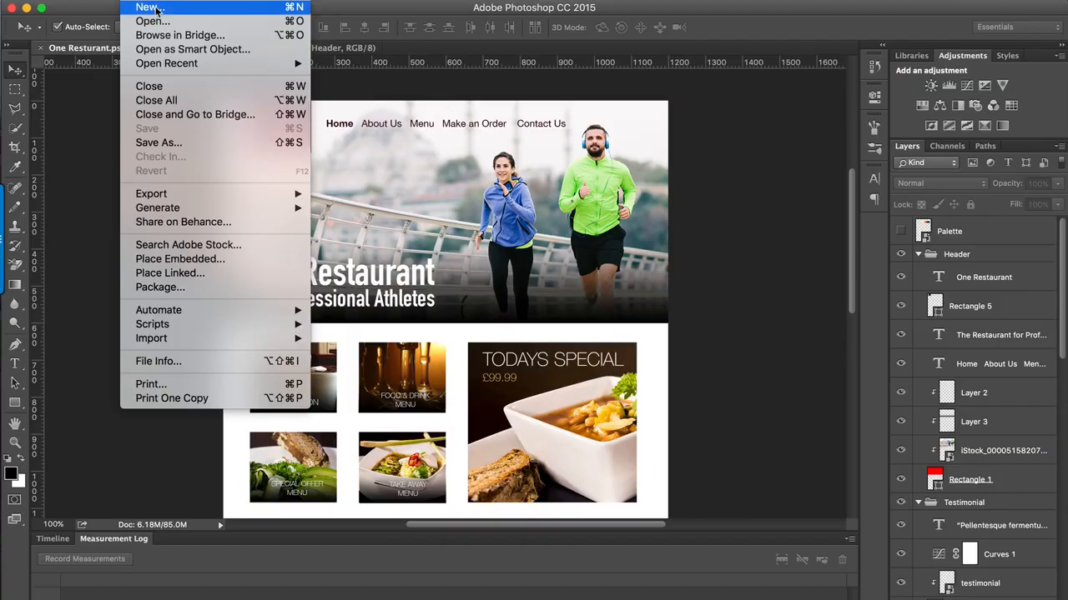
Step: Create a 1200 × 1800 pixel, 72 pixels/inch RGB document with transparent background contents and fill its layer with white
left_click(156, 10)
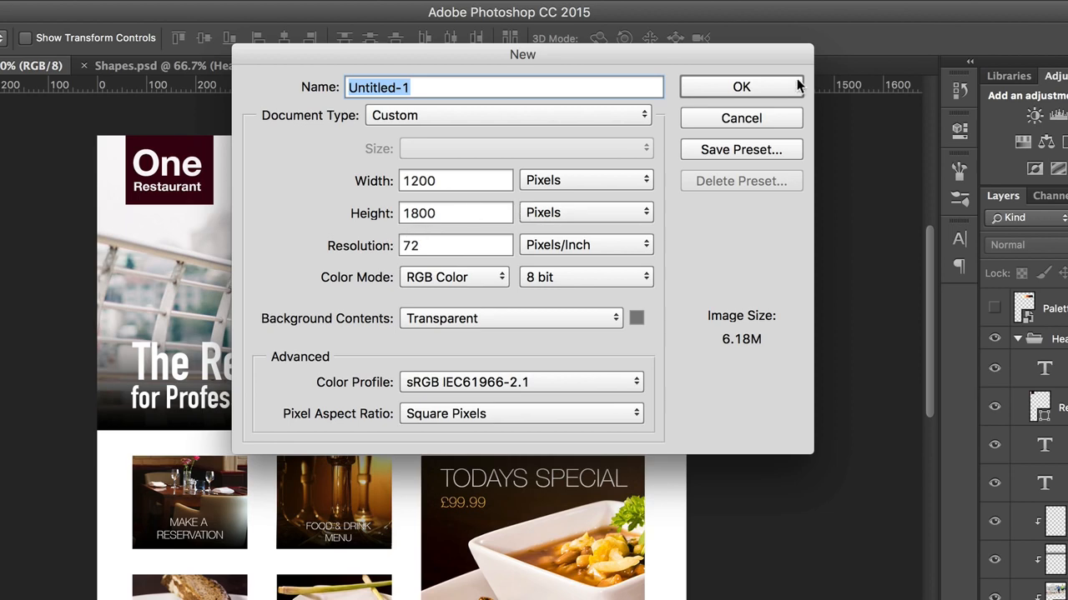
left_click(777, 86)
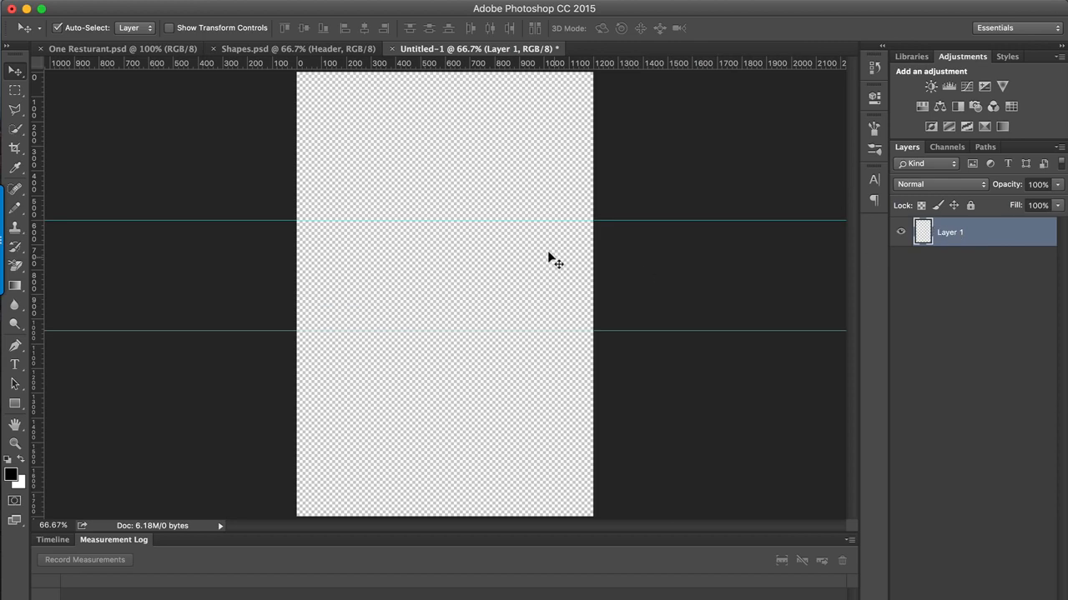
key("super+BackSpace")
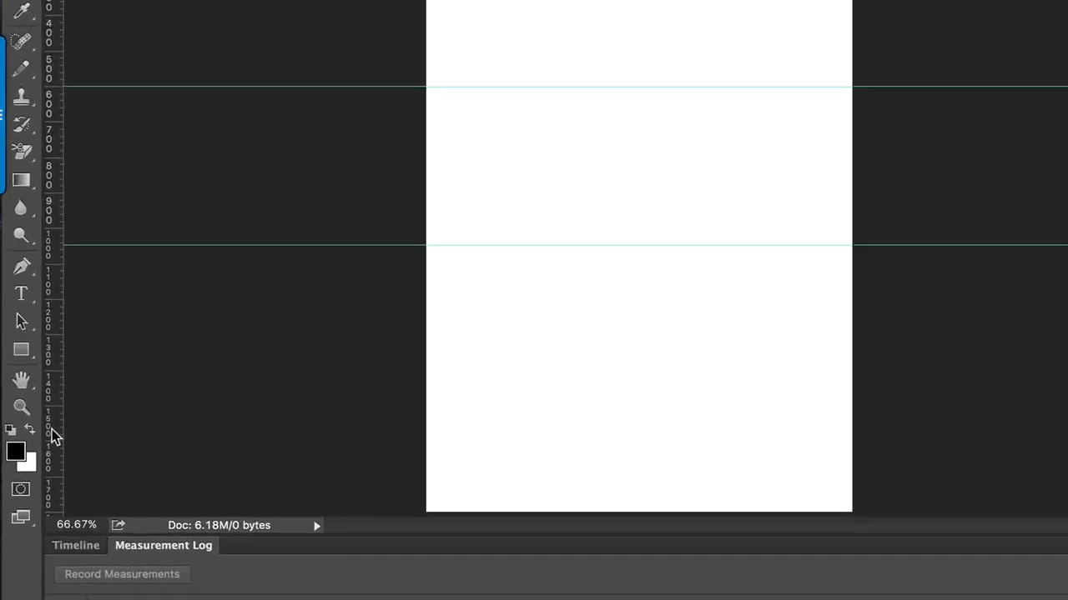
Step: Draw a black header rectangle about 1225 px wide across the page, from its top edge down to the upper guide
left_click(18, 408)
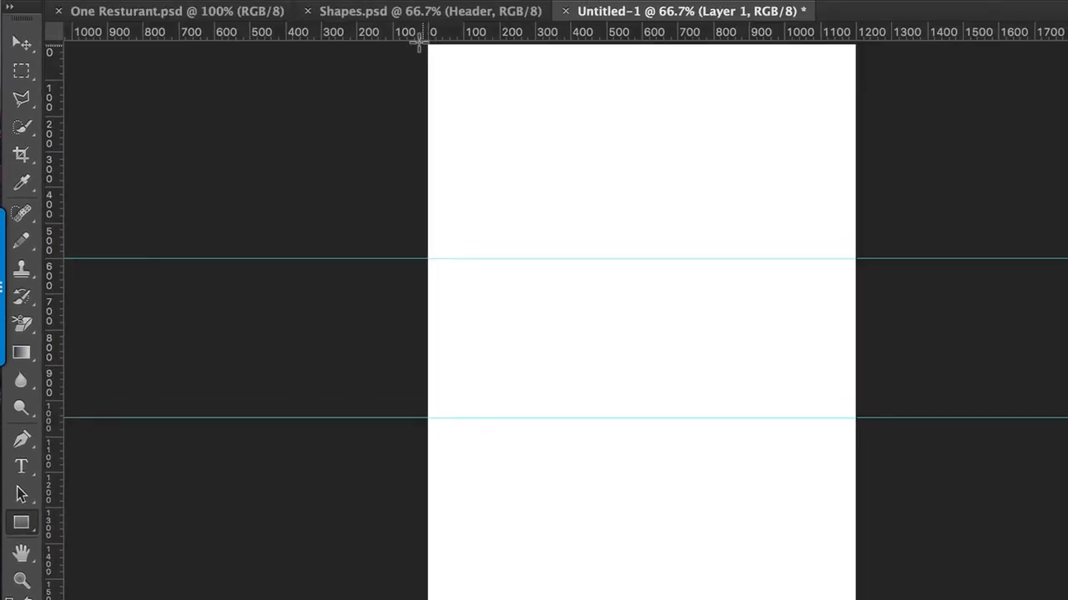
left_click_drag(425, 45, 860, 260)
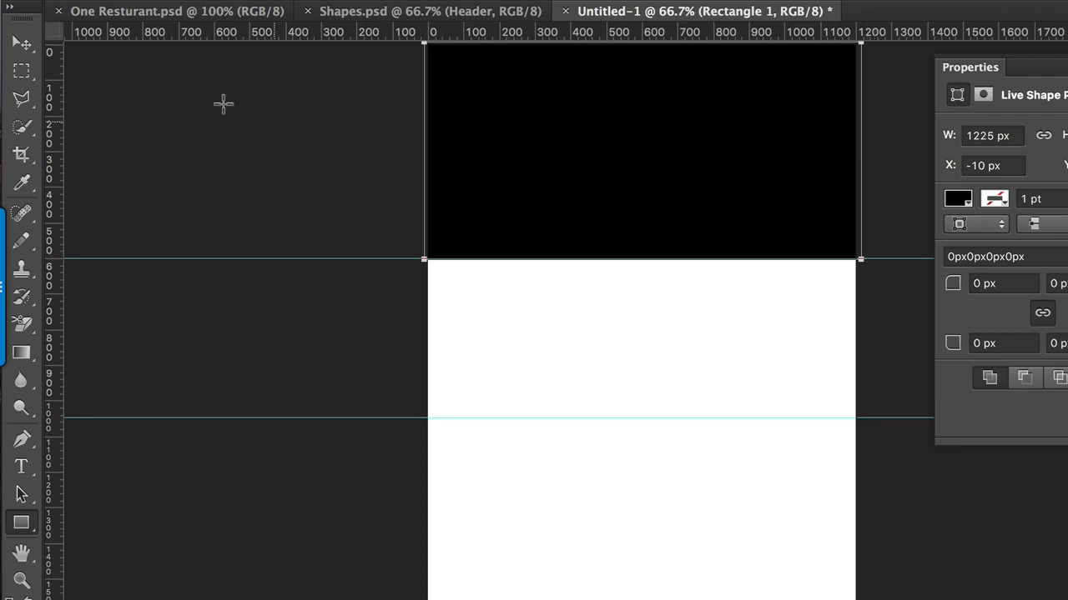
left_click(22, 44)
left_click(221, 146)
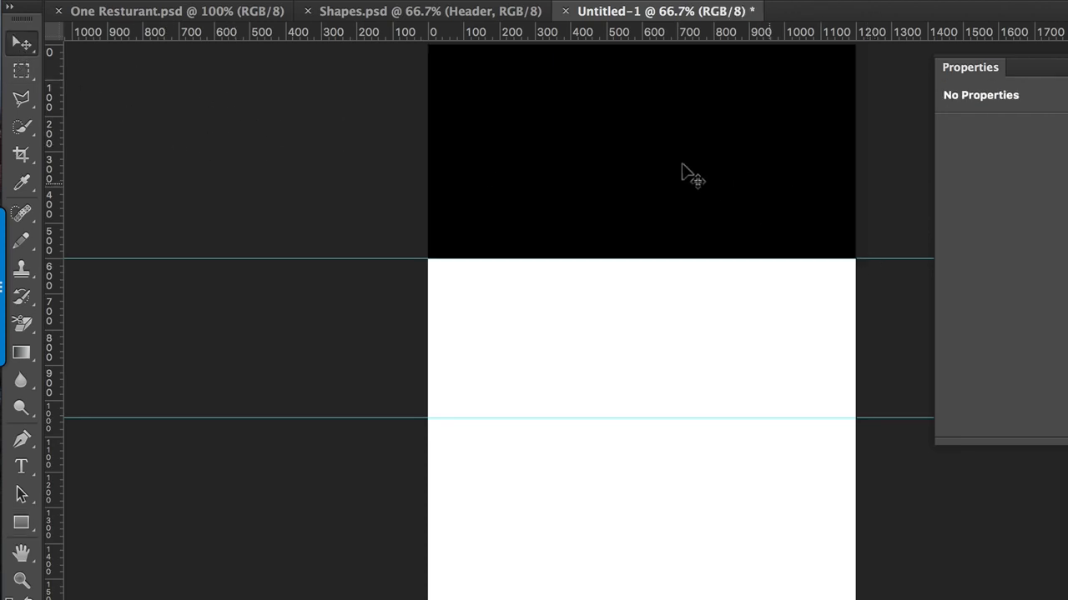
Step: Draw a black box about 271 px wide below the header and duplicate it to lay out the content grid
left_click(23, 522)
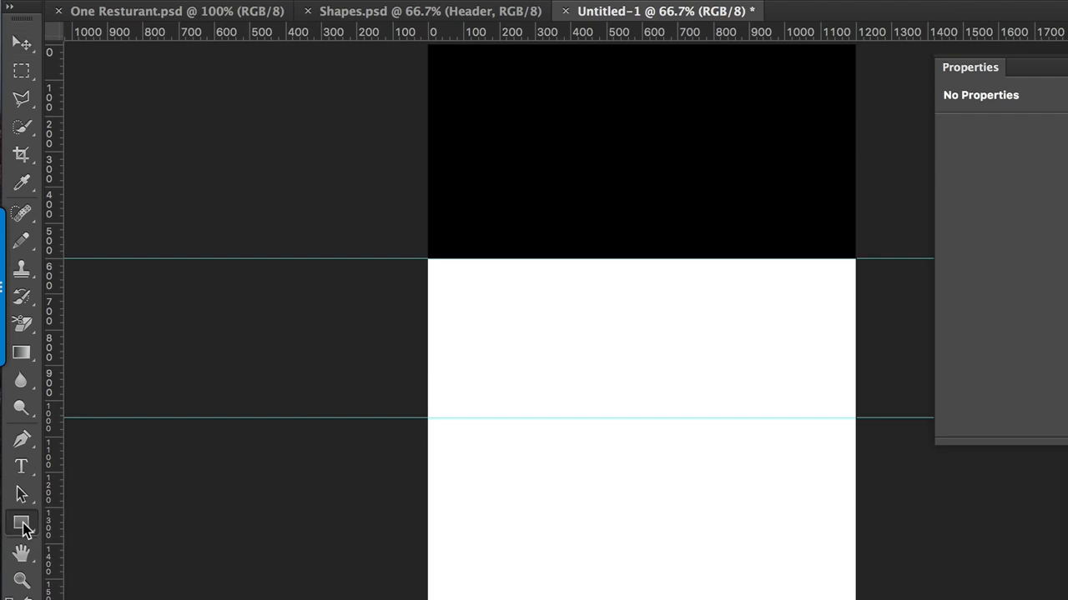
left_click_drag(445, 269, 537, 336)
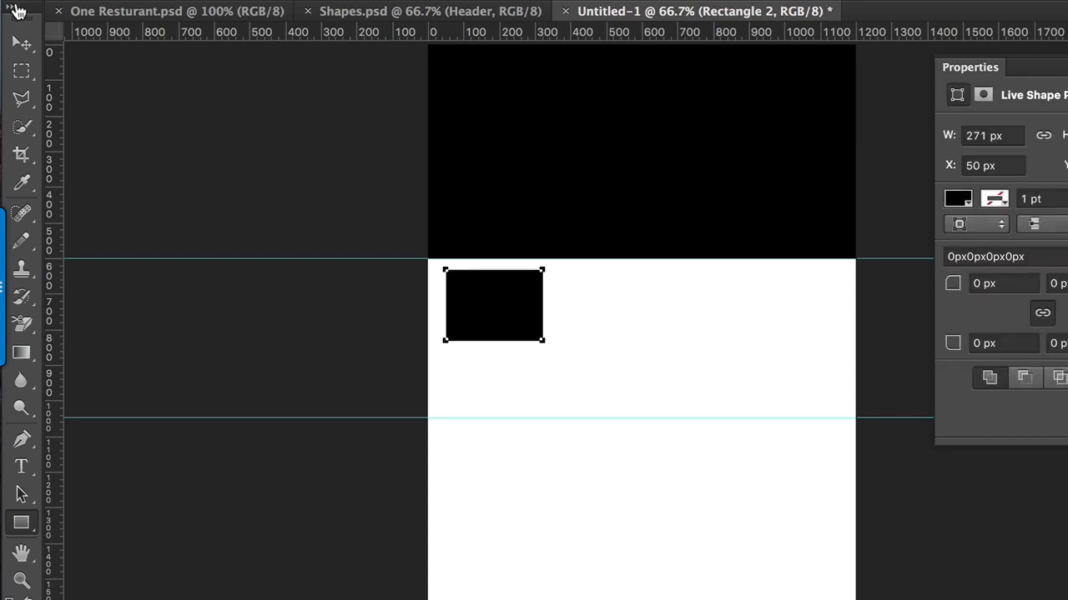
left_click(22, 43)
left_click_drag(473, 286, 486, 298)
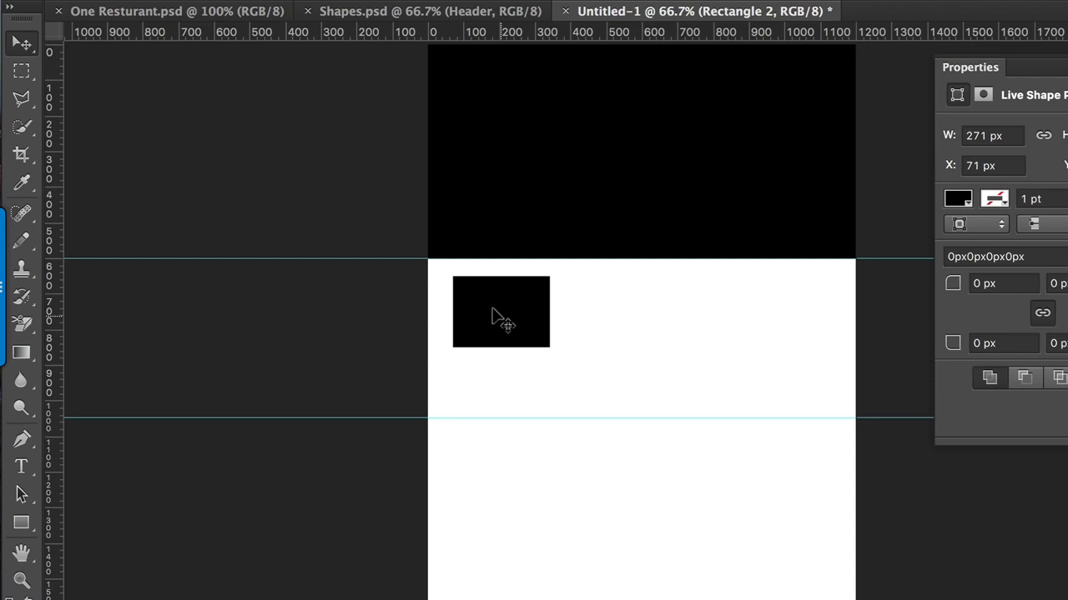
left_click_drag(496, 315, 608, 314)
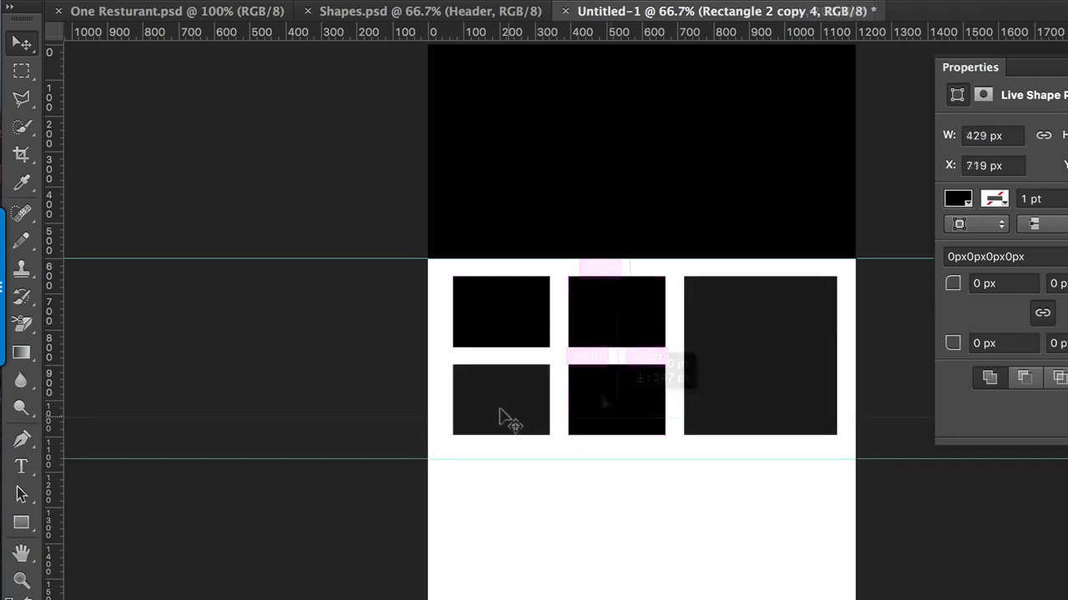
left_click(500, 417)
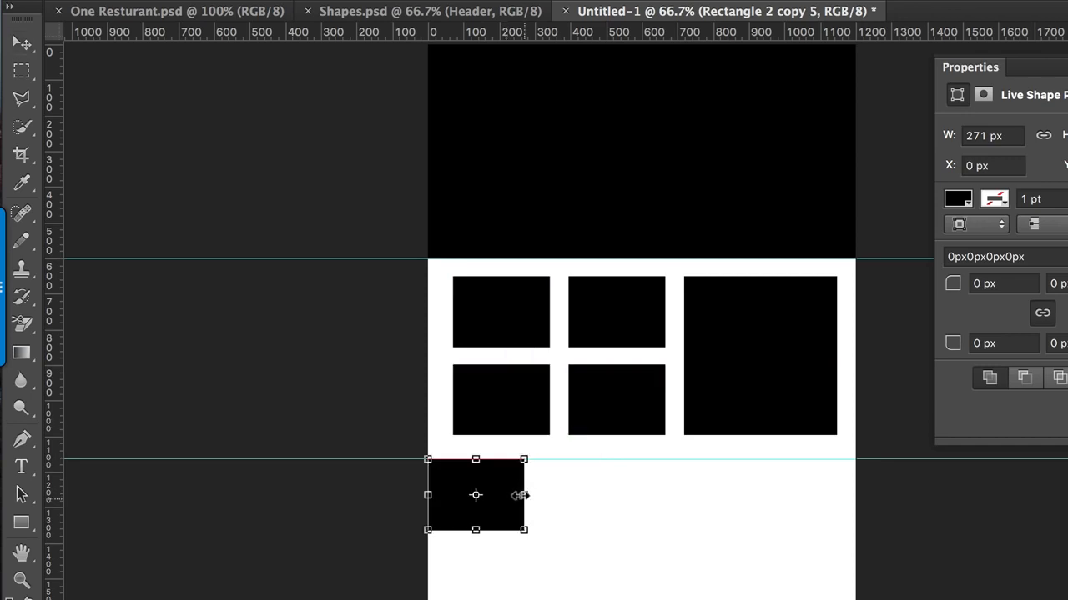
Step: Stretch the box copy below the lower guide into a taller strip about 1252 px wide that spans the page
left_click_drag(524, 493, 863, 529)
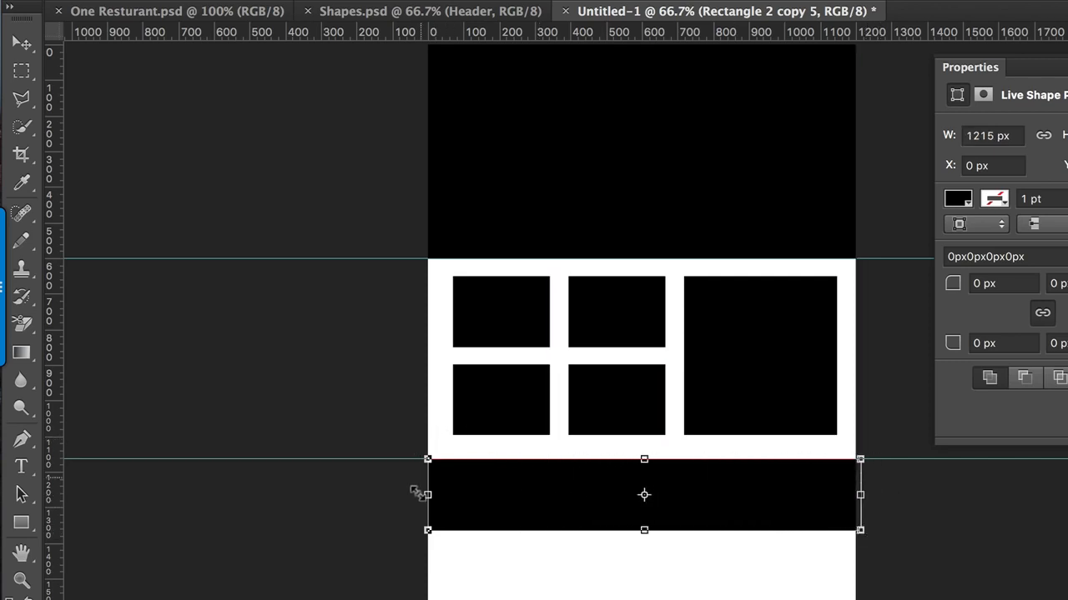
left_click_drag(427, 493, 409, 493)
left_click_drag(636, 527, 634, 575)
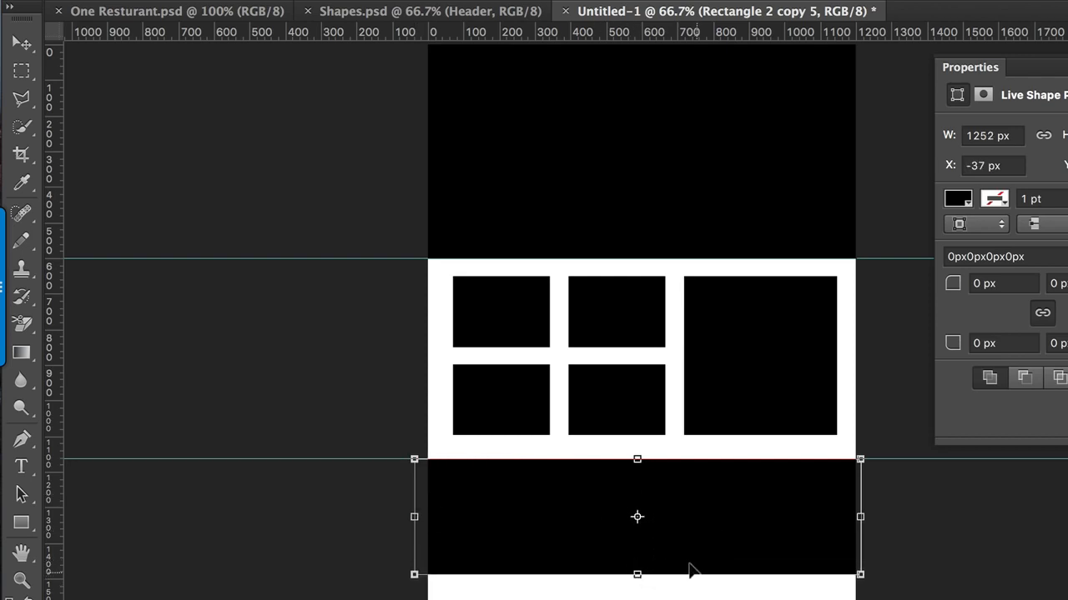
key("Return")
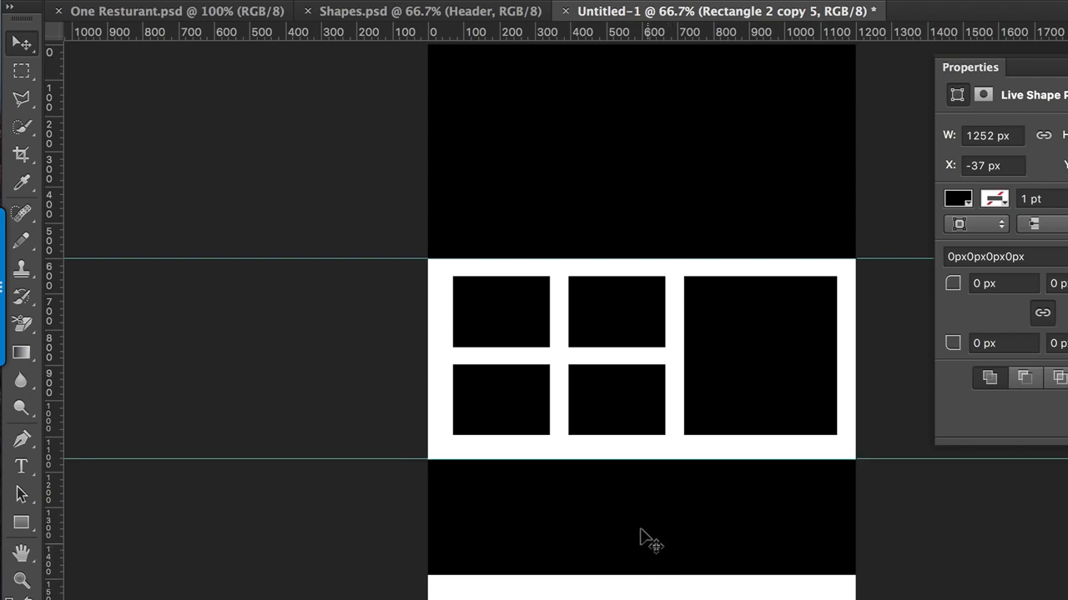
Step: Duplicate the full-width strip directly below itself and reduce the copy's height to about 233 px
left_click_drag(659, 452, 658, 543)
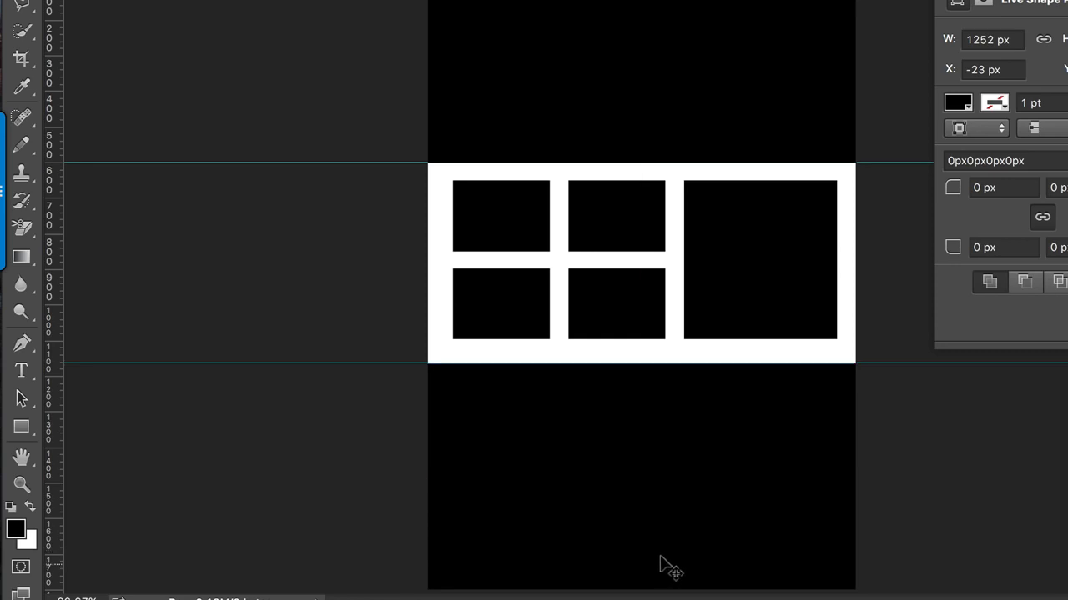
key("ctrl+t")
left_click_drag(643, 589, 642, 561)
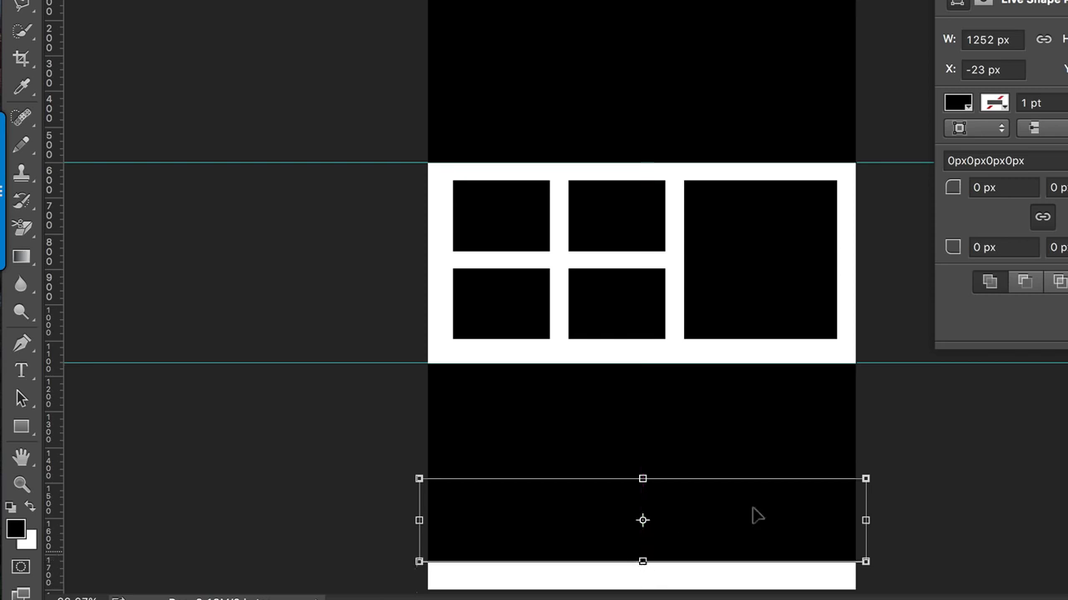
key("Return")
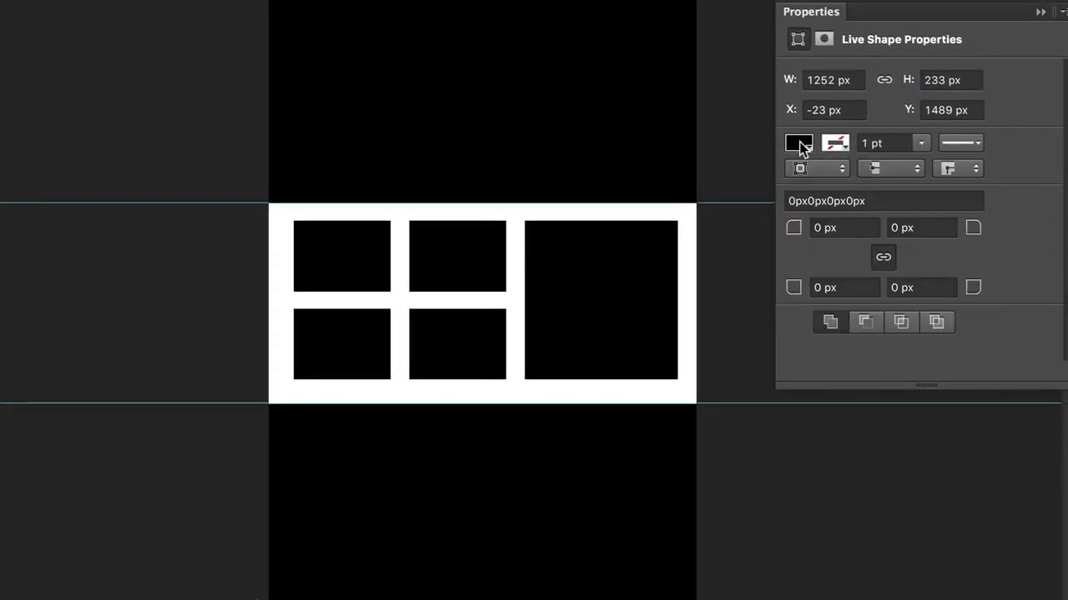
Step: Change the lower strip's fill to medium gray
left_click(959, 106)
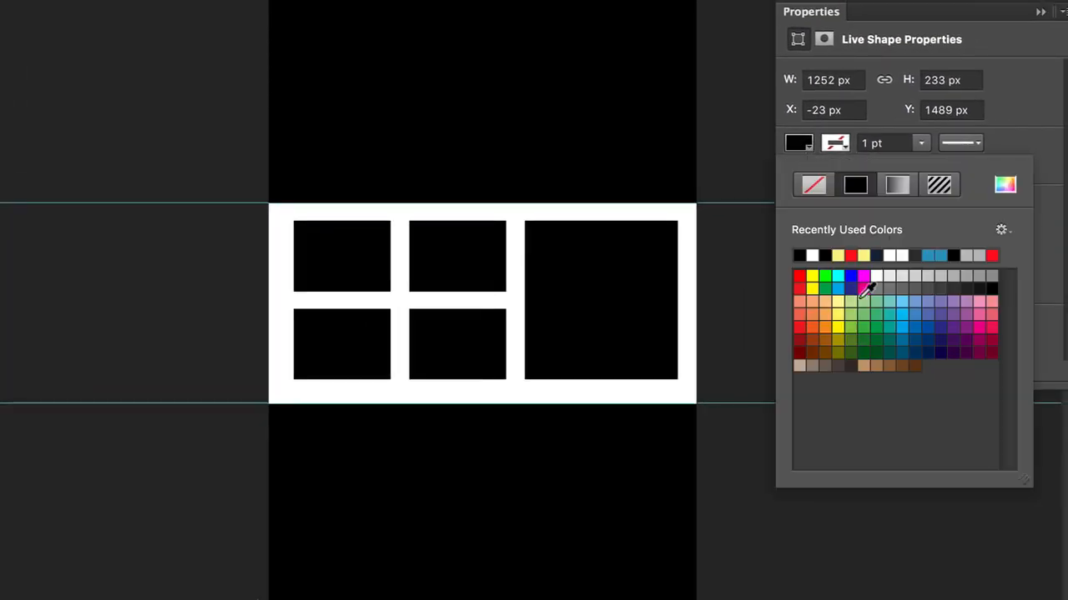
left_click(991, 275)
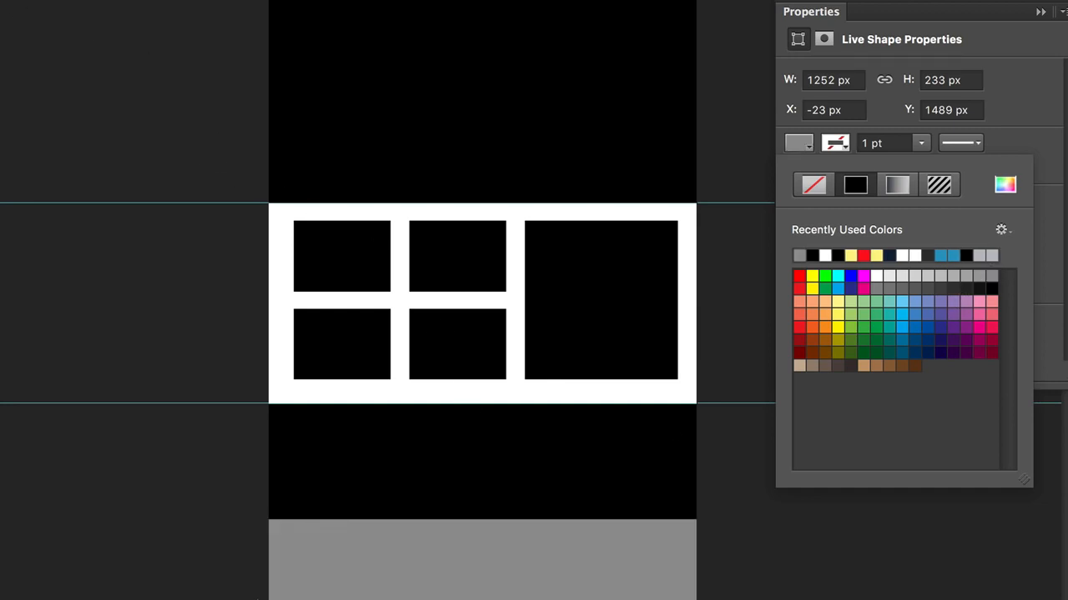
left_click(39, 66)
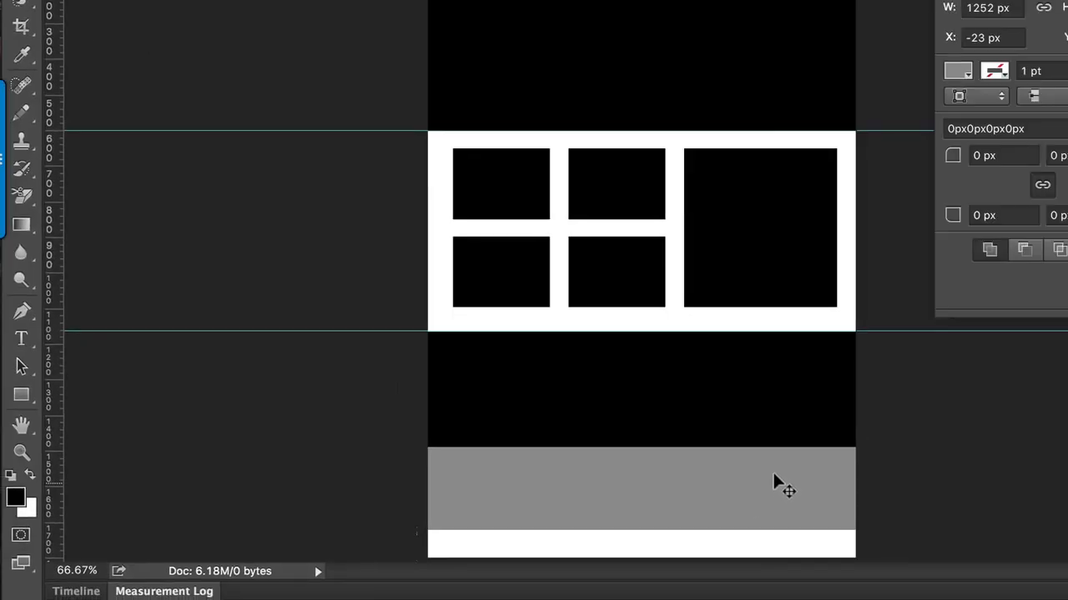
Step: Duplicate the gray strip at the bottom of the page as a footer and make the copy black
left_click_drag(757, 479, 762, 559)
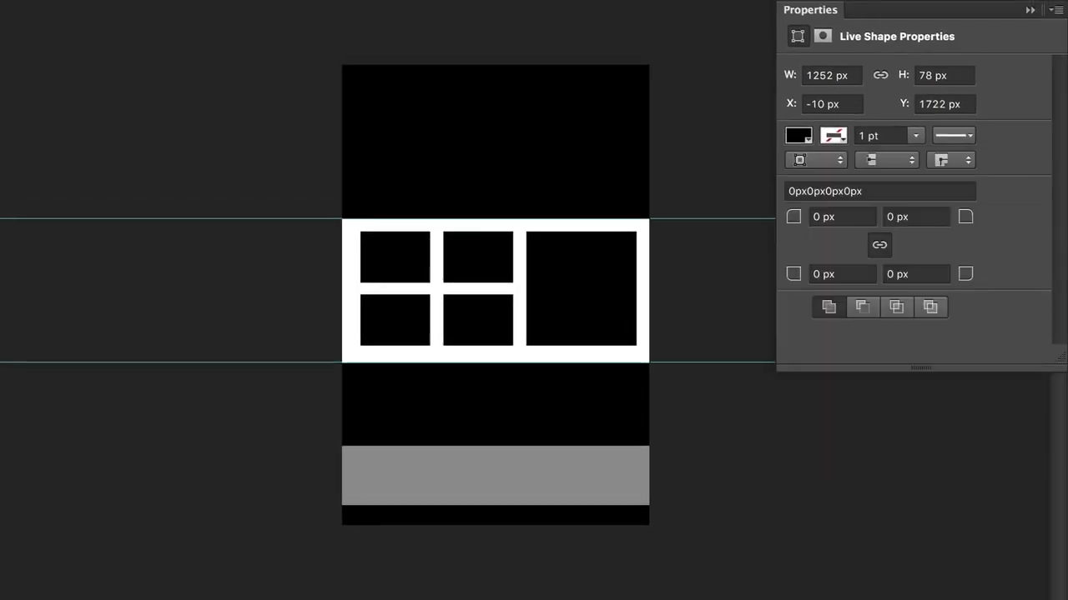
left_click(256, 96)
left_click_drag(493, 517, 488, 517)
left_click(732, 480)
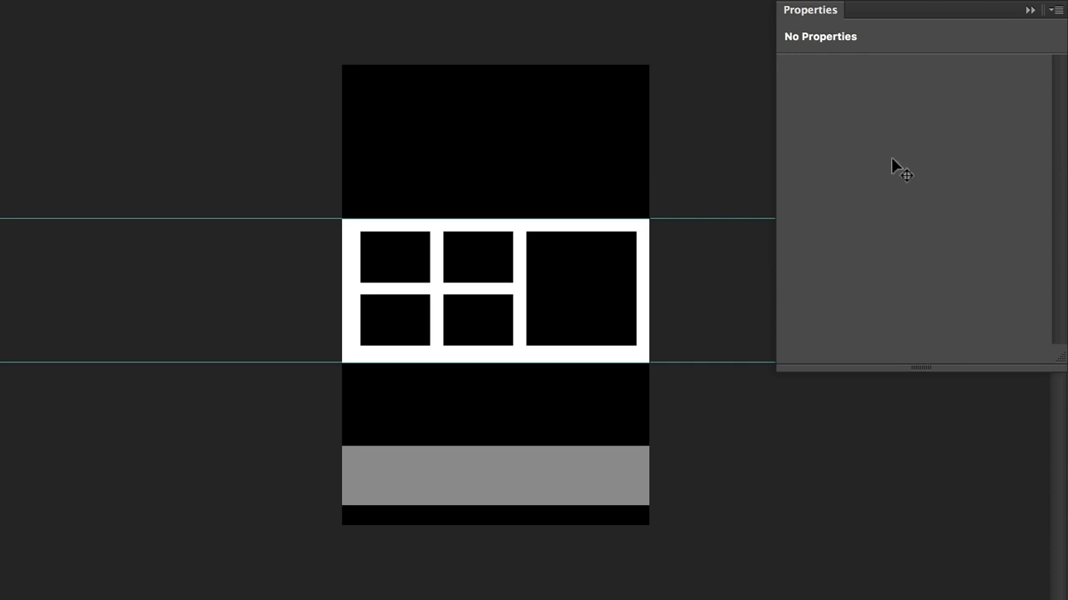
left_click(1030, 10)
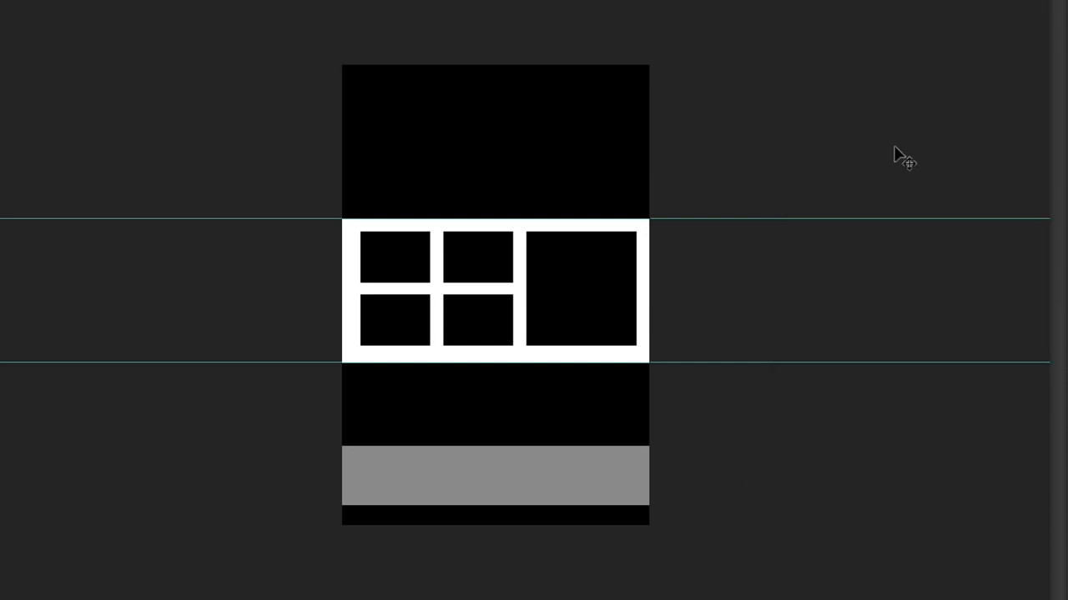
Step: Add the navigation text "Home About Us Meain Menu Contact Us" in the header
type("Home   Abo")
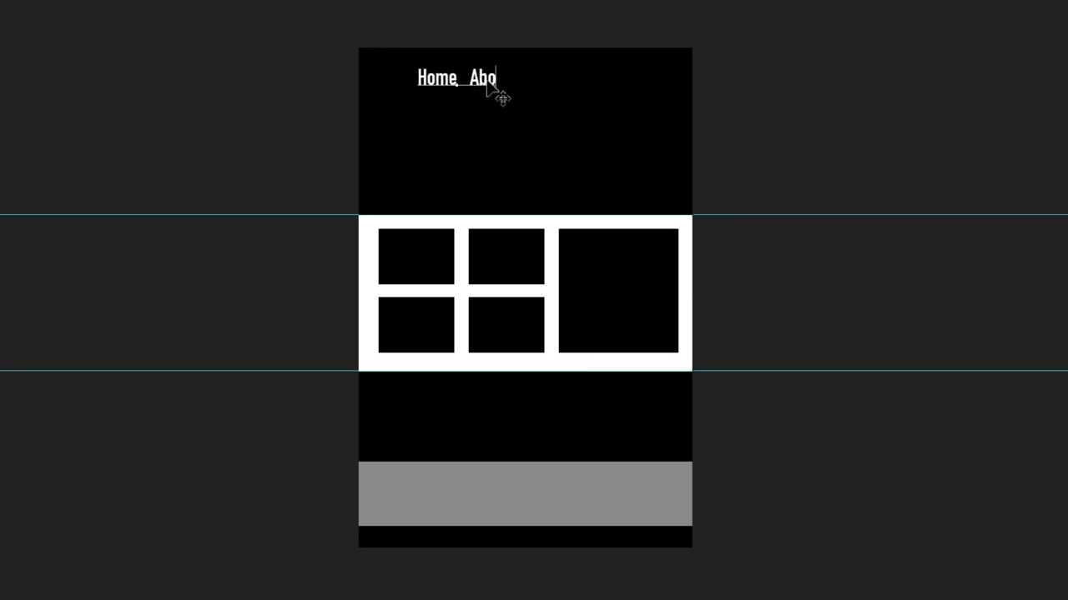
type("ut Us   Meain Men")
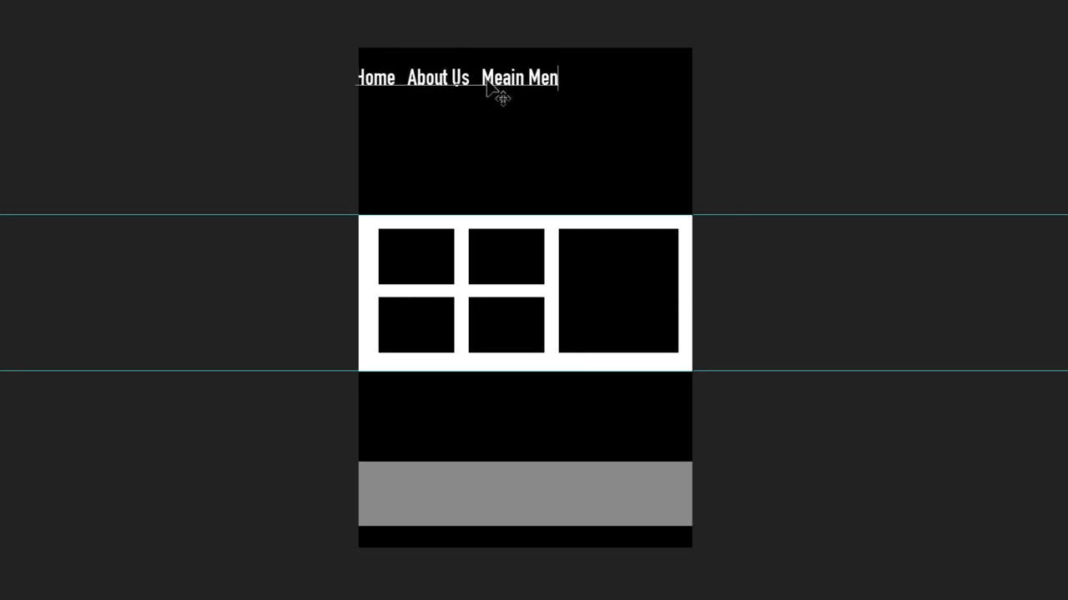
type("u   Contact Us")
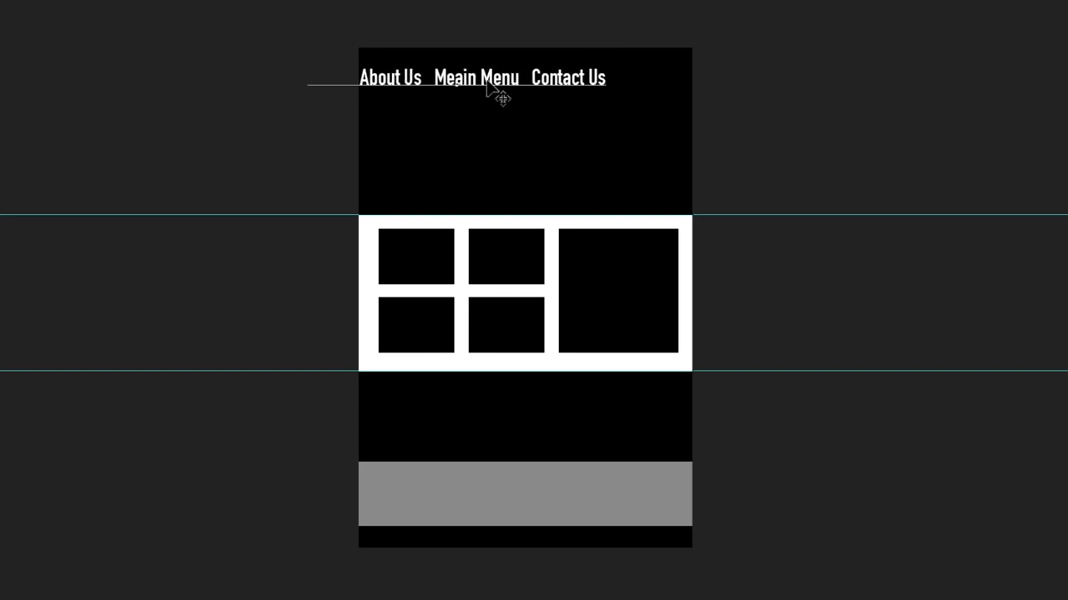
Step: Set the navigation text to Helvetica Regular at 28.21 pt
left_click_drag(597, 69, 205, 50)
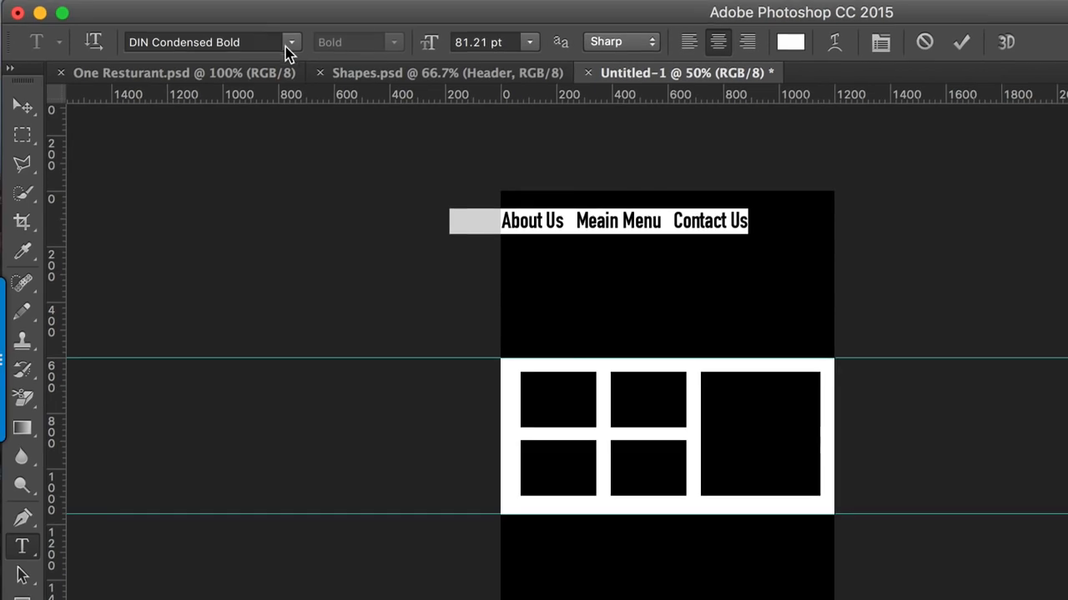
left_click(292, 45)
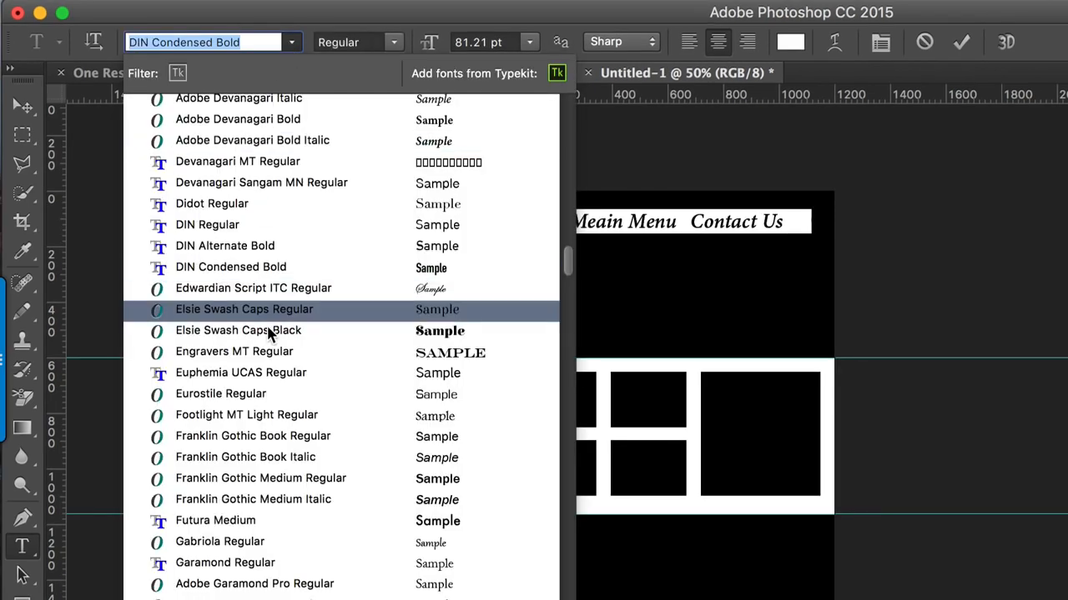
scroll(359, 491, "down", 3)
scroll(362, 494, "down", 5)
left_click(362, 496)
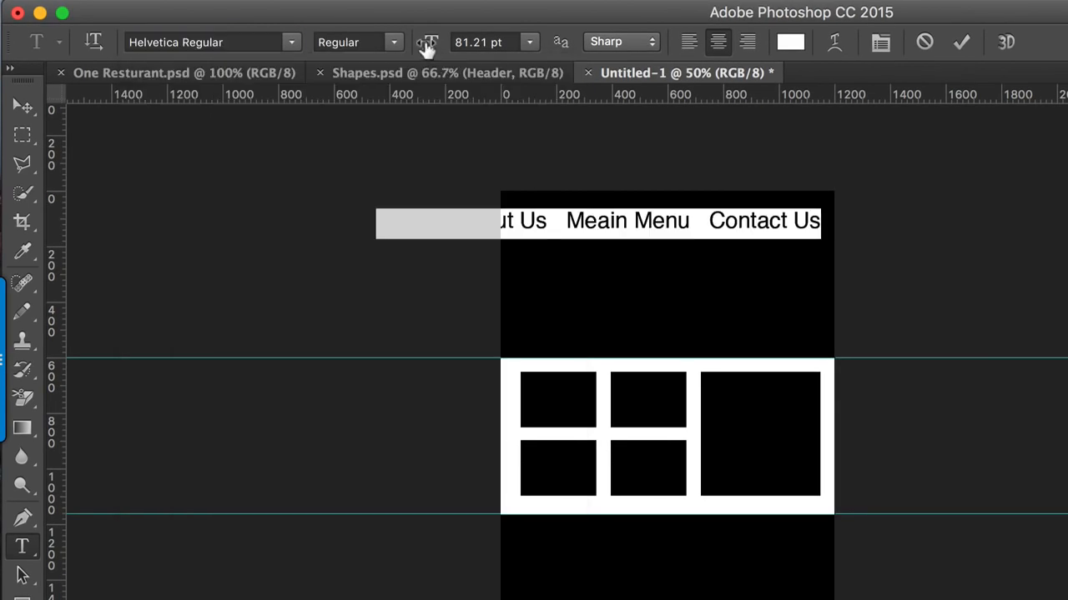
left_click_drag(425, 46, 365, 42)
left_click(25, 106)
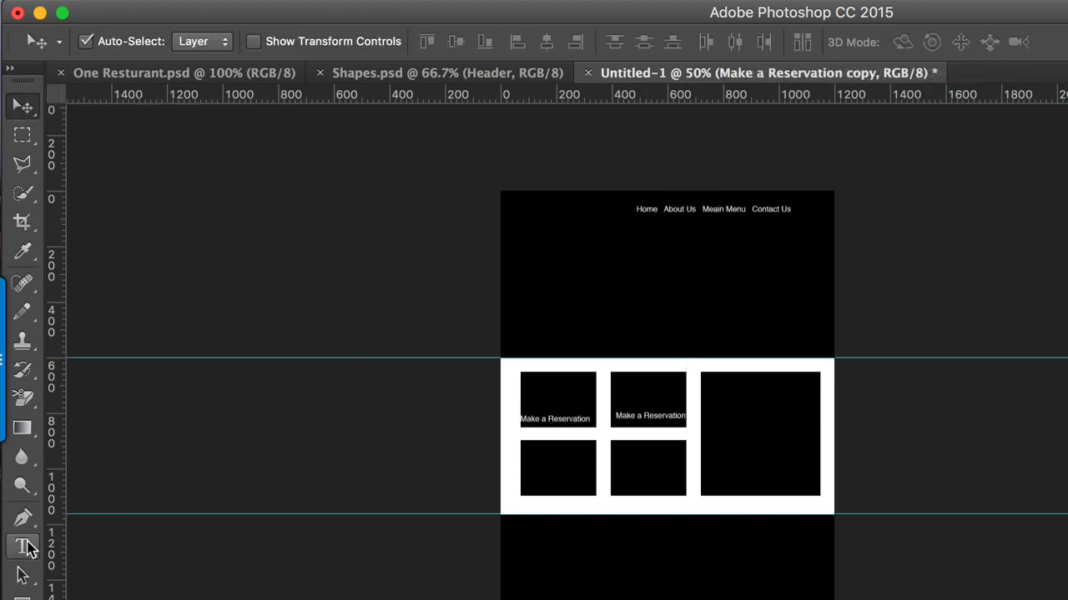
Step: Label the first grid box "Make a Reservation" and change the copied label in the second box to "Food and Drink Menu"
left_click(25, 546)
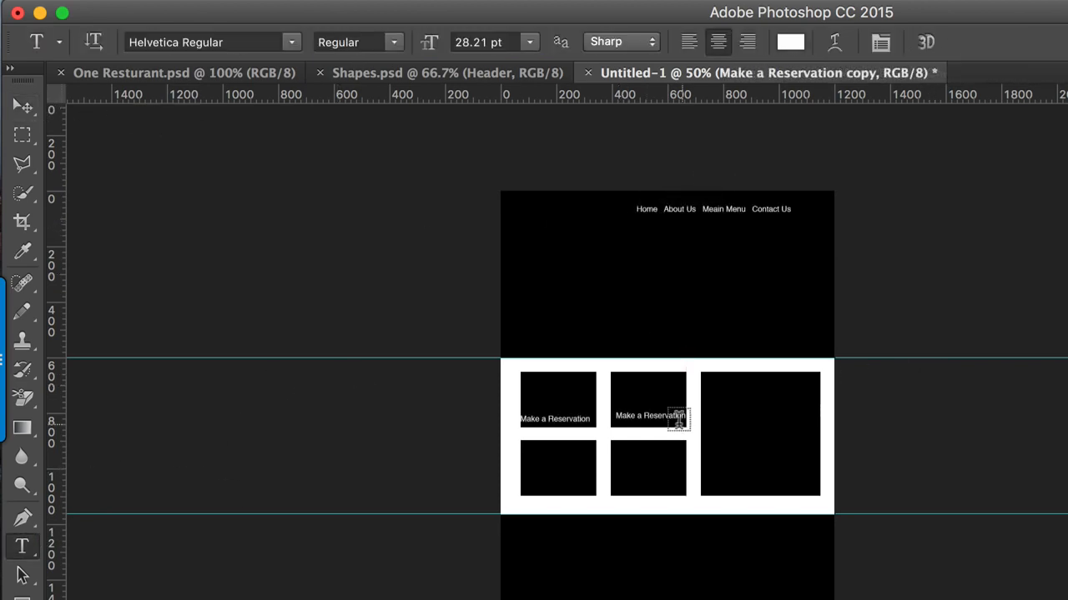
triple_click(642, 416)
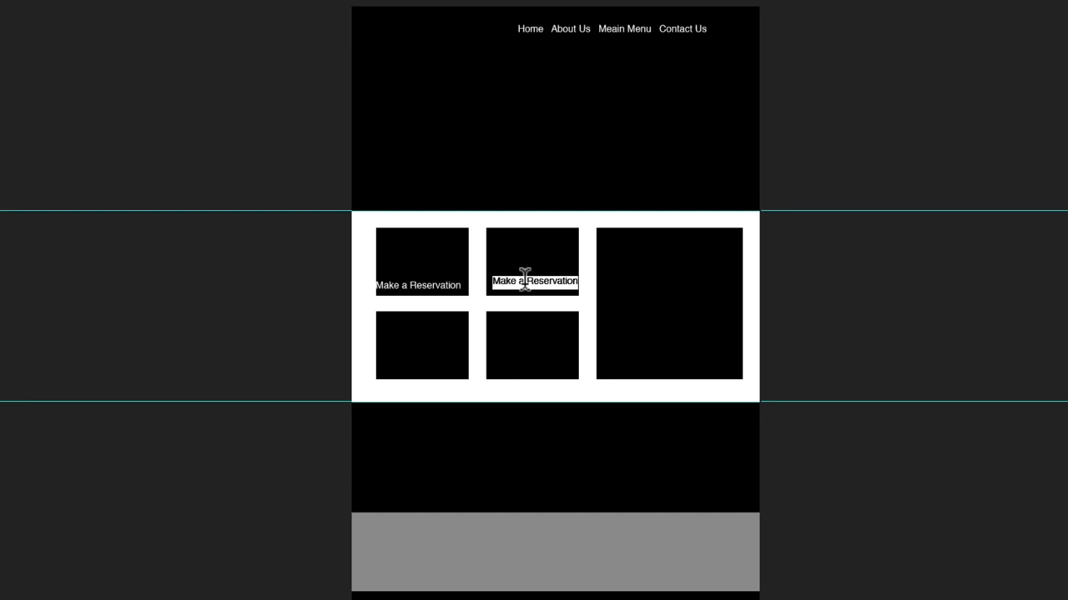
key("BackSpace")
type("Food and Drink Menu")
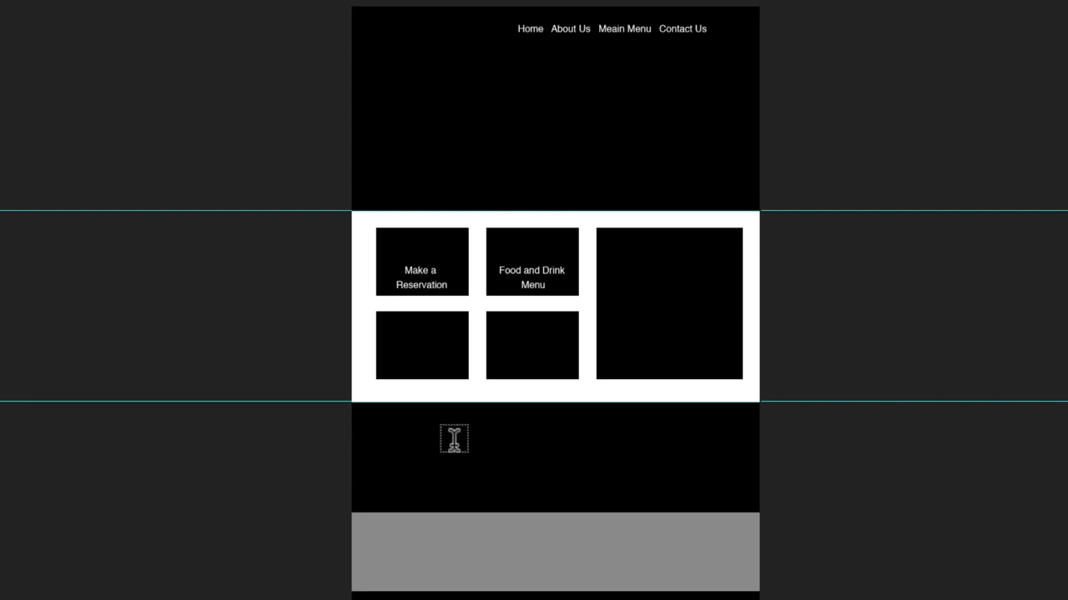
Step: Add a paragraph text box with the "Pellentesque fermentum dolor" placeholder text in the black strip below the grid and left-align it
left_click_drag(404, 442, 705, 493)
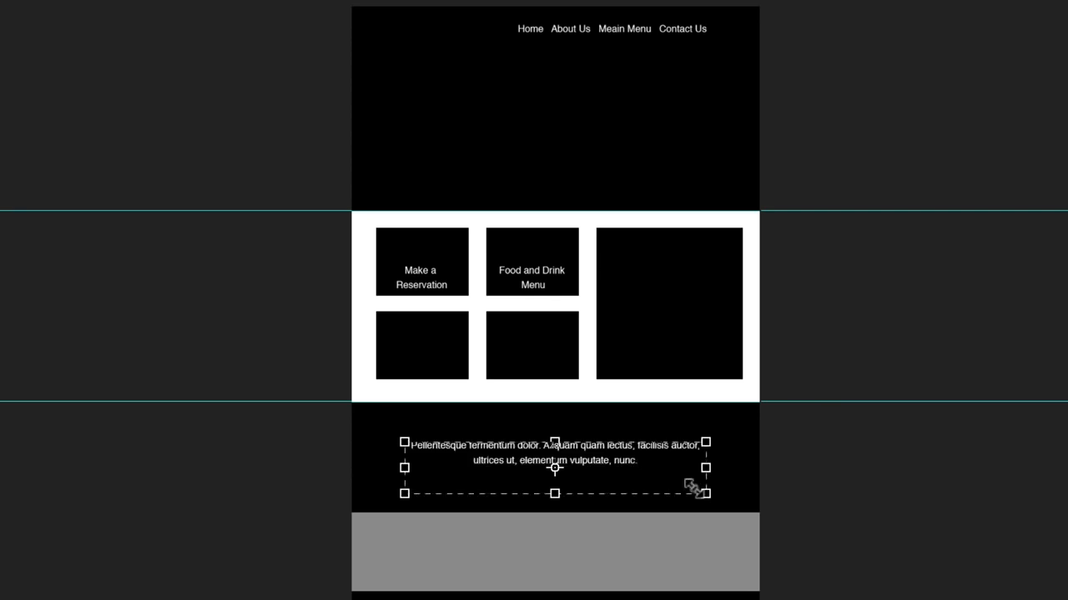
left_click_drag(633, 459, 364, 417)
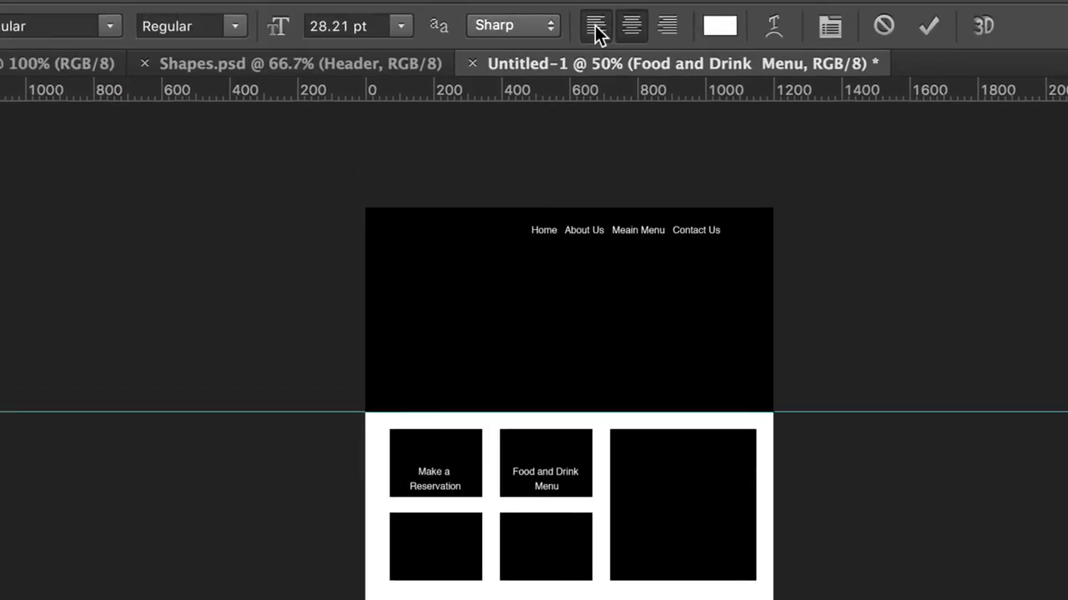
left_click(595, 25)
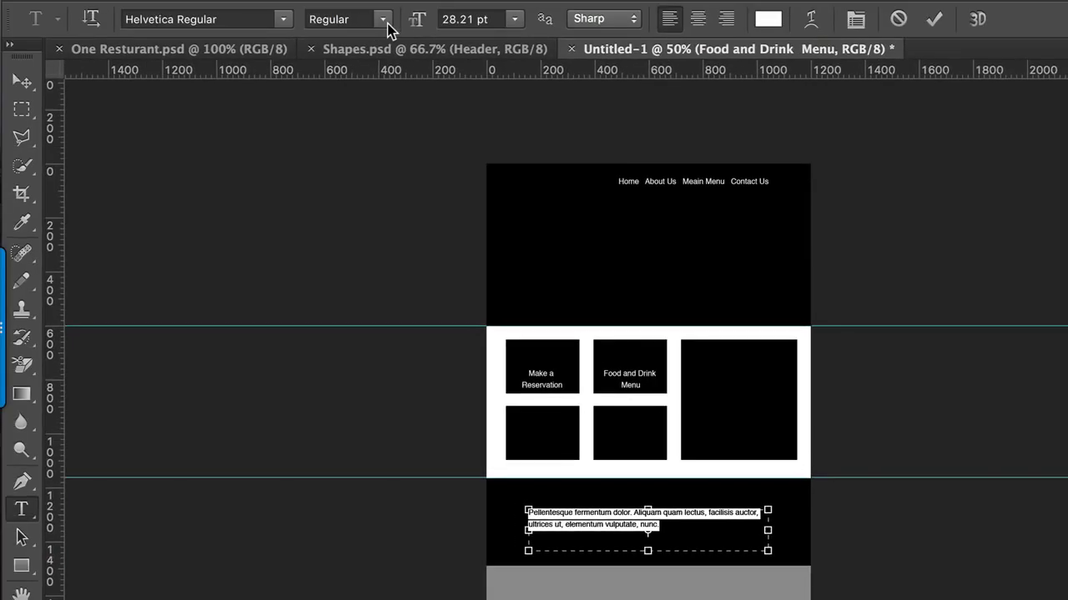
Step: Set the placeholder paragraph below the grid to the Helvetica Oblique style
left_click(387, 18)
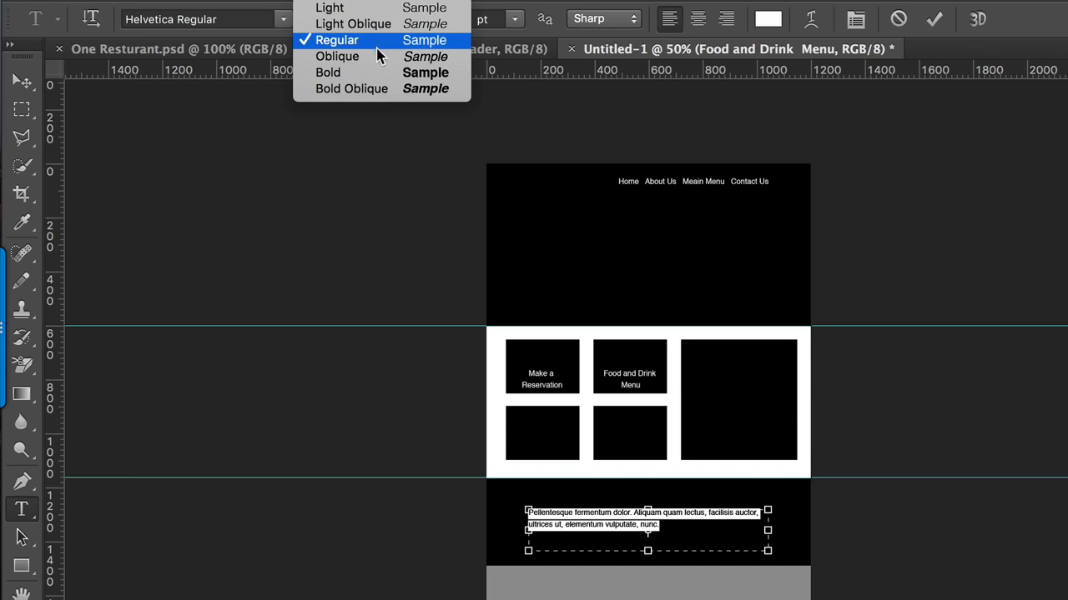
left_click(379, 56)
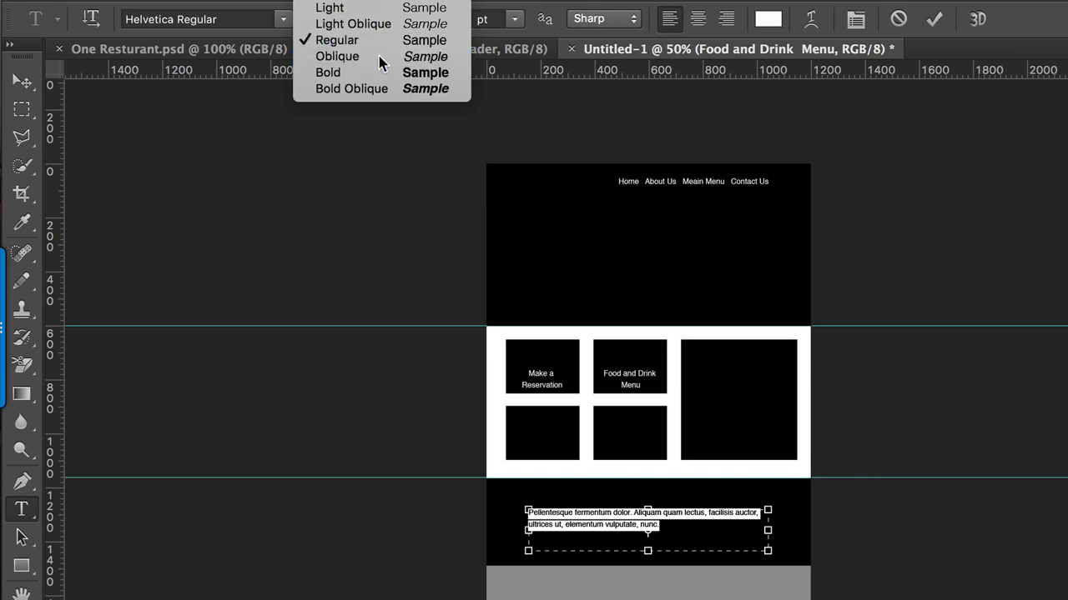
Step: Draw a 215 px circle with the Ellipse tool beside the placeholder paragraph in the black strip
left_click(25, 567)
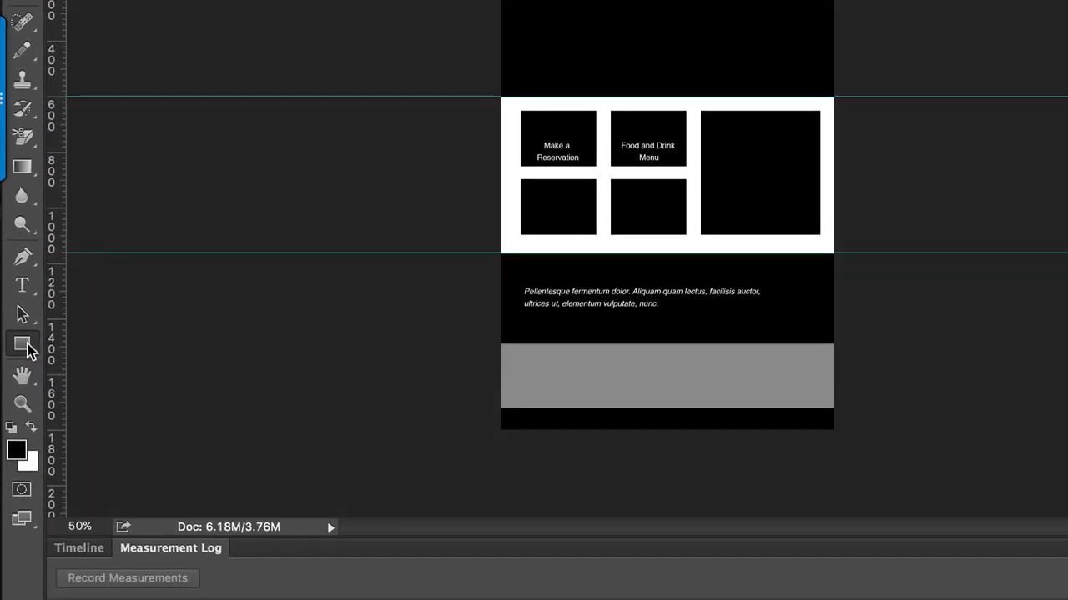
right_click(27, 349)
left_click(108, 379)
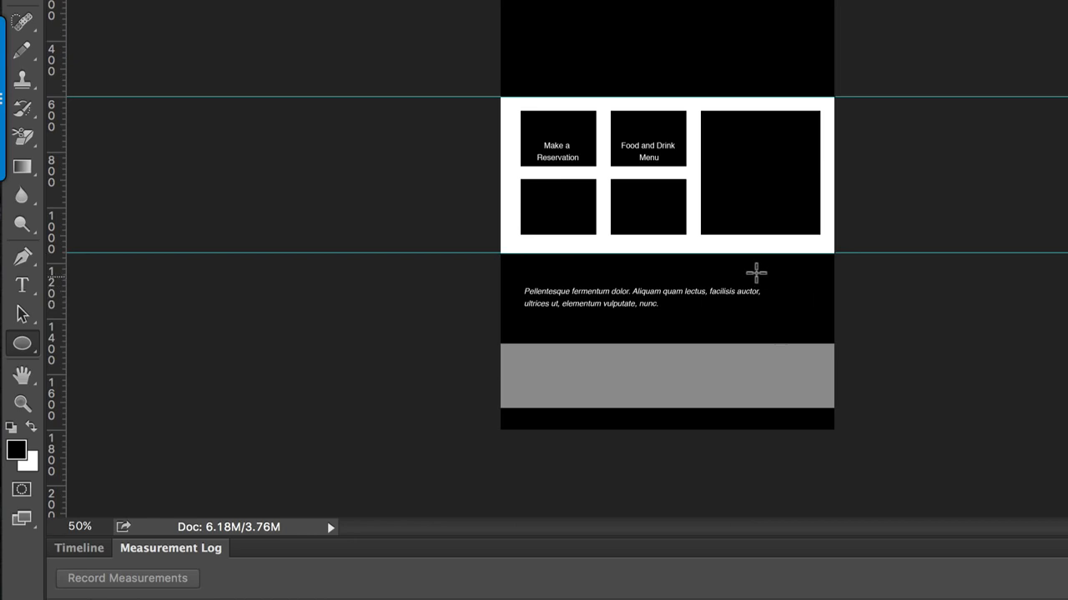
left_click_drag(760, 277, 819, 336)
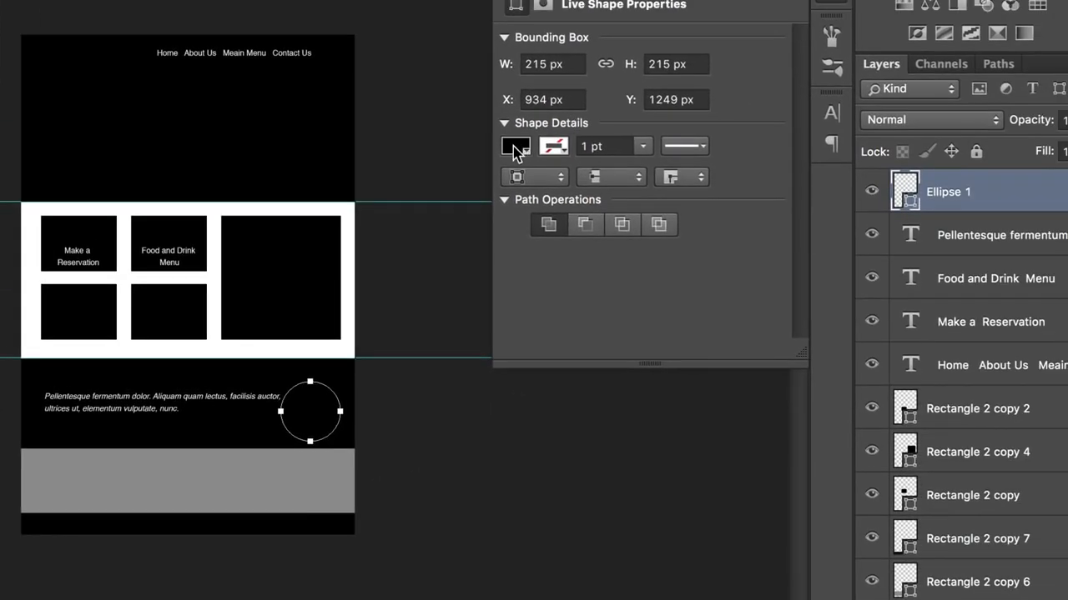
Step: Fill the circle with yellow and shift it slightly to the left within the black strip
left_click(995, 40)
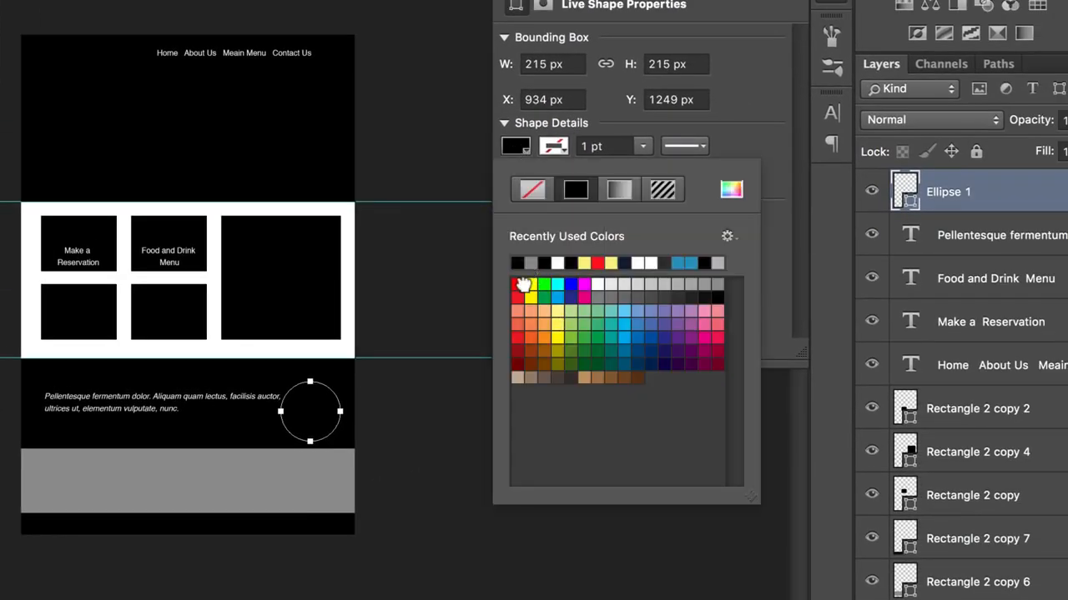
left_click(528, 285)
key("Escape")
key("Tab")
left_click_drag(626, 411, 615, 406)
left_click(745, 417)
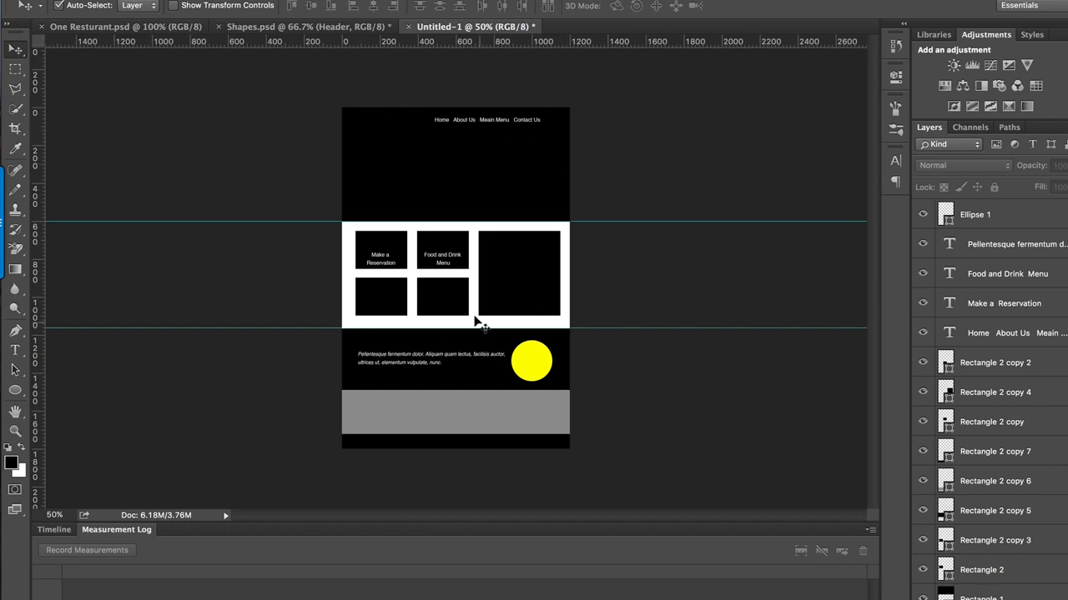
Step: Switch to Google Chrome and search the Adobe Color CC Explore themes for "resturant"
mouse_move(351, 599)
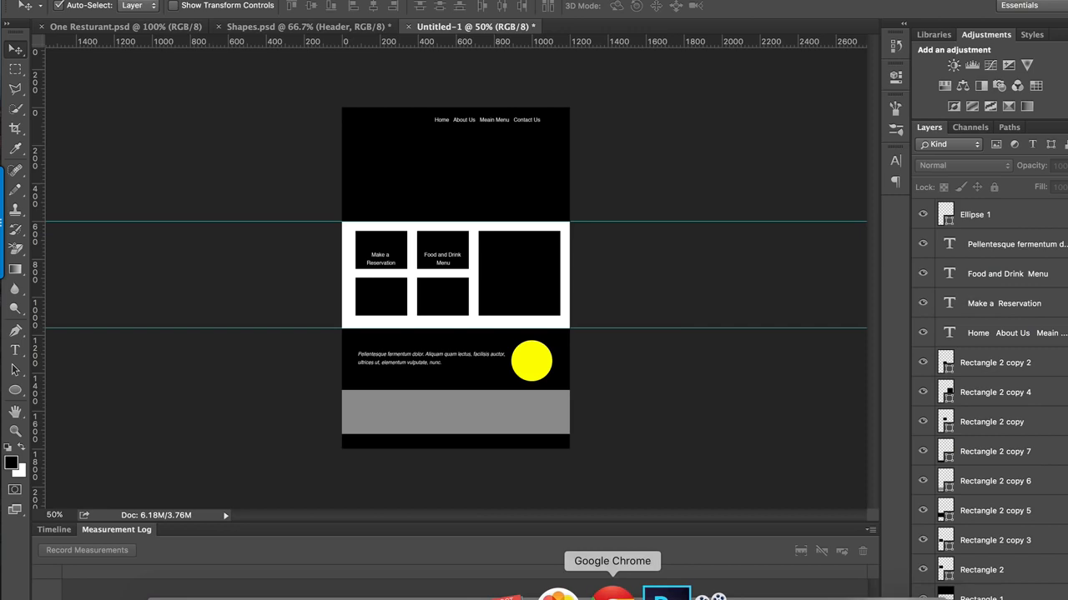
left_click(614, 593)
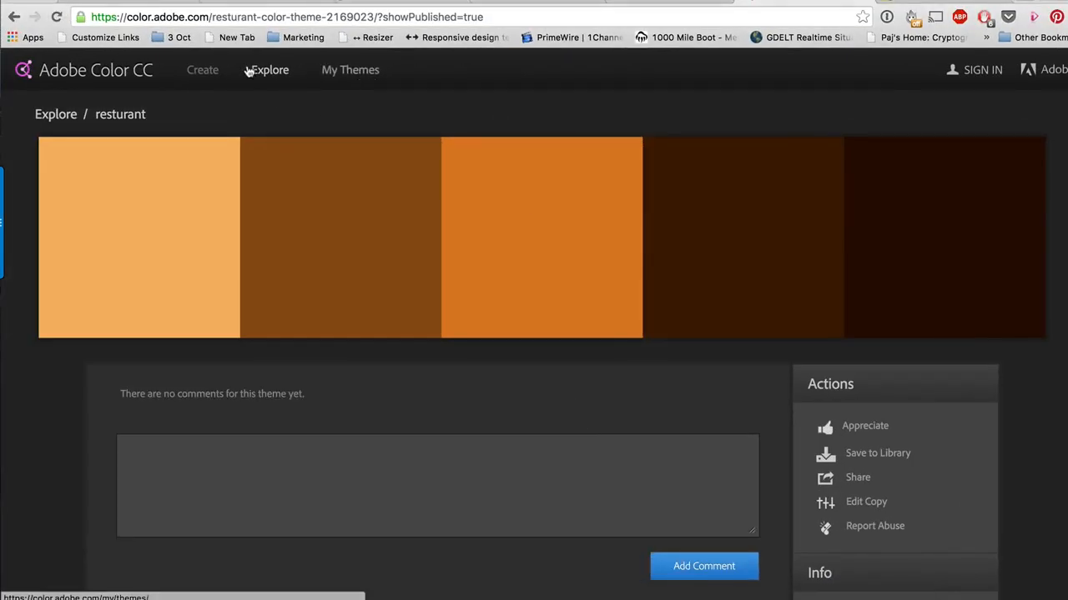
left_click(278, 76)
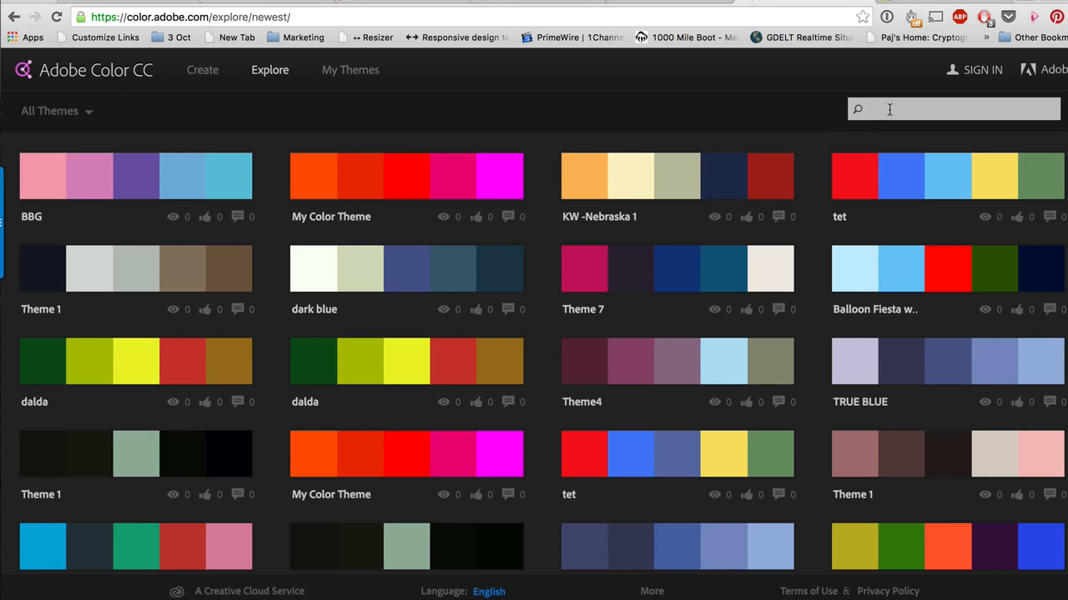
key("Return")
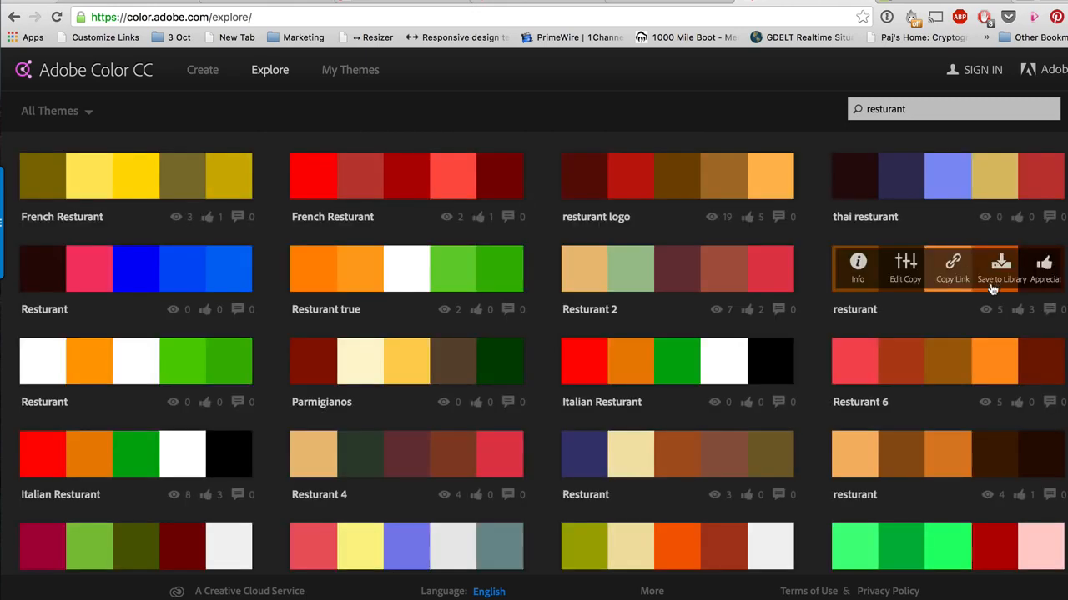
Step: Open the info page of the "Resturant 6" theme to view its colour palette
mouse_move(954, 366)
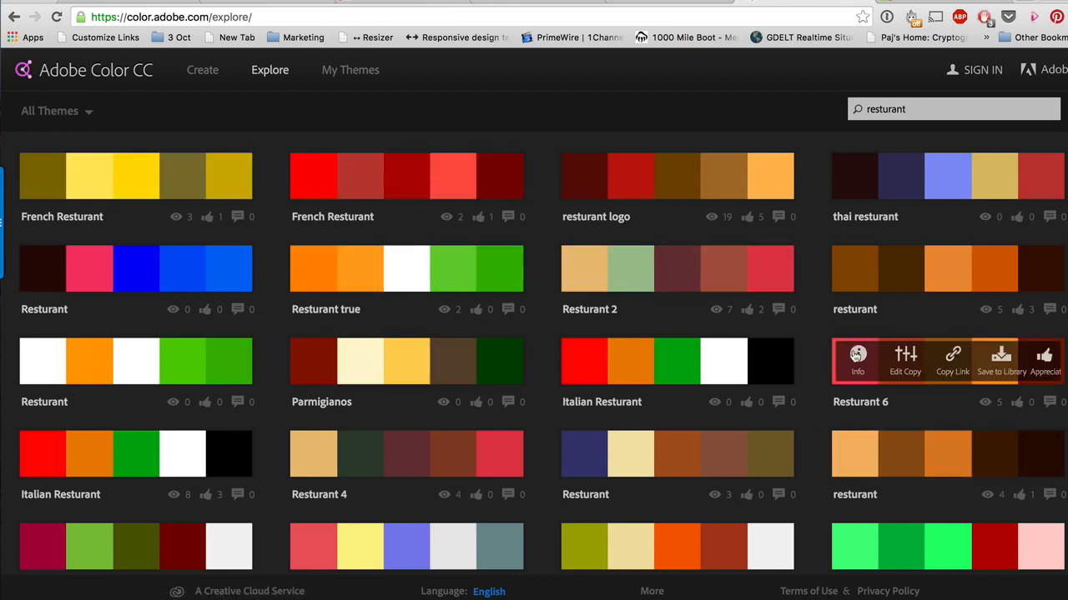
left_click(859, 359)
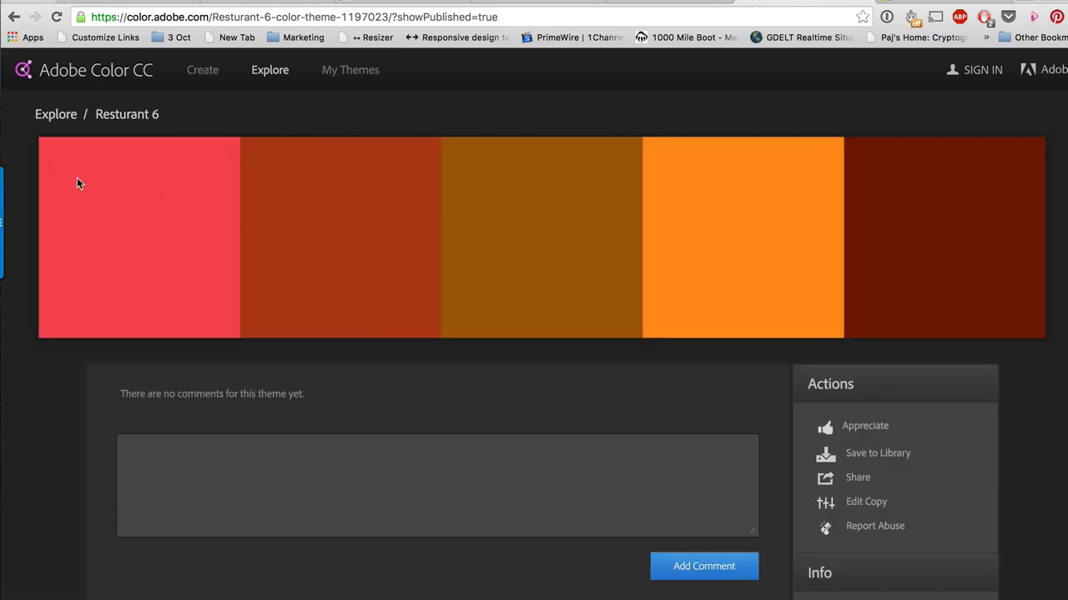
mouse_move(896, 241)
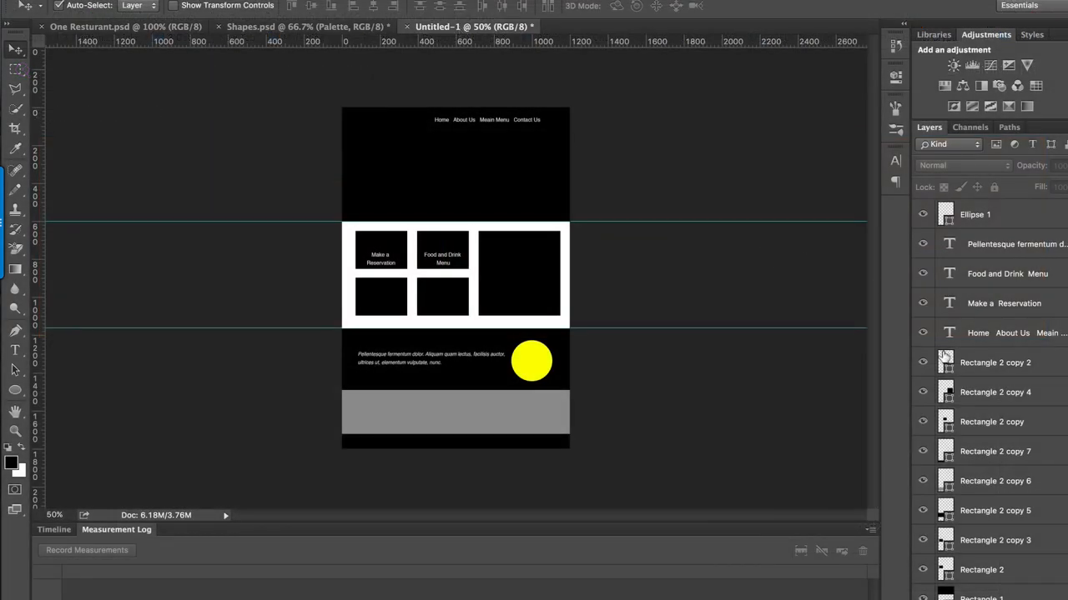
Step: Back in Photoshop, group the black header rectangle with the navigation text and name the group "Header"
scroll(984, 341, "down", 1)
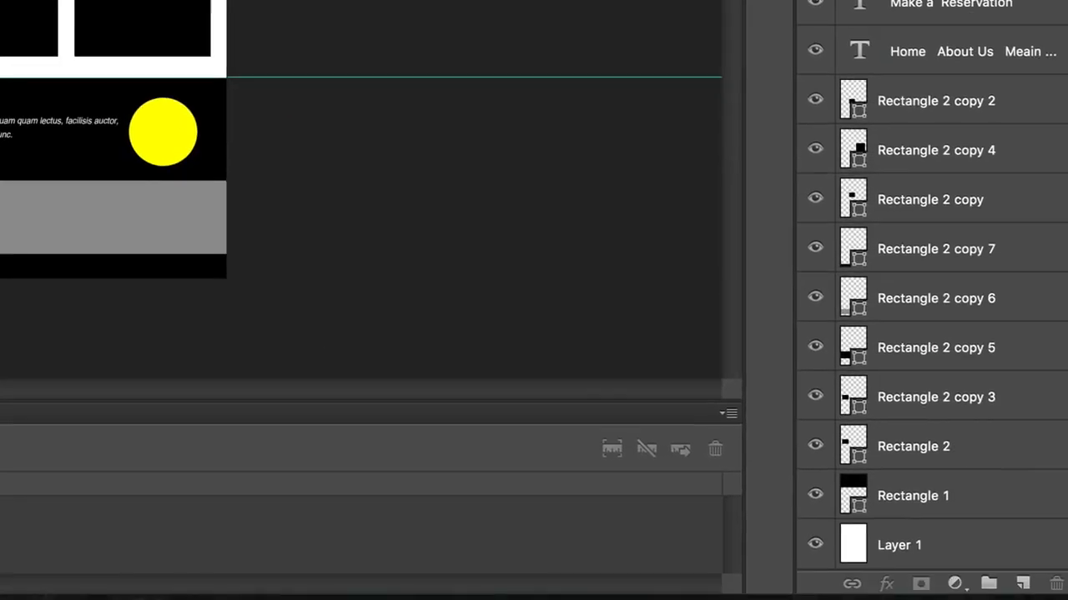
left_click(609, 82)
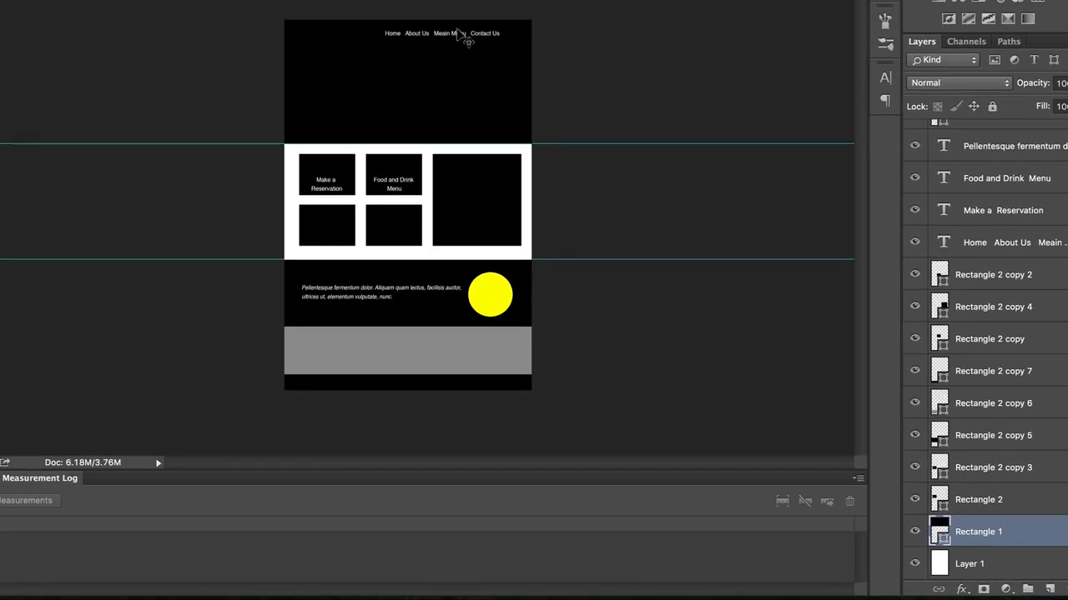
left_click(452, 31, "shift")
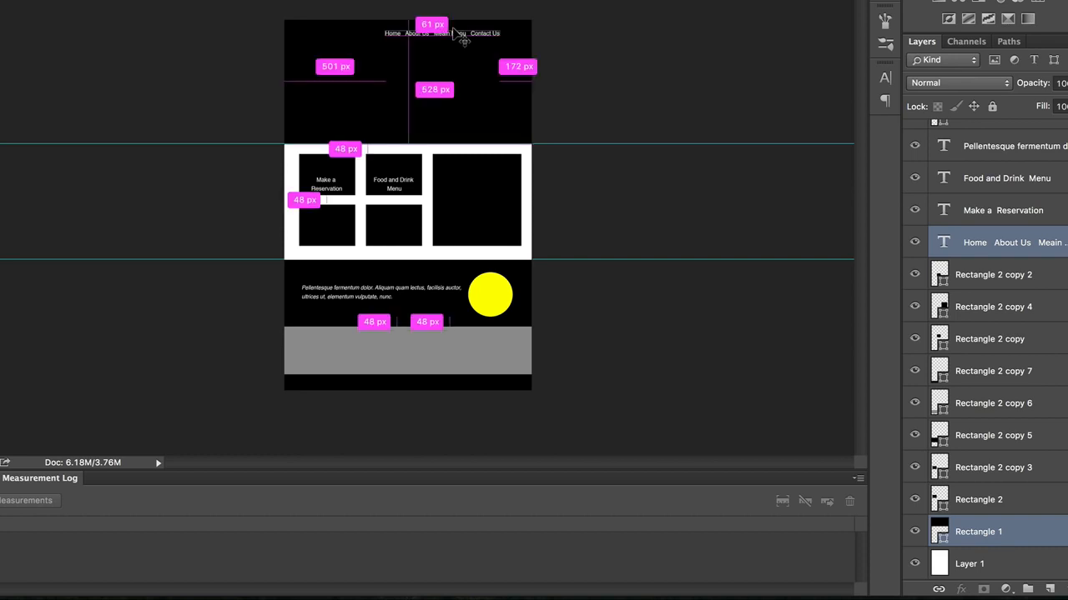
key("super+g")
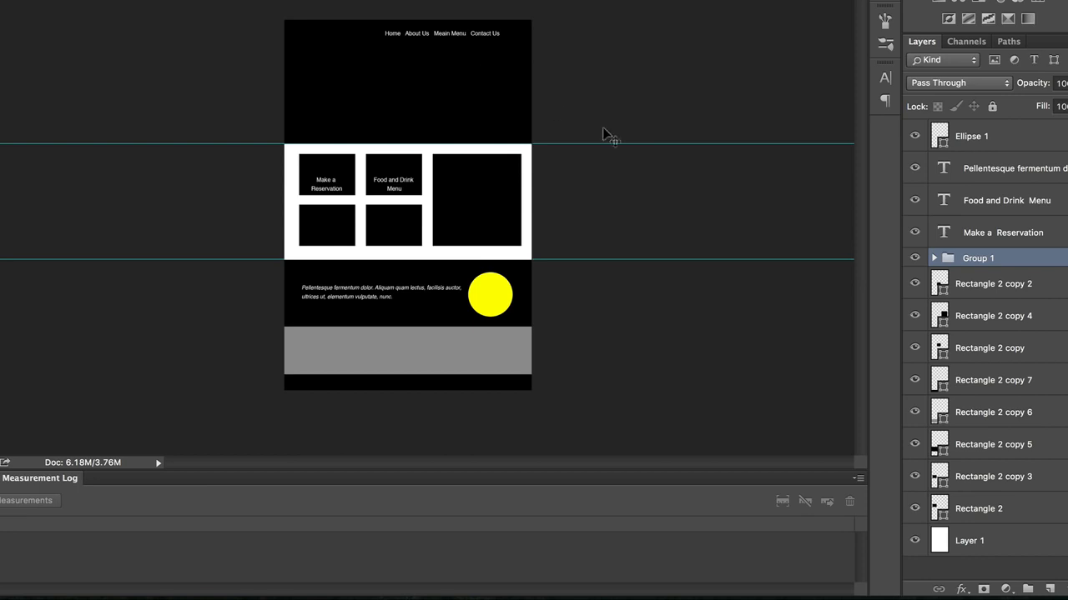
double_click(988, 257)
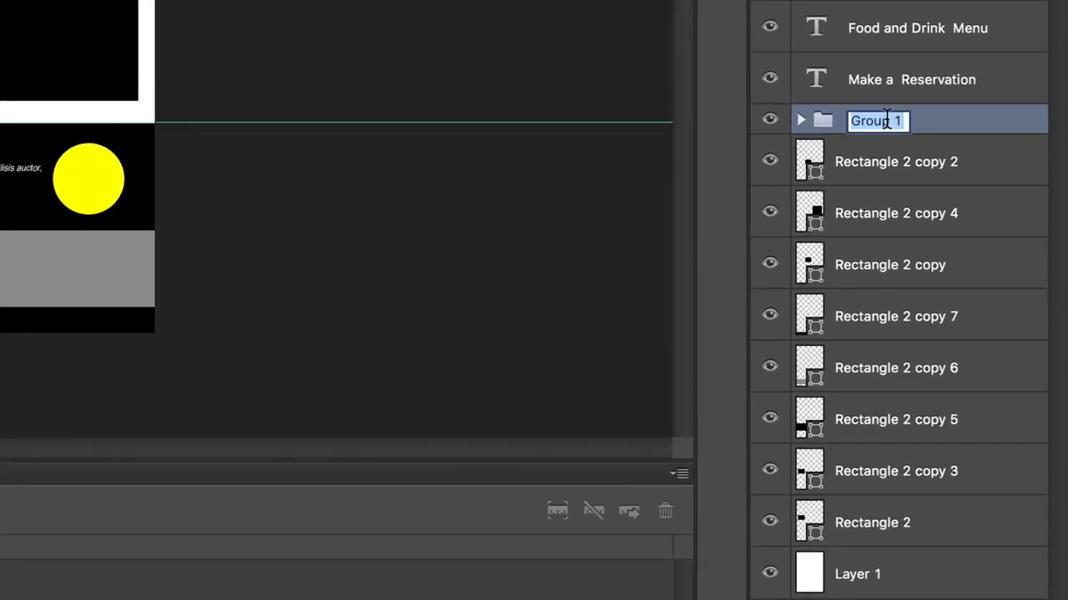
type("Header")
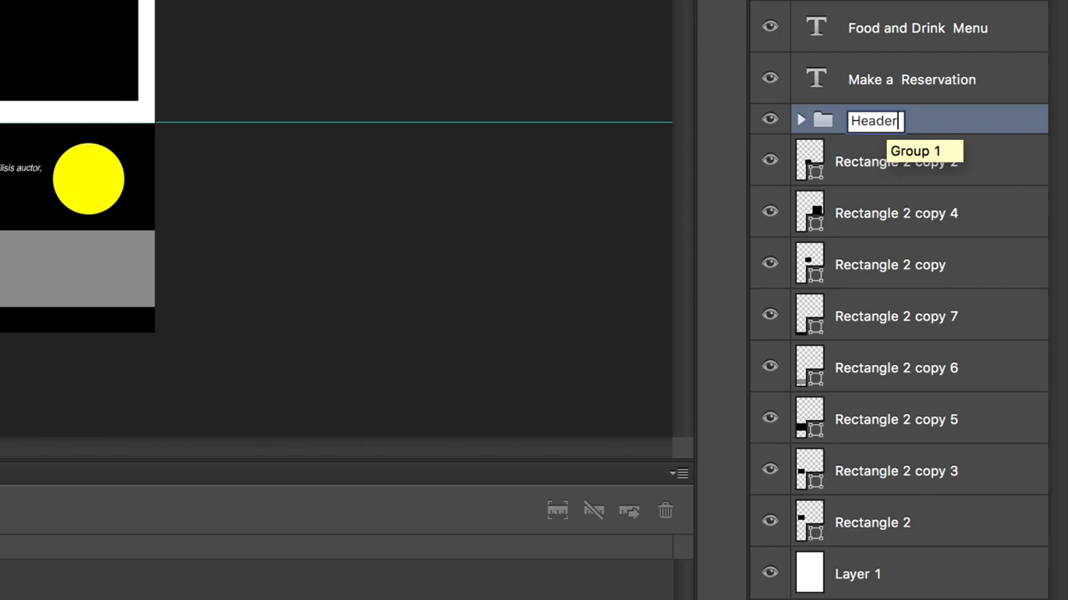
key("Return")
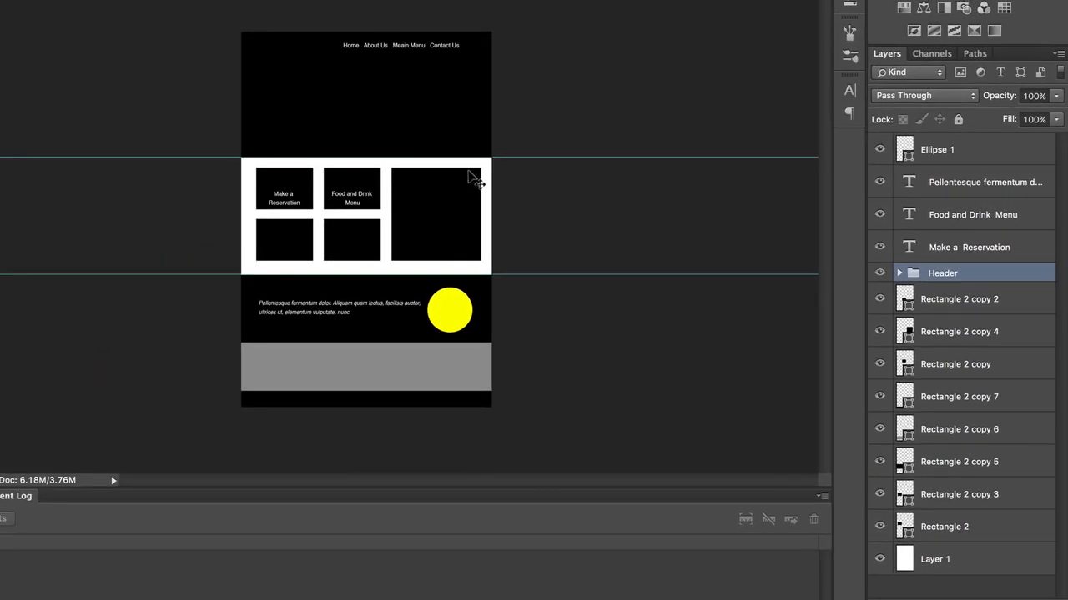
Step: Group the five grid boxes with the "Make a Reservation" and "Food and Drink Menu" labels and name the group "main area"
left_click(441, 219)
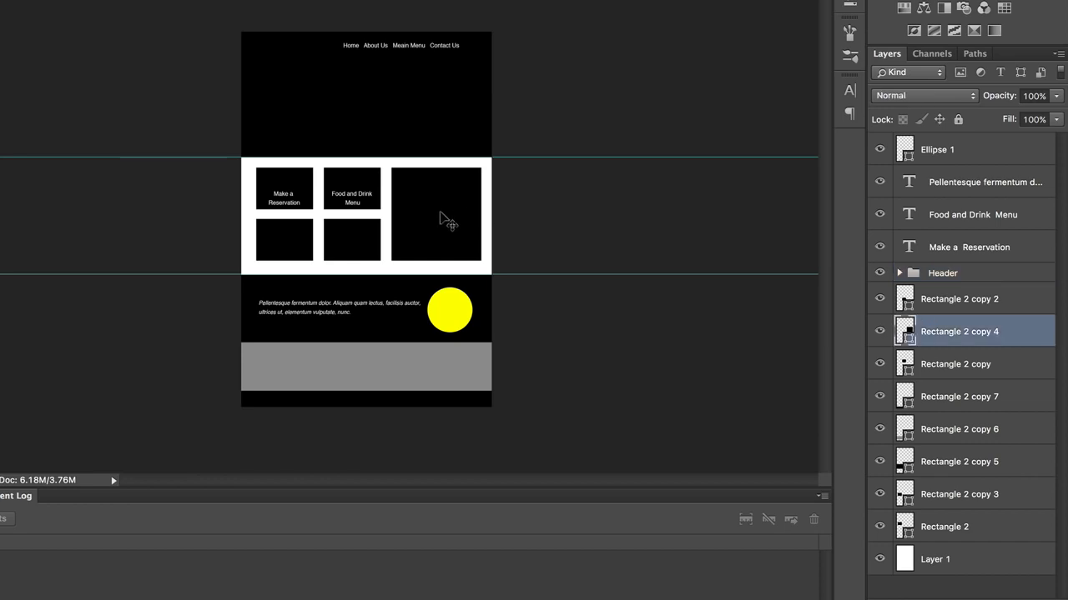
left_click(285, 236, "shift")
left_click(294, 177, "shift")
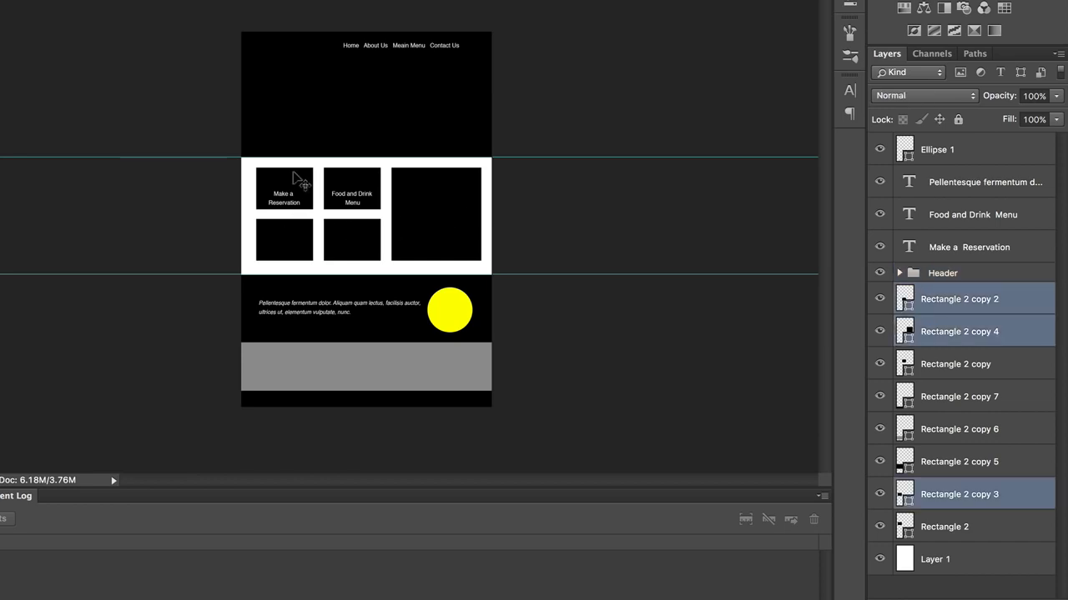
left_click(295, 177, "shift")
left_click(338, 177, "shift")
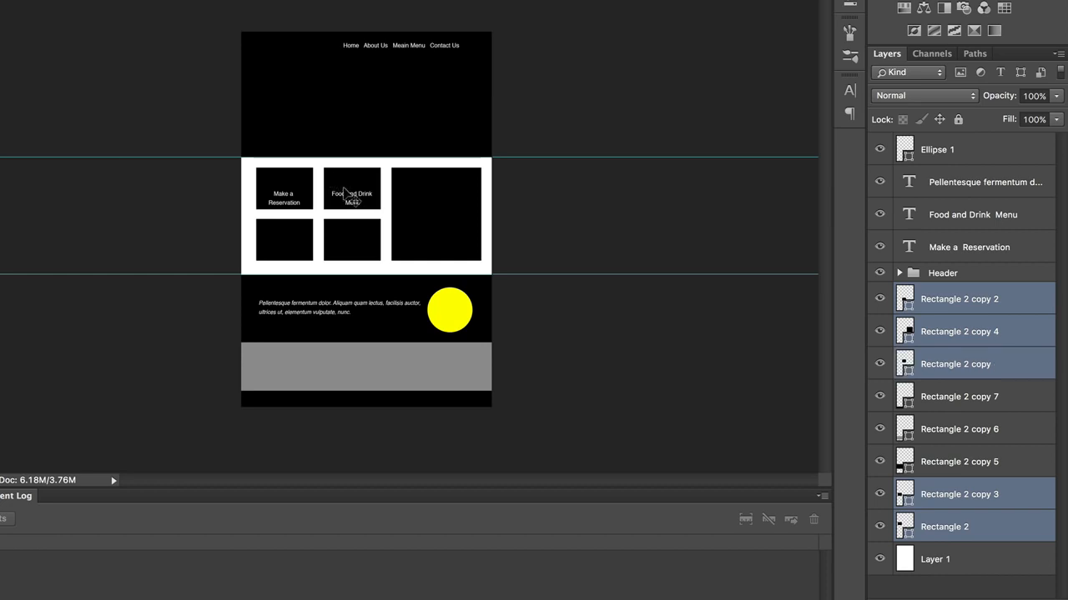
left_click(346, 193, "shift")
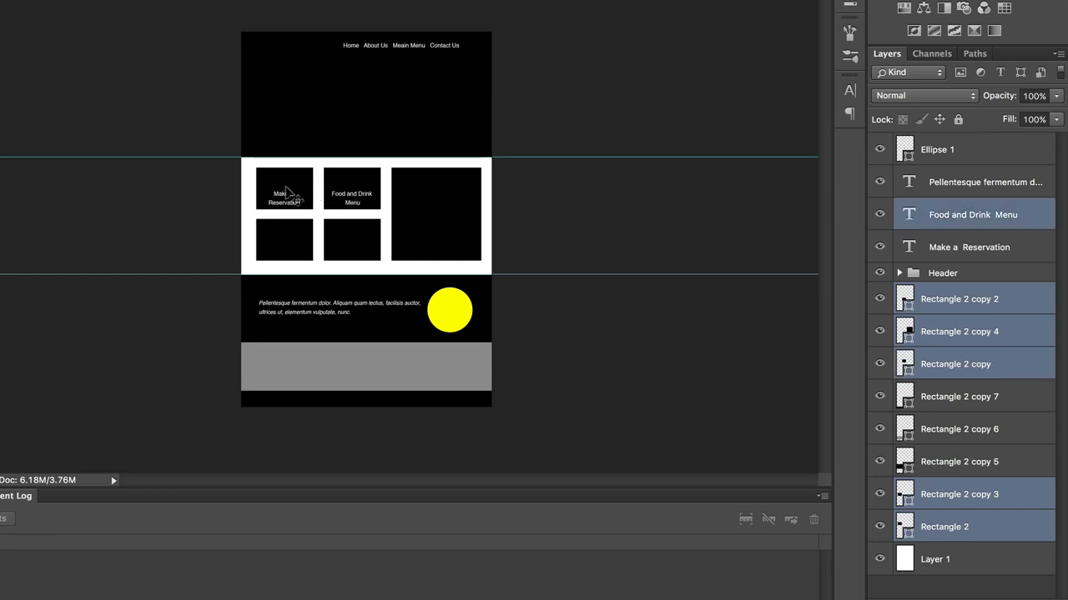
left_click(286, 193, "shift")
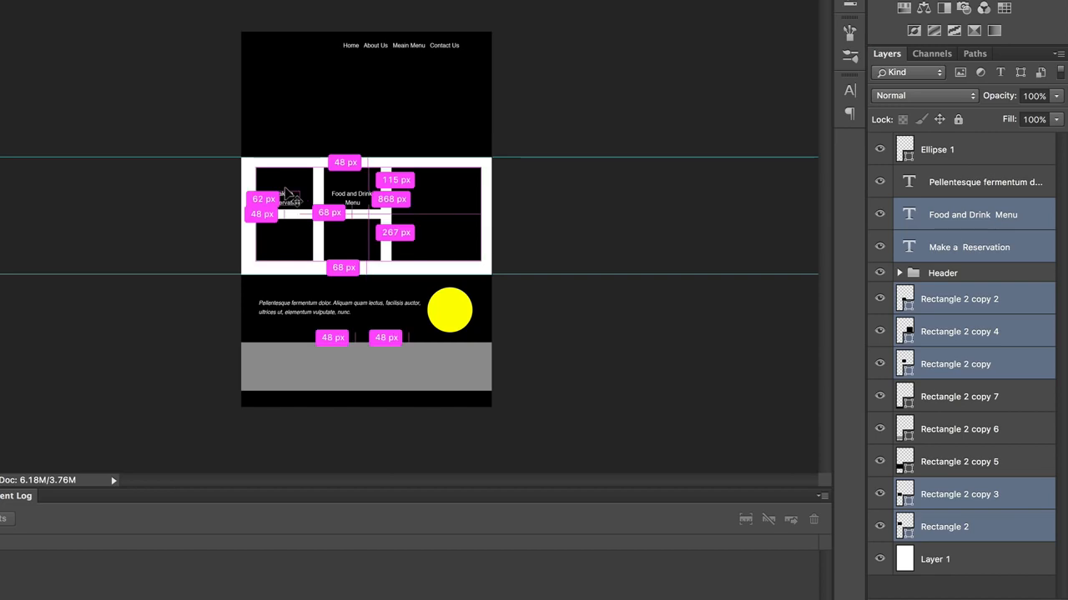
key("ctrl+g")
double_click(941, 209)
type("main ar")
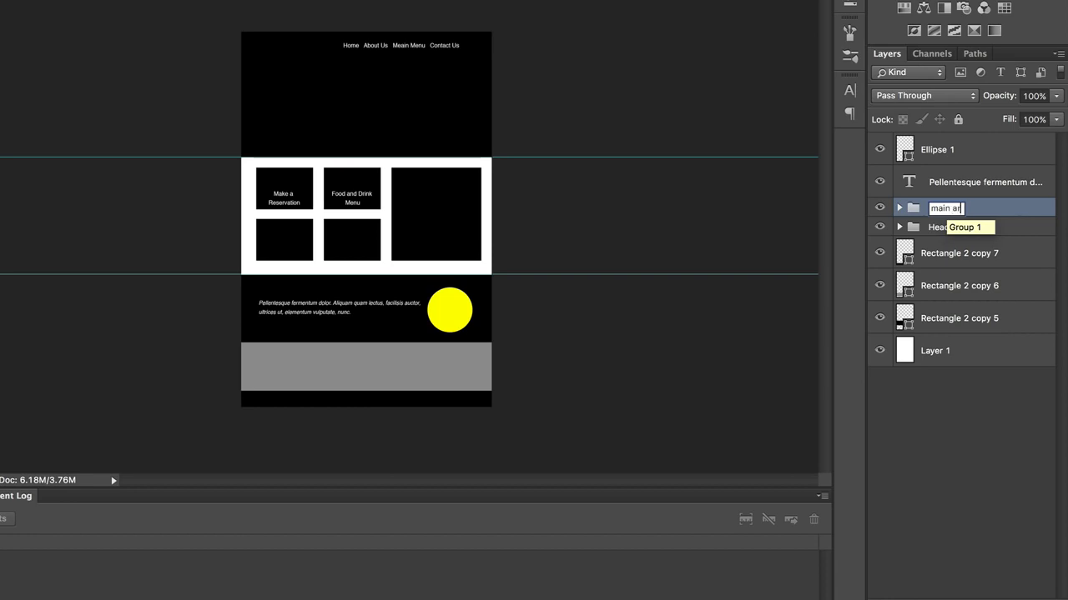
type("ea")
key("Return")
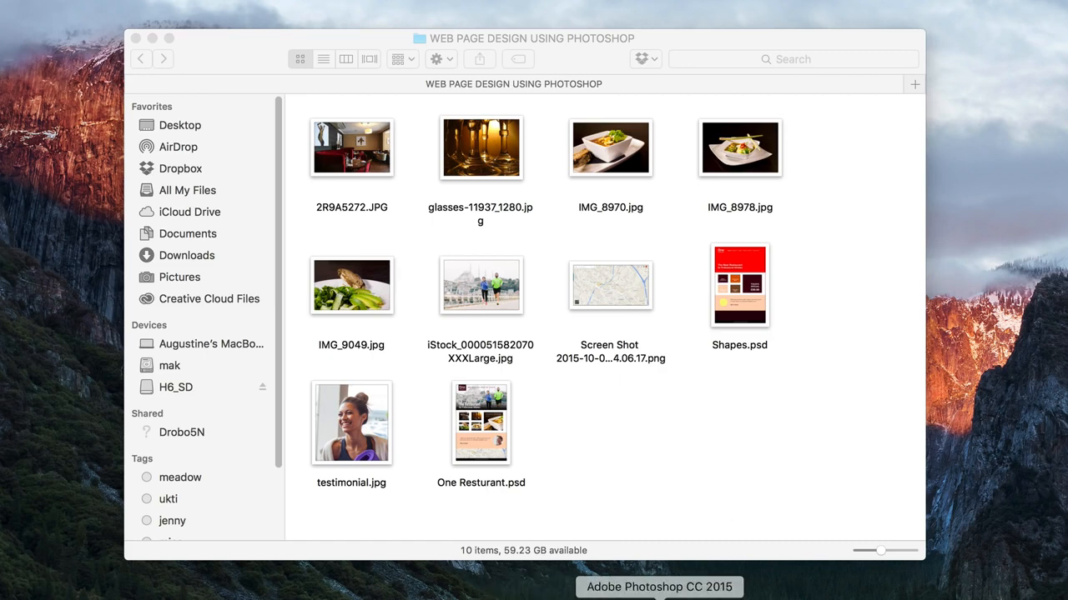
Step: Switch from Finder to Photoshop and hide the Palette layer in Shapes.psd
left_click(687, 596)
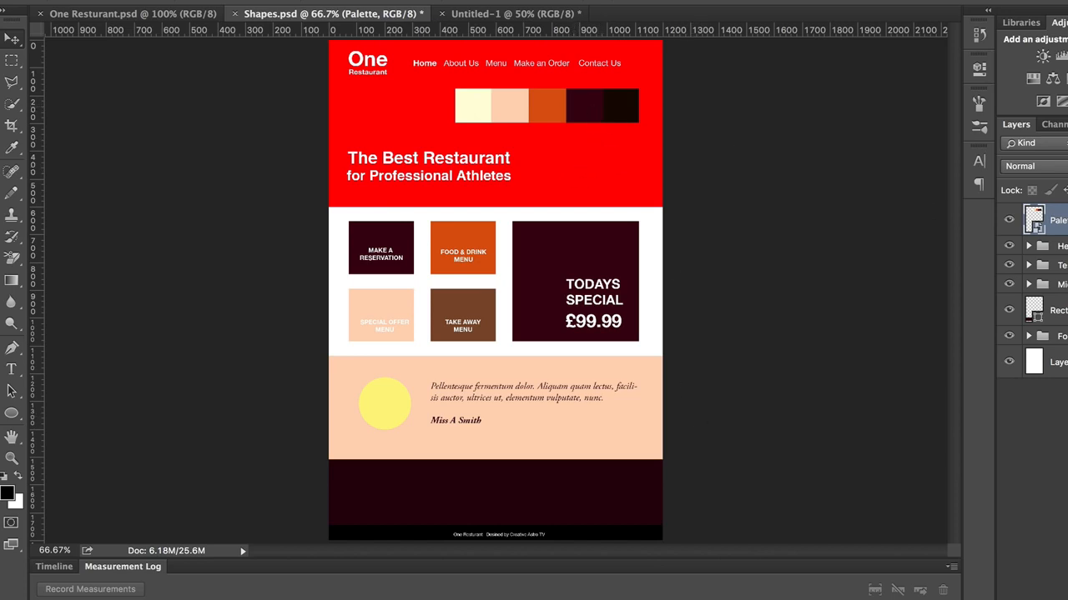
left_click(1007, 218)
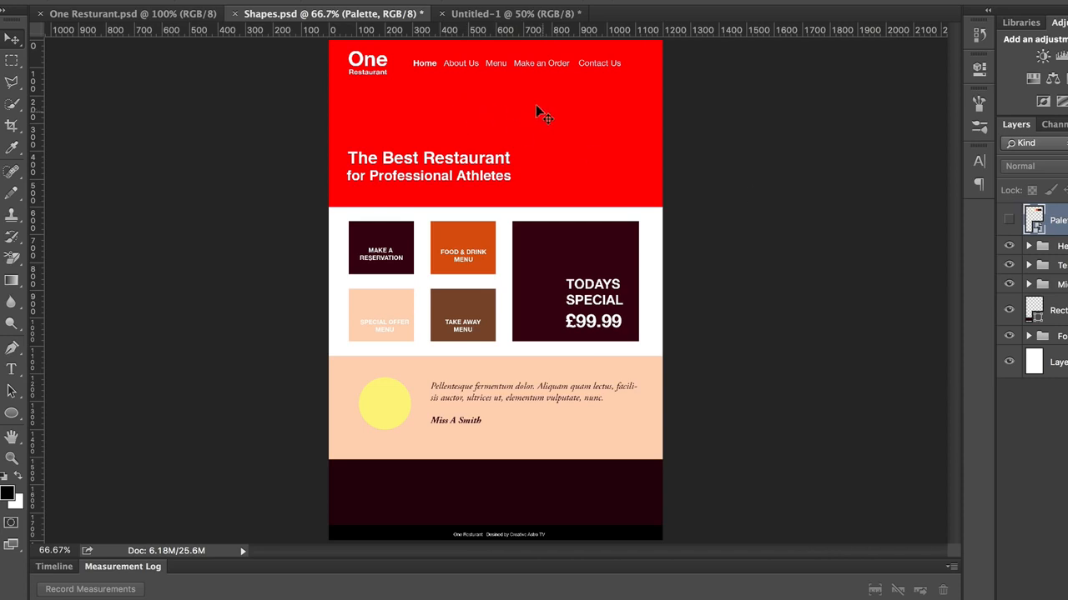
left_click(554, 116)
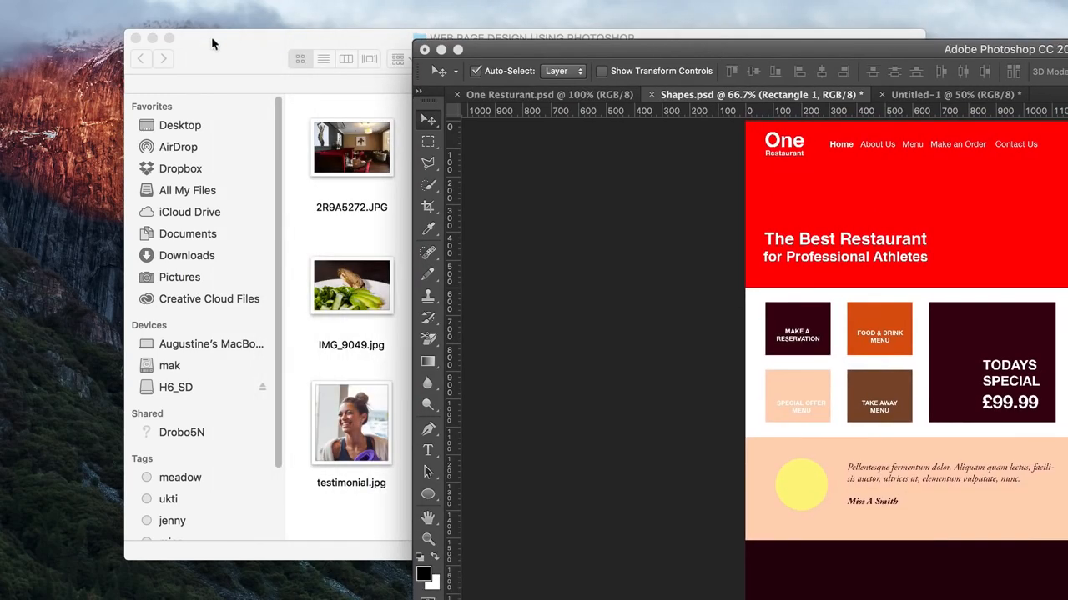
left_click_drag(213, 44, 0, 0)
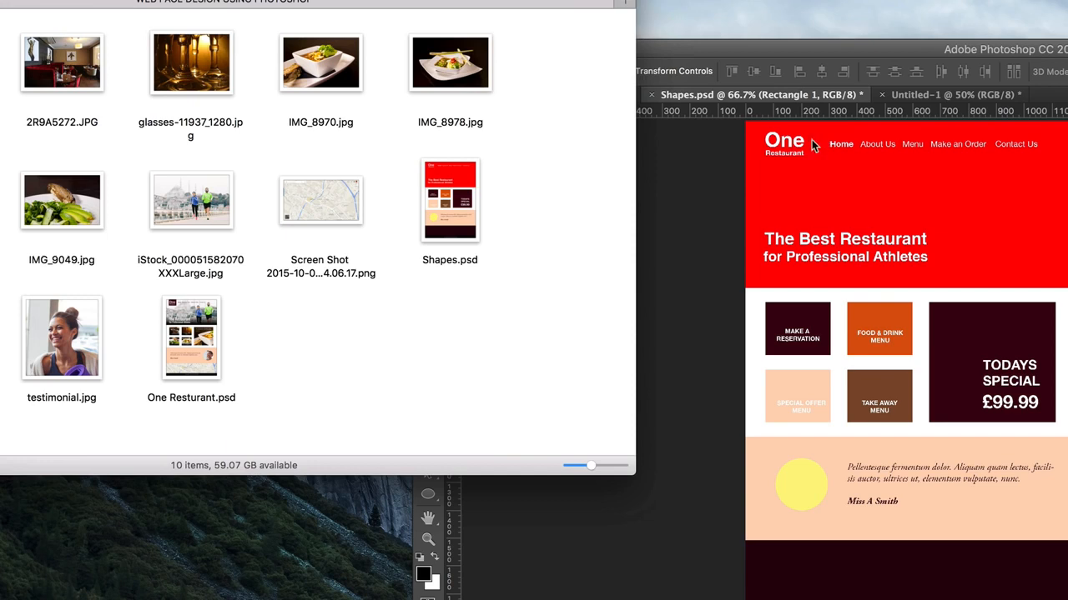
left_click(864, 191)
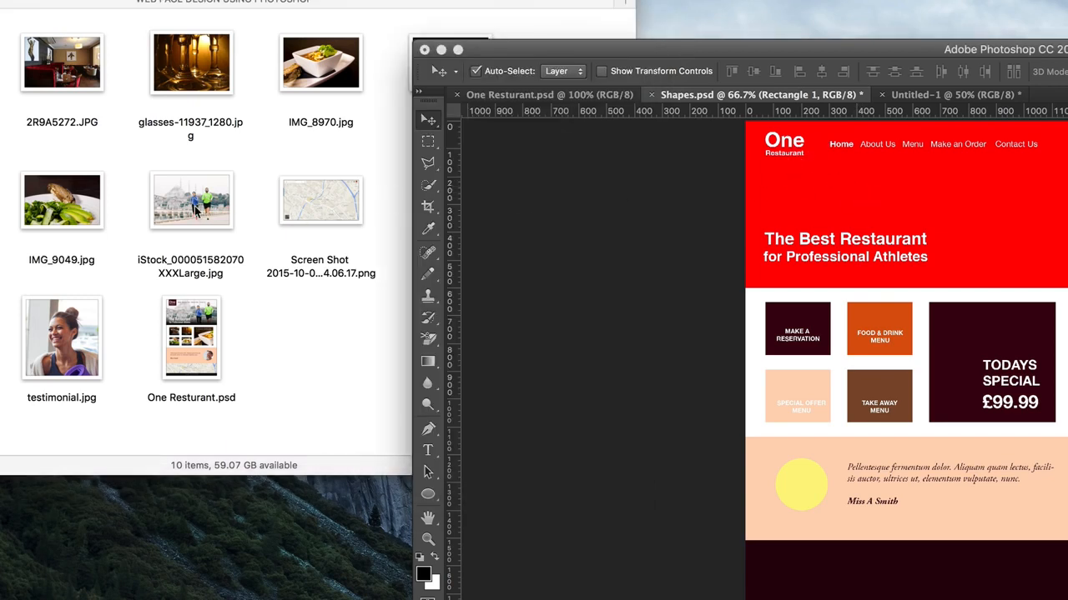
left_click_drag(192, 205, 970, 190)
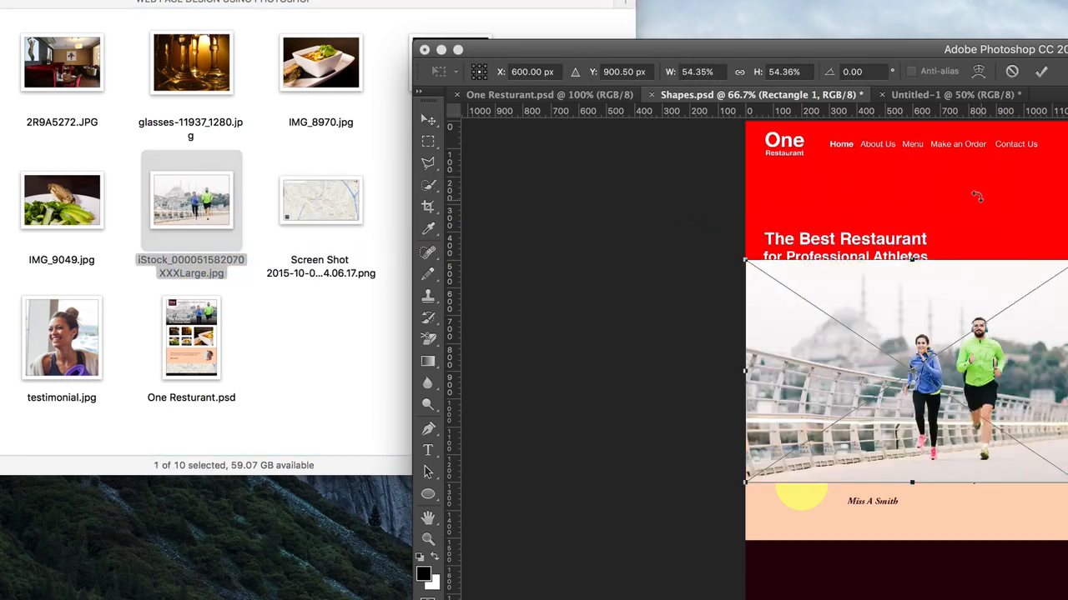
left_click_drag(1051, 49, 672, 2)
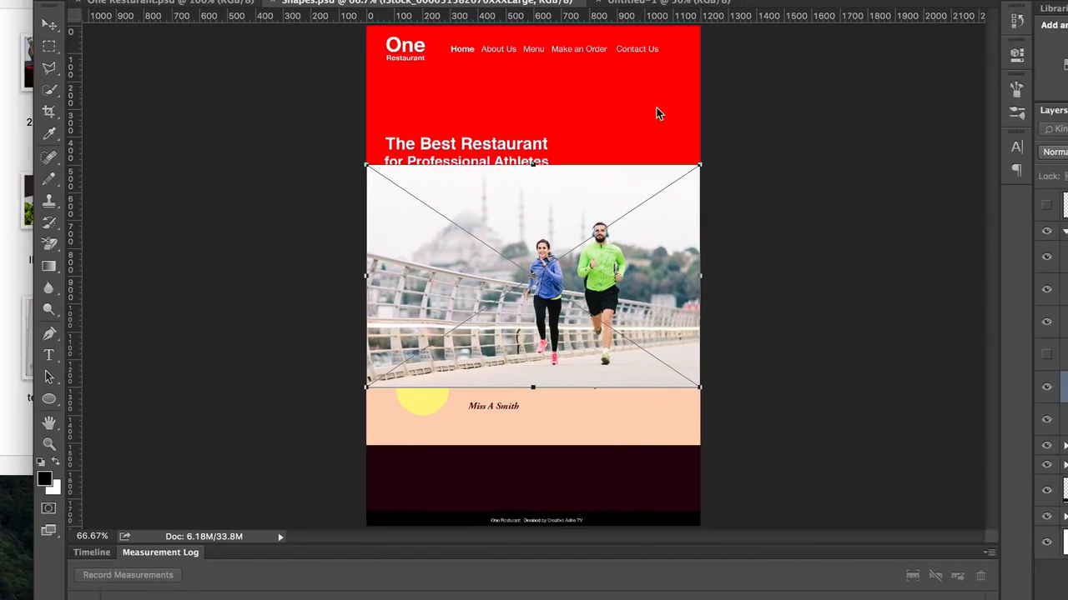
Step: Position the placed runners photo over the header area and clip it to the red header rectangle
left_click_drag(581, 223, 563, 36)
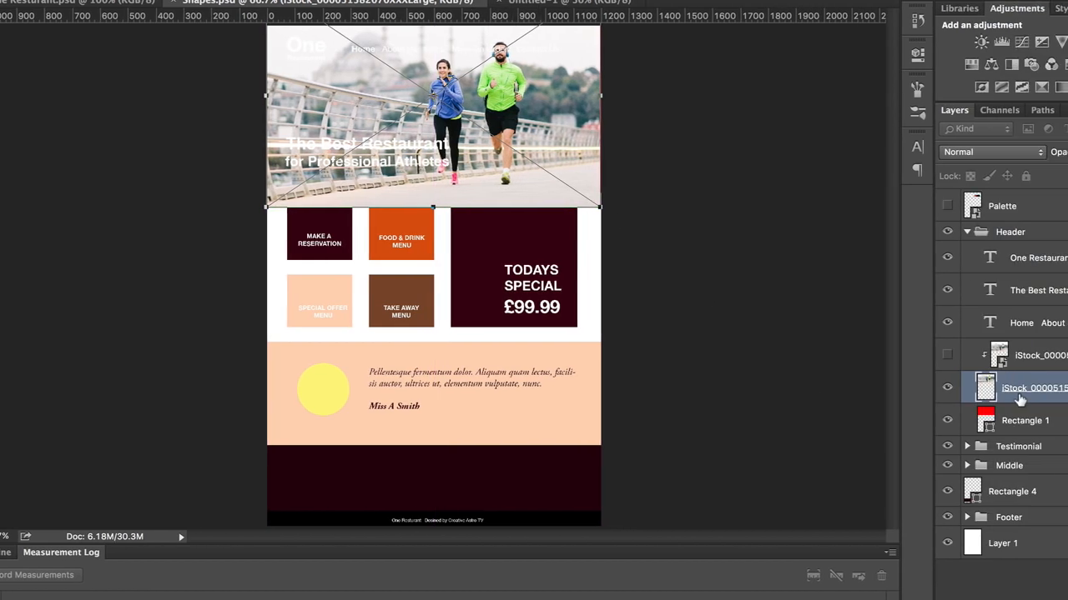
key("Return")
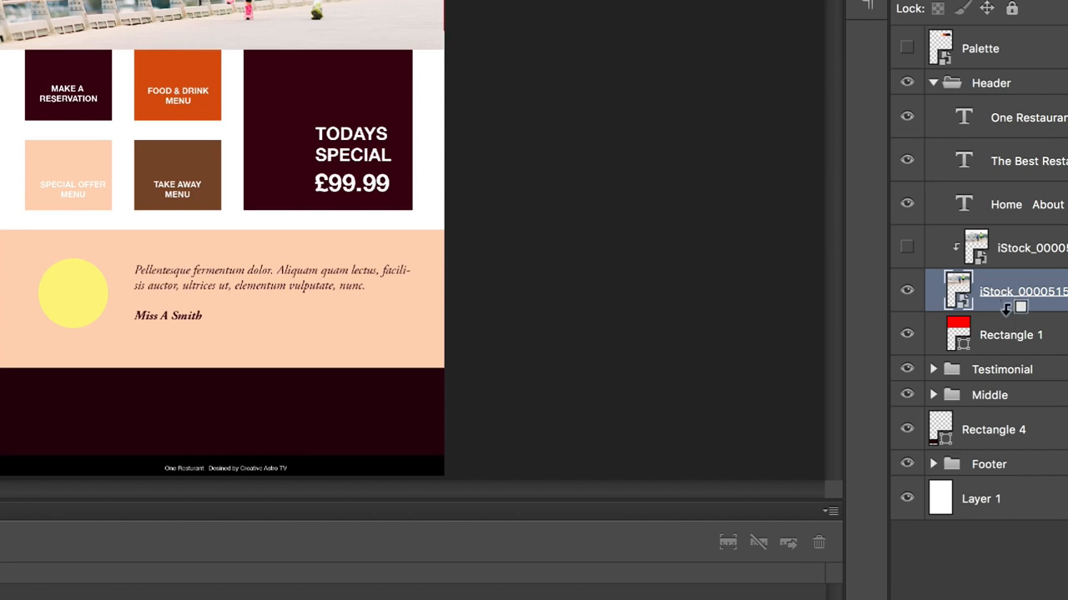
left_click(1007, 308, "alt")
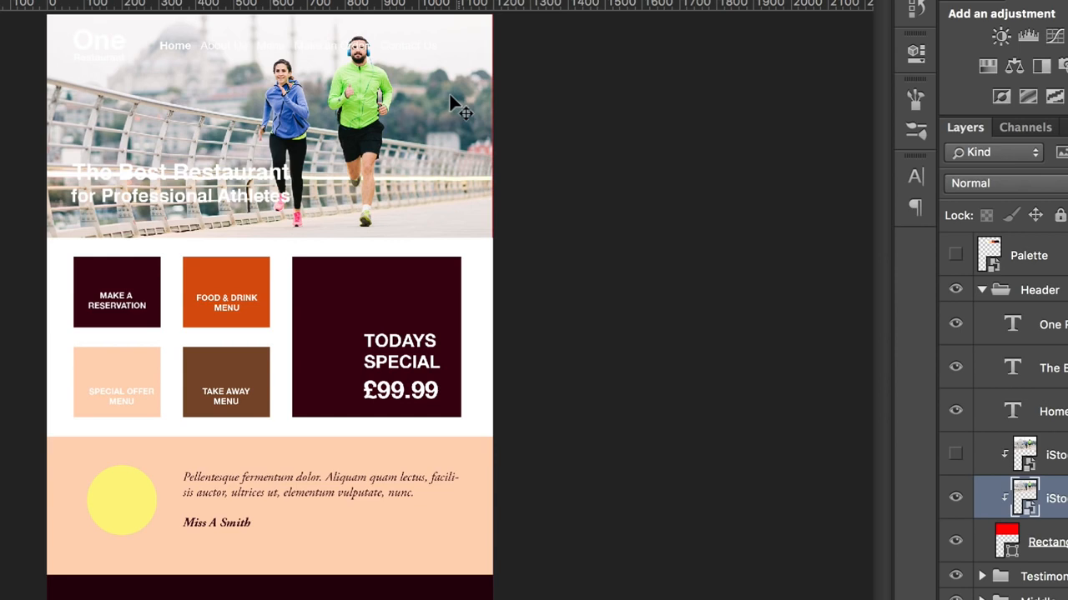
Step: Enlarge the runners photo and shift it so that it fills the header out to the page's right edge
left_click_drag(450, 101, 444, 107)
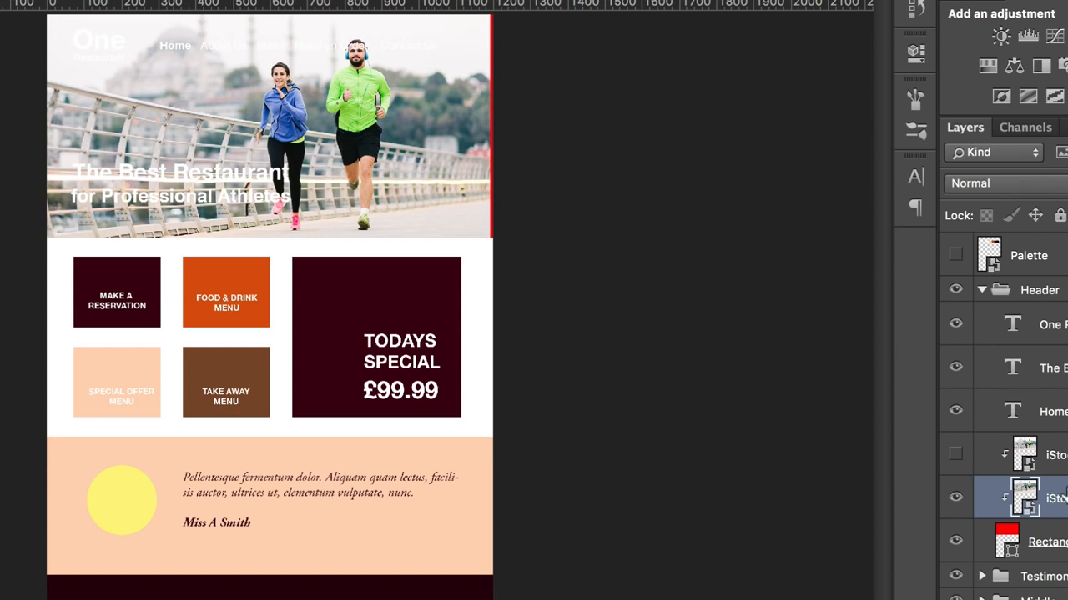
key("ctrl+t")
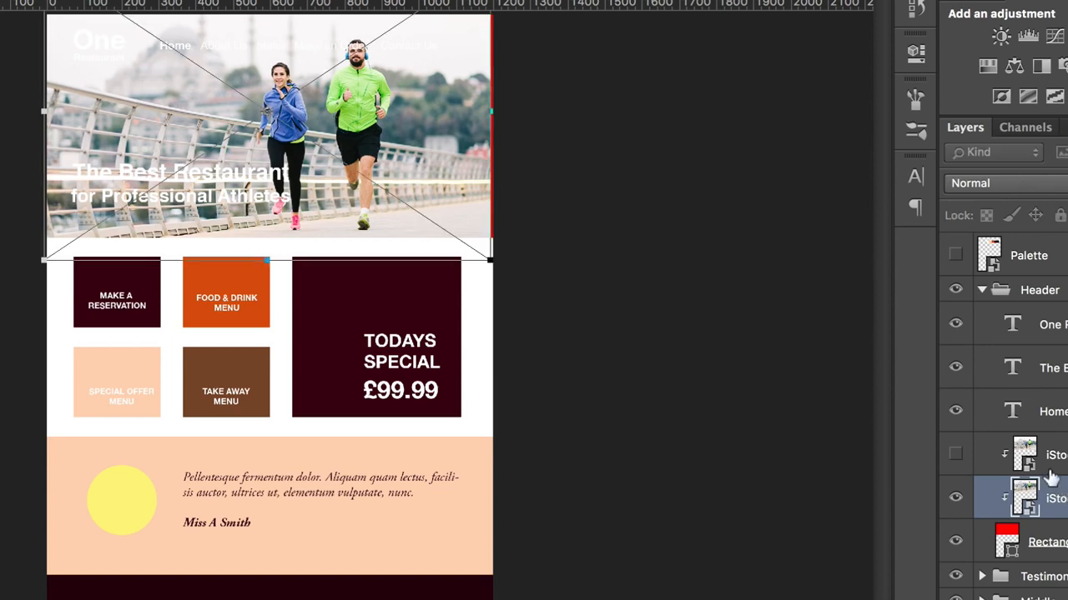
left_click_drag(487, 256, 521, 291)
mouse_move(442, 162)
left_mouse_down()
mouse_move(456, 163)
mouse_move(440, 170)
left_mouse_up()
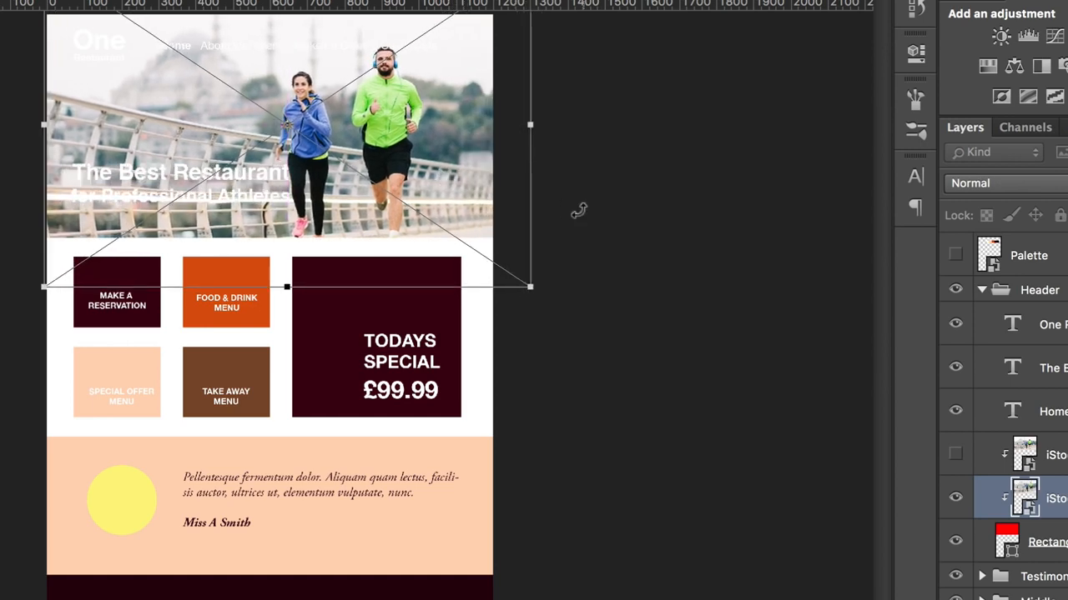
key("Return")
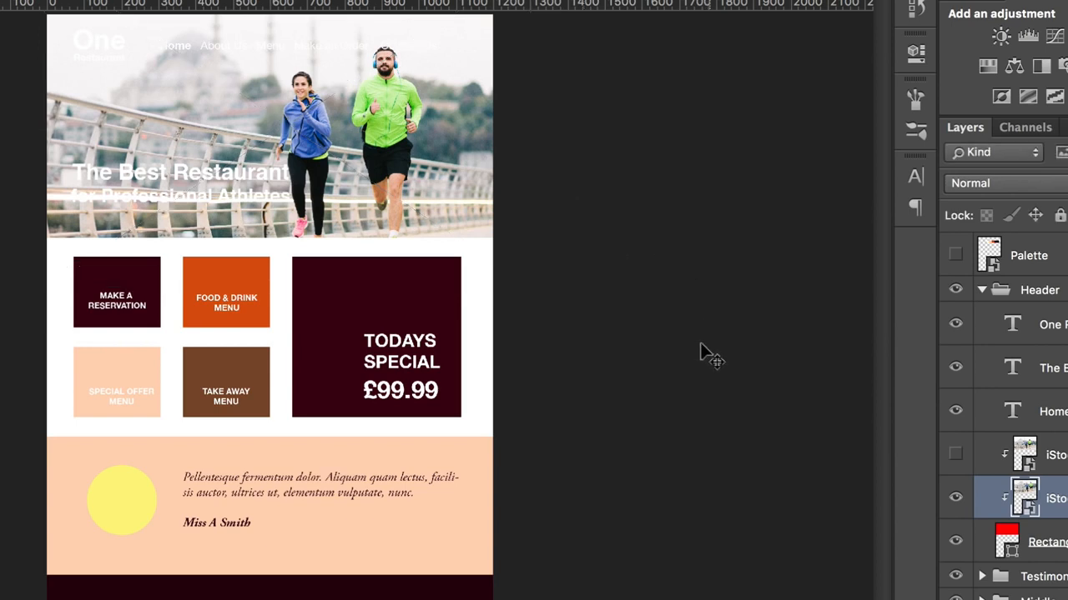
Step: Place the soup photo IMG_8970.jpg from Finder above the dark "Todays Special" rectangle, positioned at X 813 px and Y 895 px
left_click(386, 287)
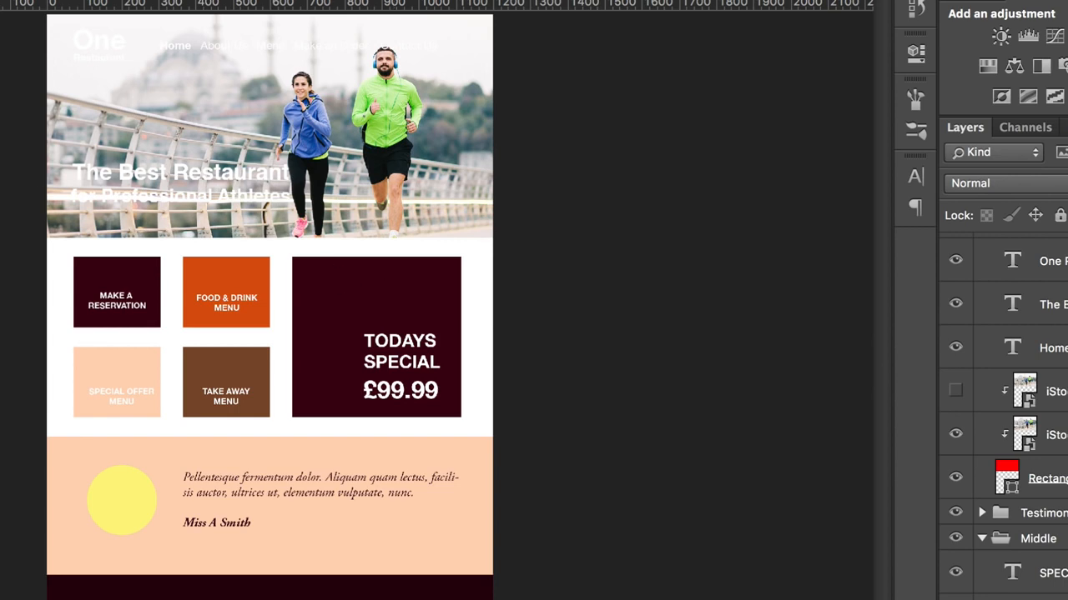
key("super+Tab")
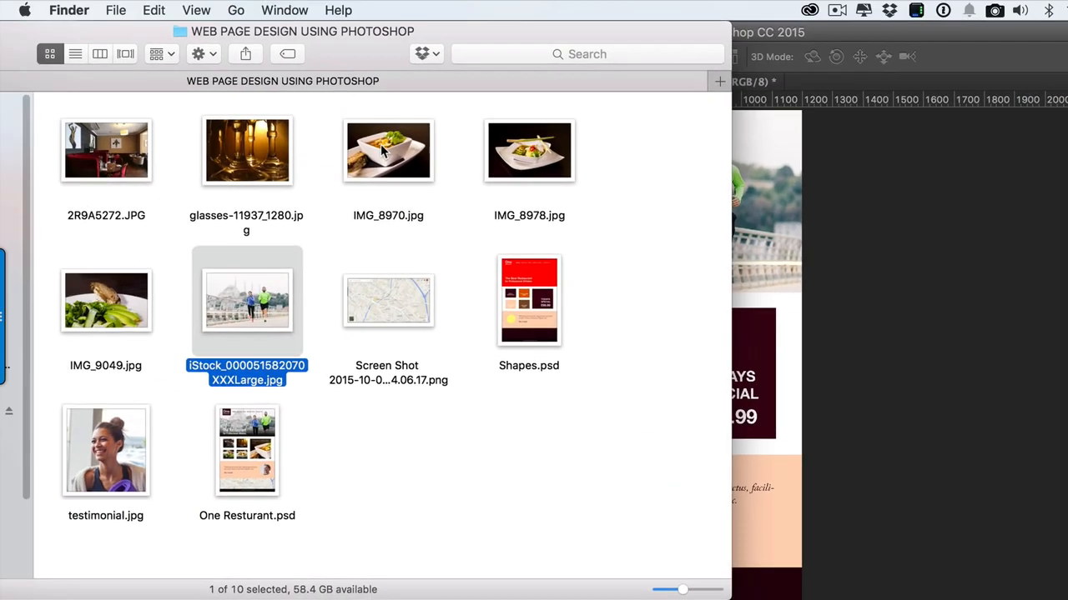
left_click_drag(379, 148, 762, 350)
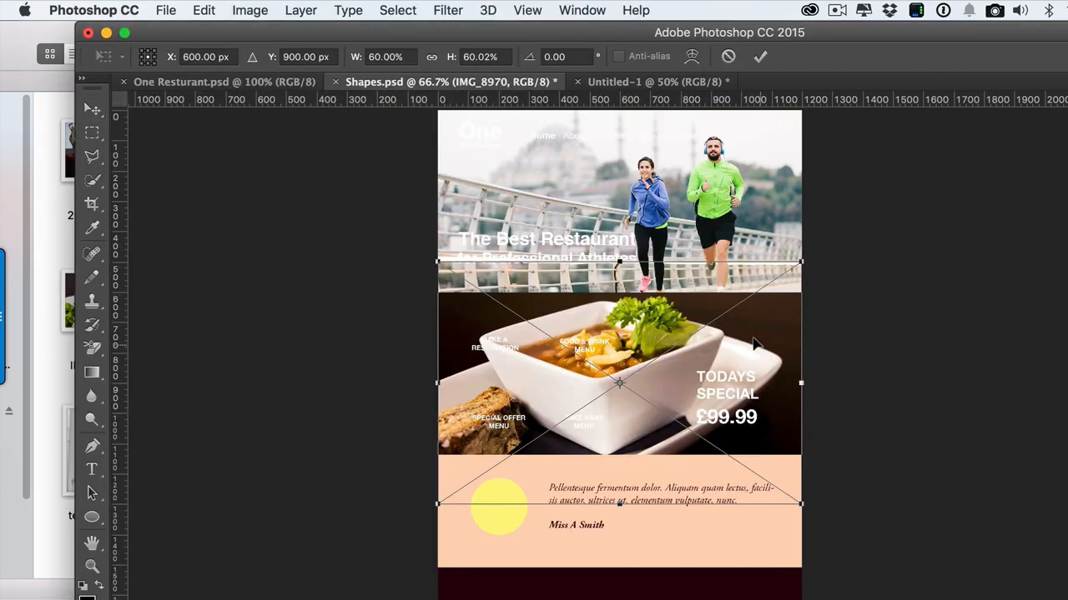
left_click_drag(624, 328, 689, 326)
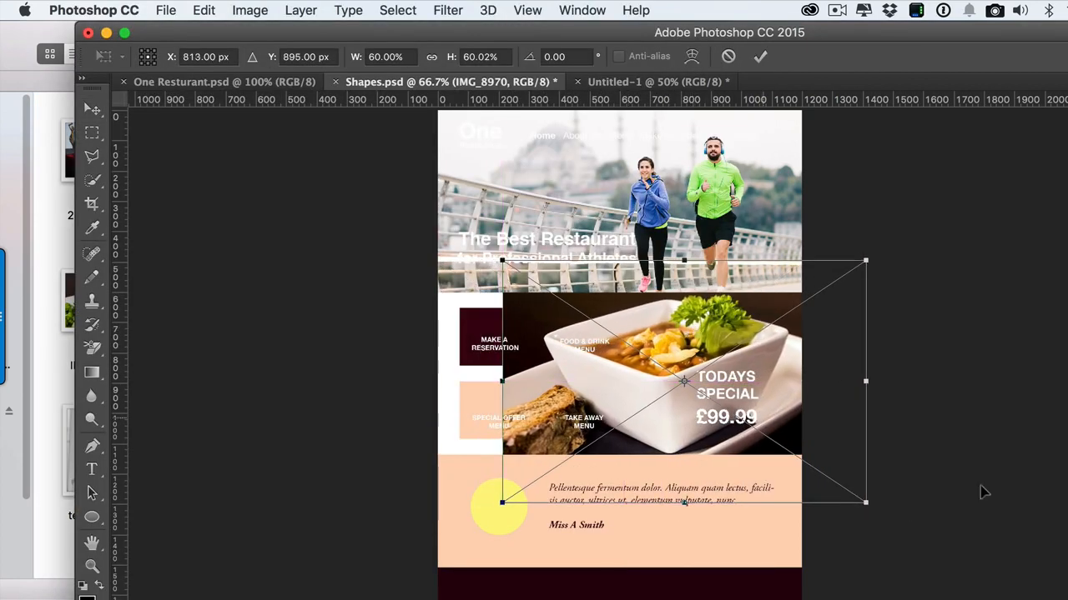
key("Return")
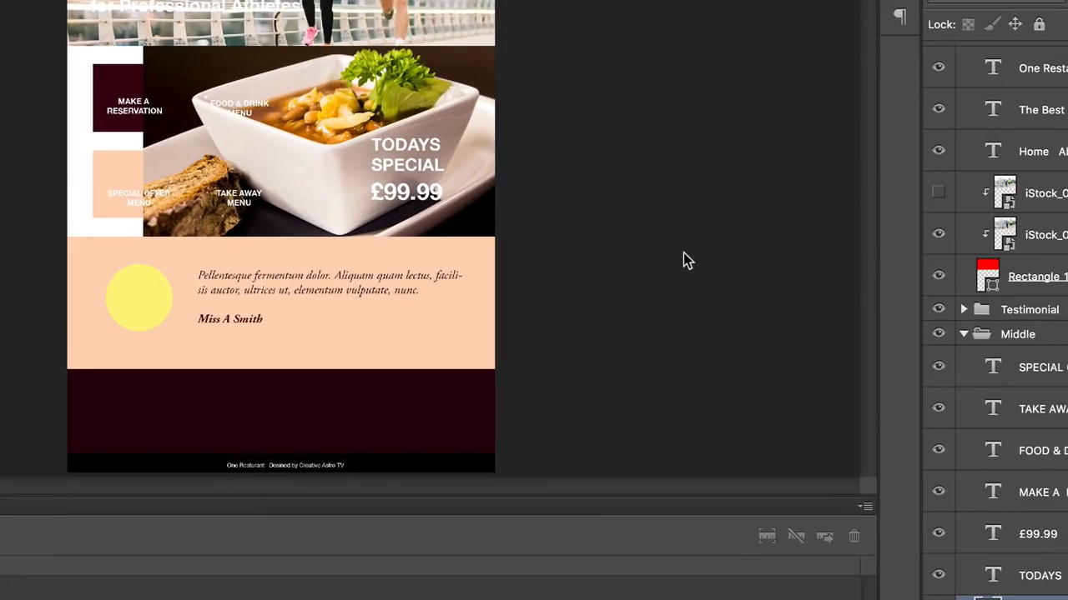
Step: Clip the IMG_8970 layer to the "Todays Special" rectangle and reposition the soup bowl inside the tile
scroll(979, 438, "down", 5)
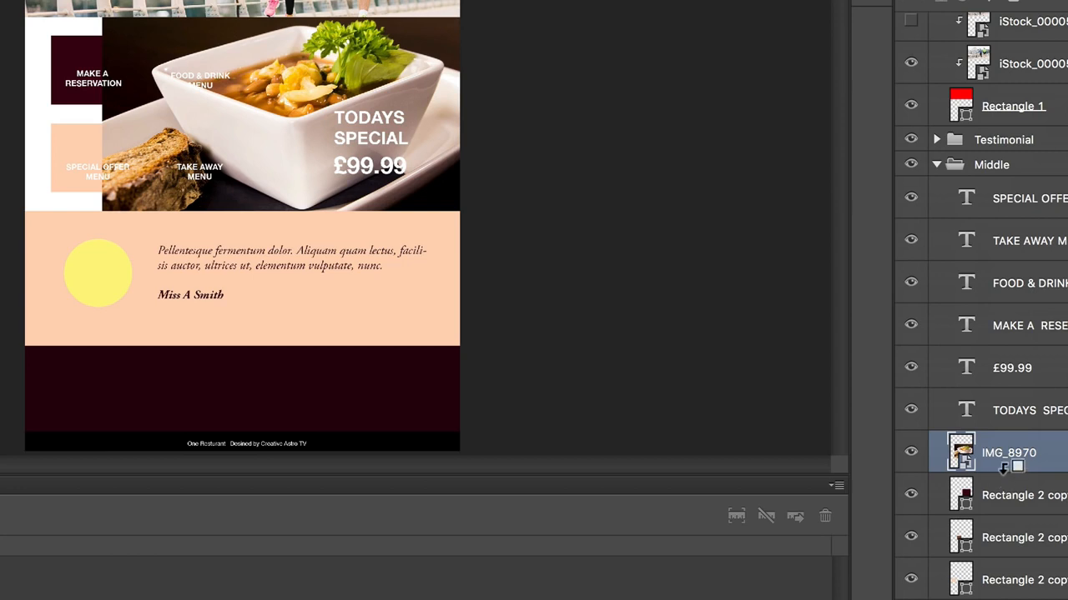
left_click(1005, 465, "alt")
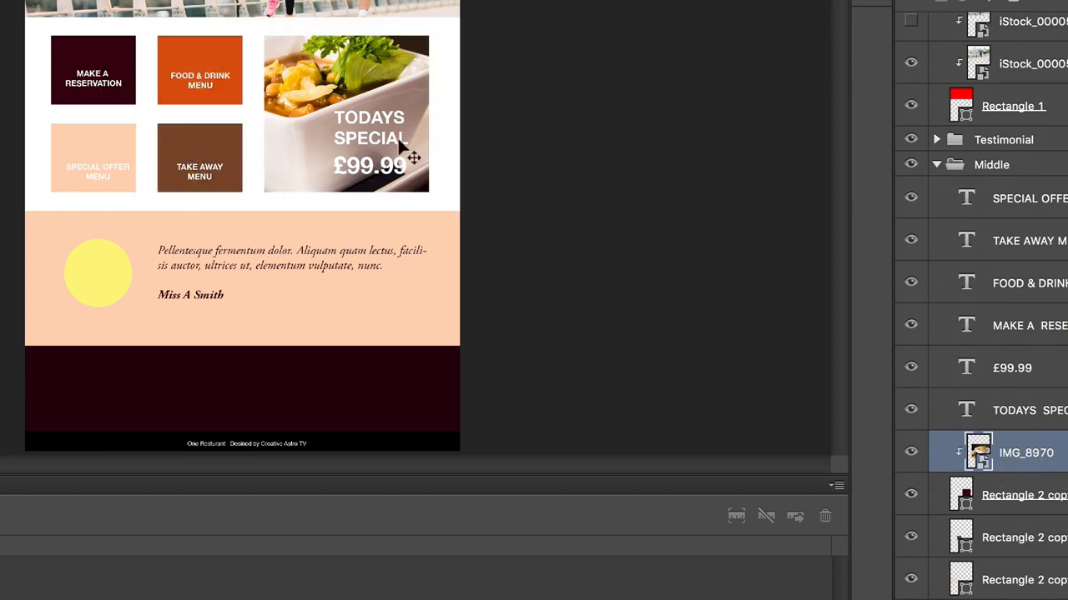
mouse_move(317, 69)
left_mouse_down()
mouse_move(351, 62)
mouse_move(372, 75)
mouse_move(361, 81)
mouse_move(398, 121)
mouse_move(388, 125)
mouse_move(353, 67)
mouse_move(323, 52)
left_mouse_up()
Step: Move the "TODAYS SPECIAL" heading to the upper part of the soup tile and join it into one line
left_click(377, 116)
key("t")
left_click(267, 74)
key("BackSpace")
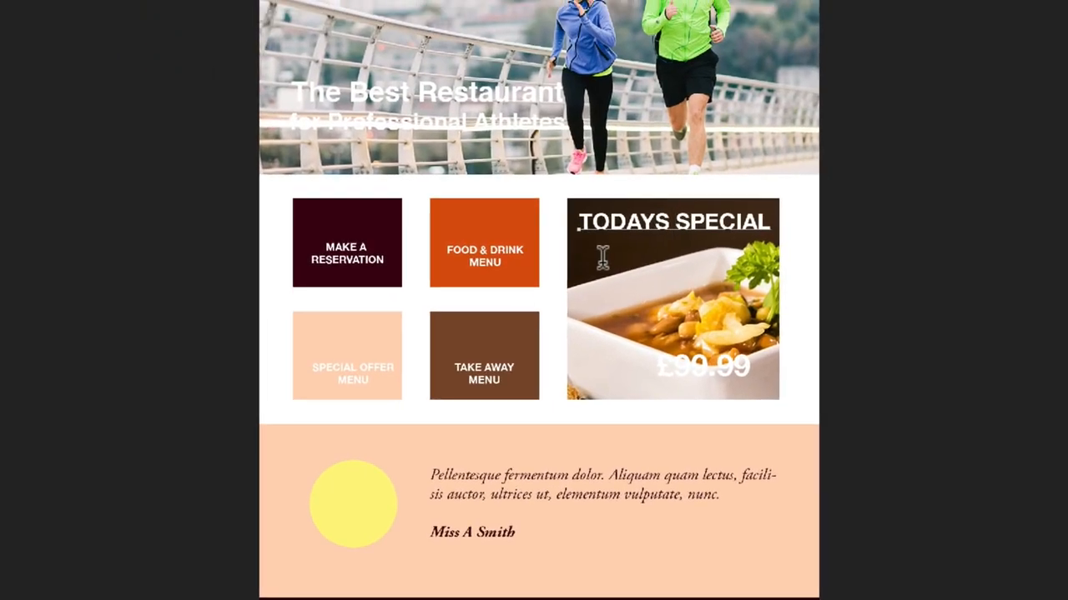
Step: Set the "TODAYS SPECIAL" heading to Helvetica Neue Thin at 52.63 pt
left_click_drag(771, 221, 567, 205)
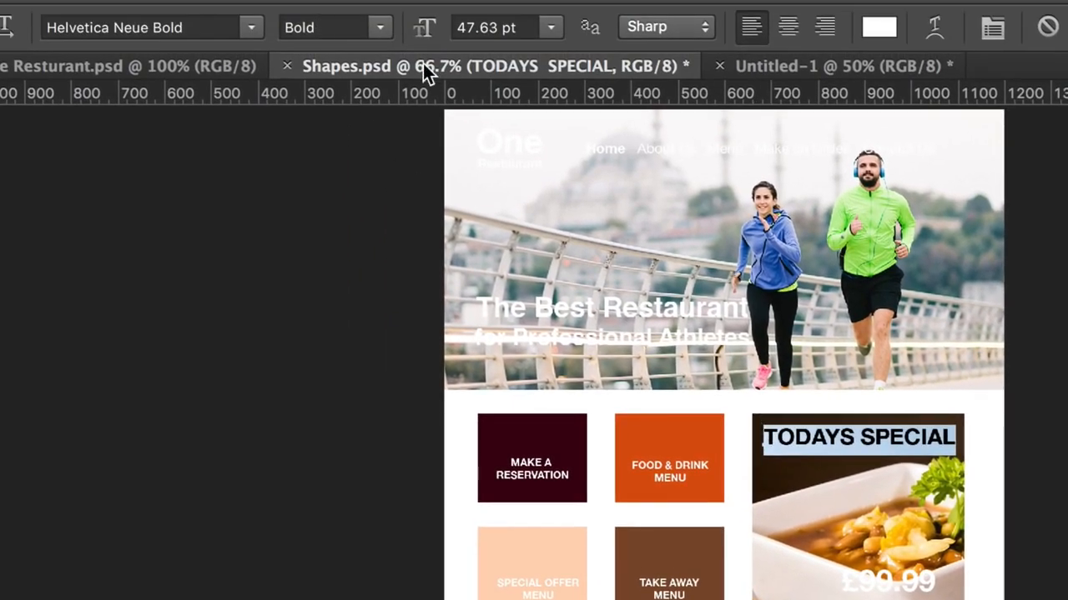
left_click(380, 31)
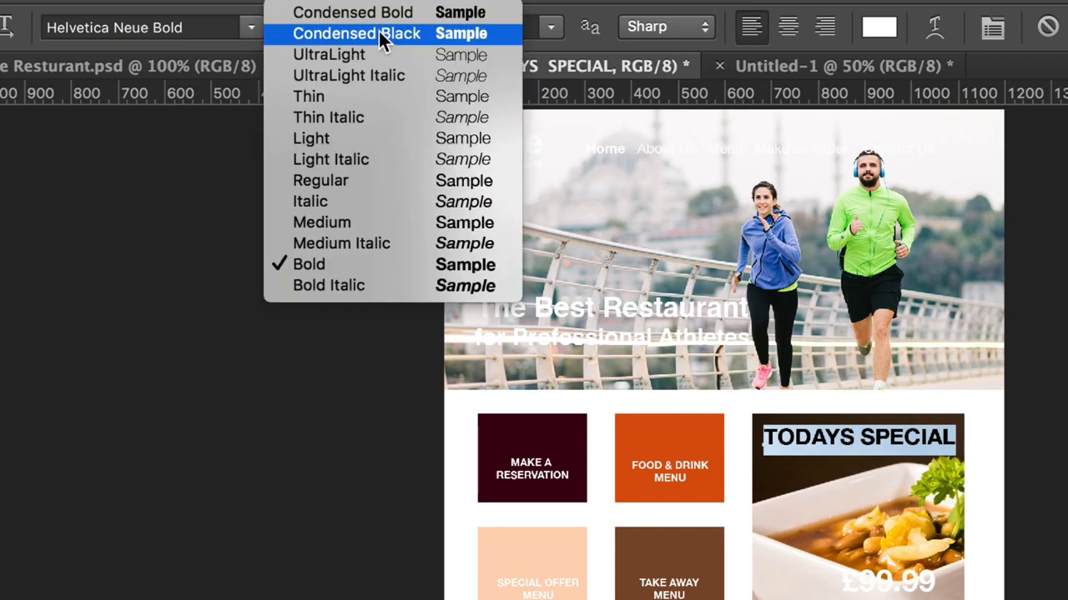
left_click(366, 99)
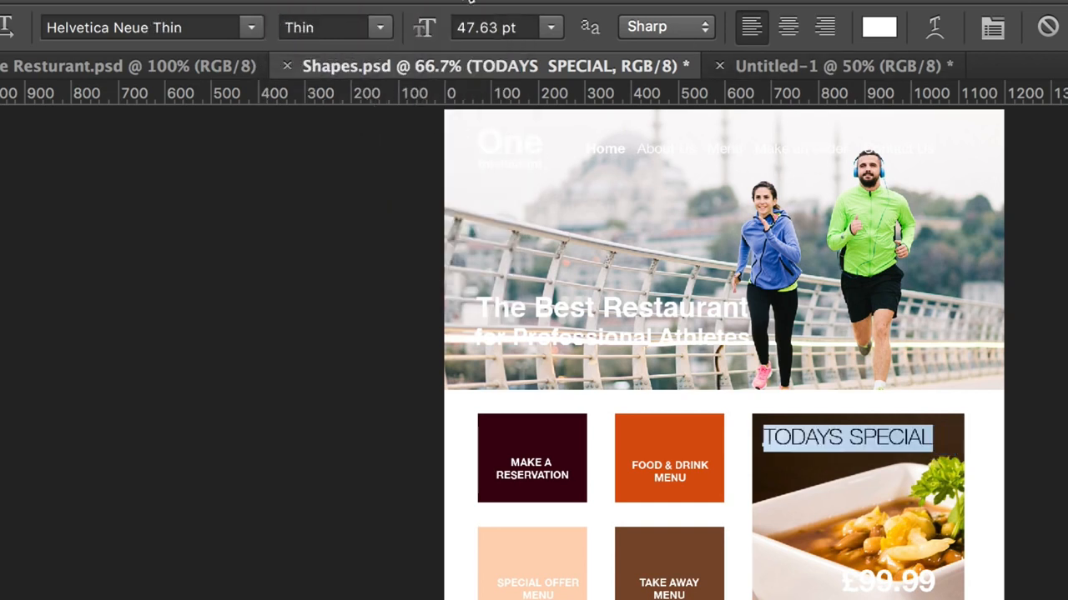
left_click_drag(421, 28, 429, 28)
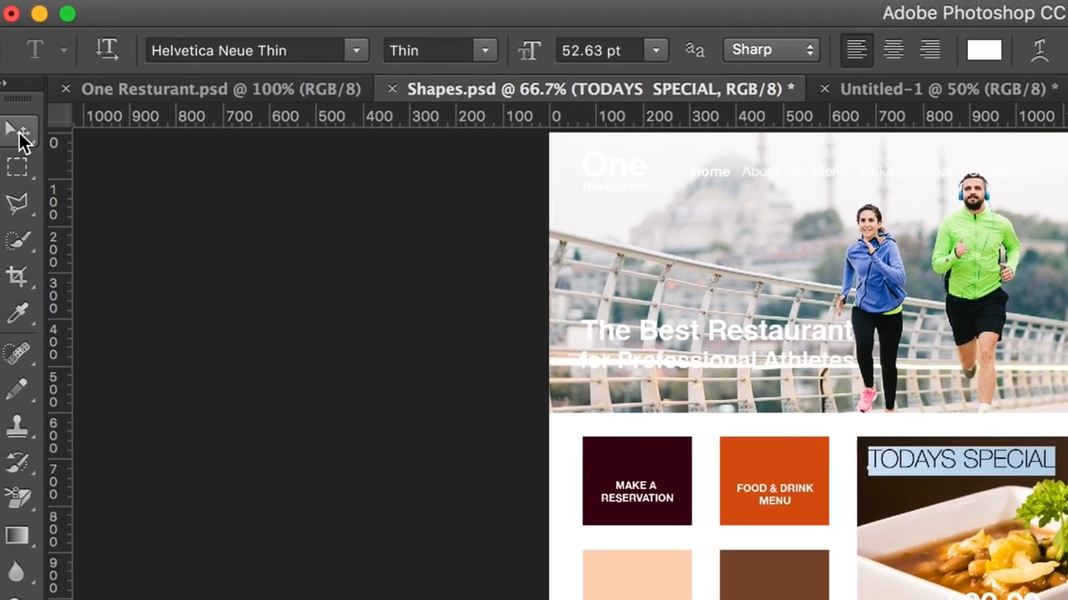
left_click(19, 133)
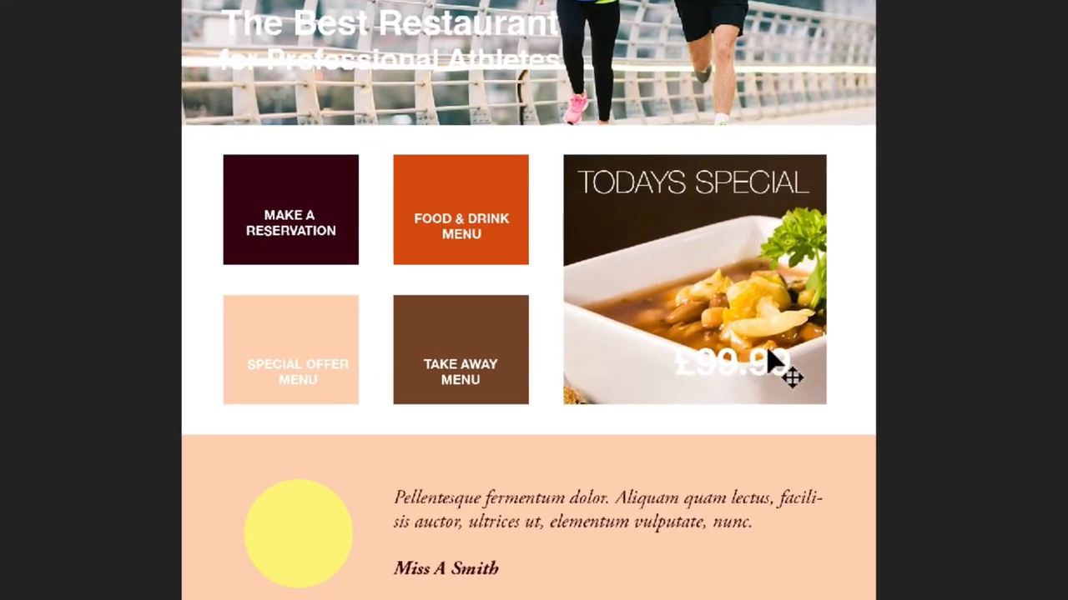
Step: Move the £99.99 price beneath the "TODAYS SPECIAL" heading, set it to Thin and reduce it to 30.96 pt
left_click_drag(769, 355, 674, 219)
double_click(634, 220)
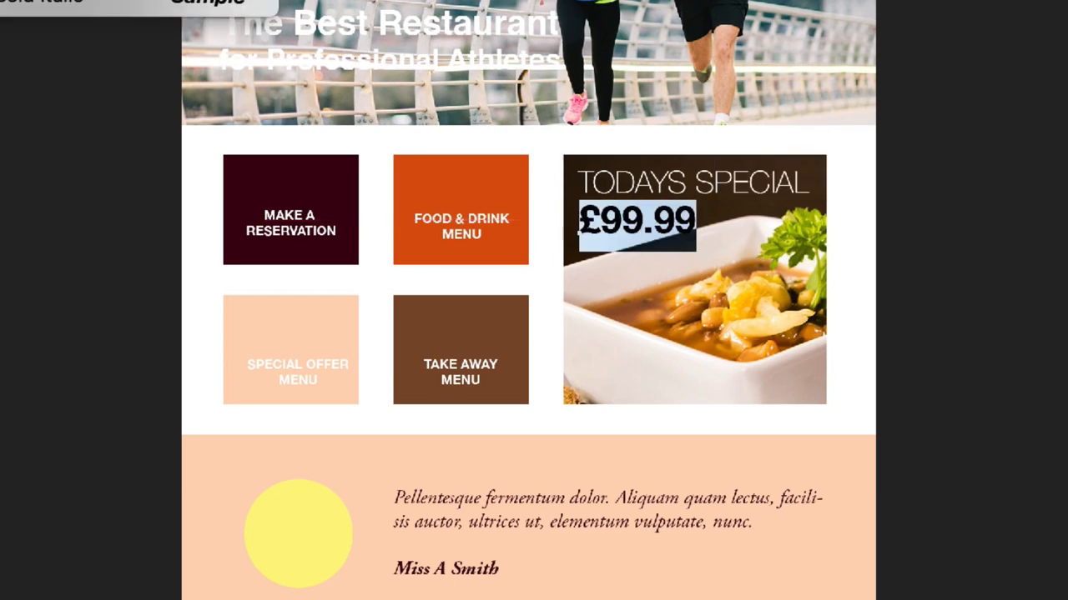
left_click(83, 0)
key("ctrl+shift+comma")
key("ctrl+shift+comma")
key("ctrl+shift+comma")
key("ctrl+shift+comma")
key("ctrl+shift+comma")
key("ctrl+shift+comma")
key("ctrl+shift+comma")
key("ctrl+shift+comma")
key("ctrl+shift+comma")
key("ctrl+shift+comma")
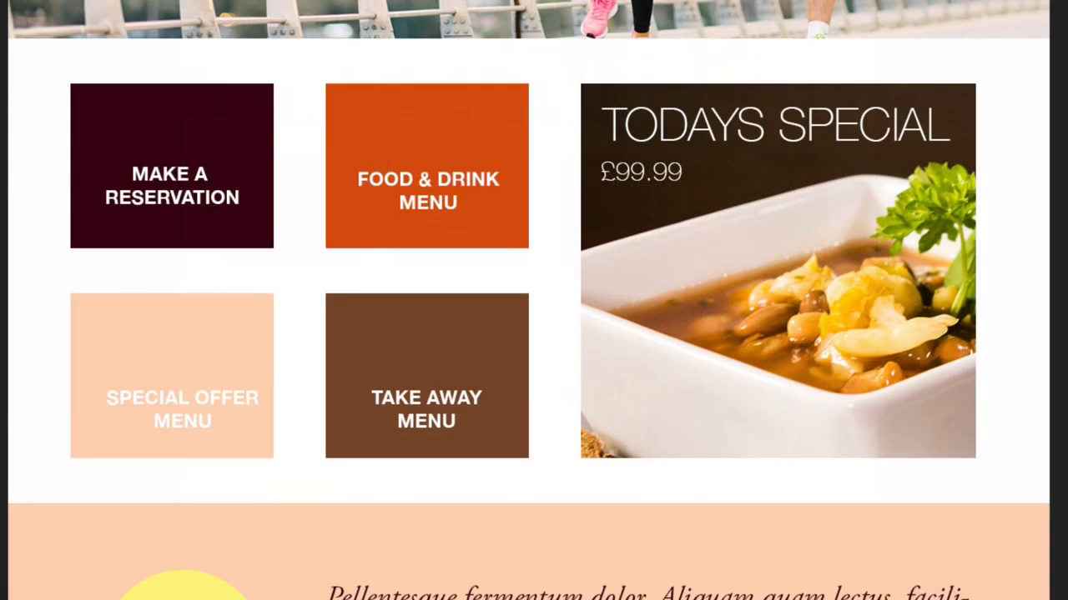
Step: Colour the £99.99 price with a golden yellow sampled from the soup photo, then deselect the layer
triple_click(641, 172)
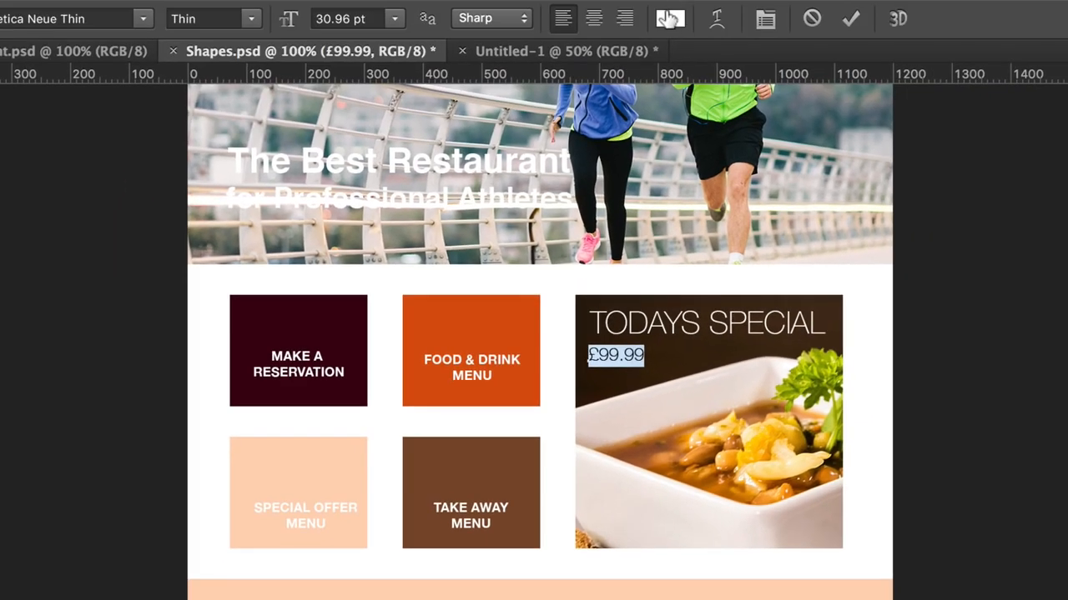
left_click(669, 20)
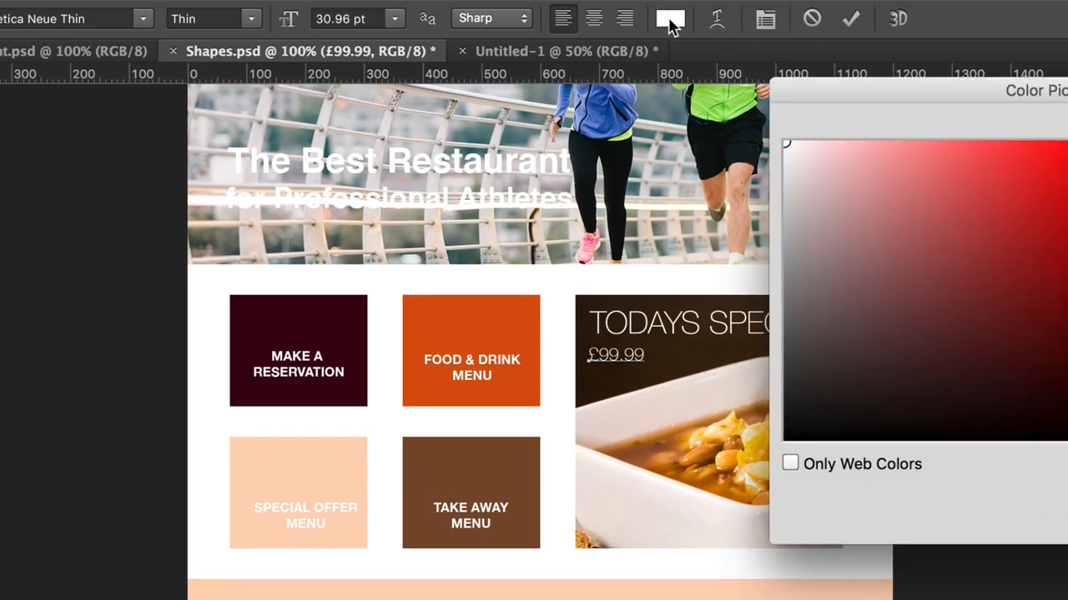
left_click(700, 448)
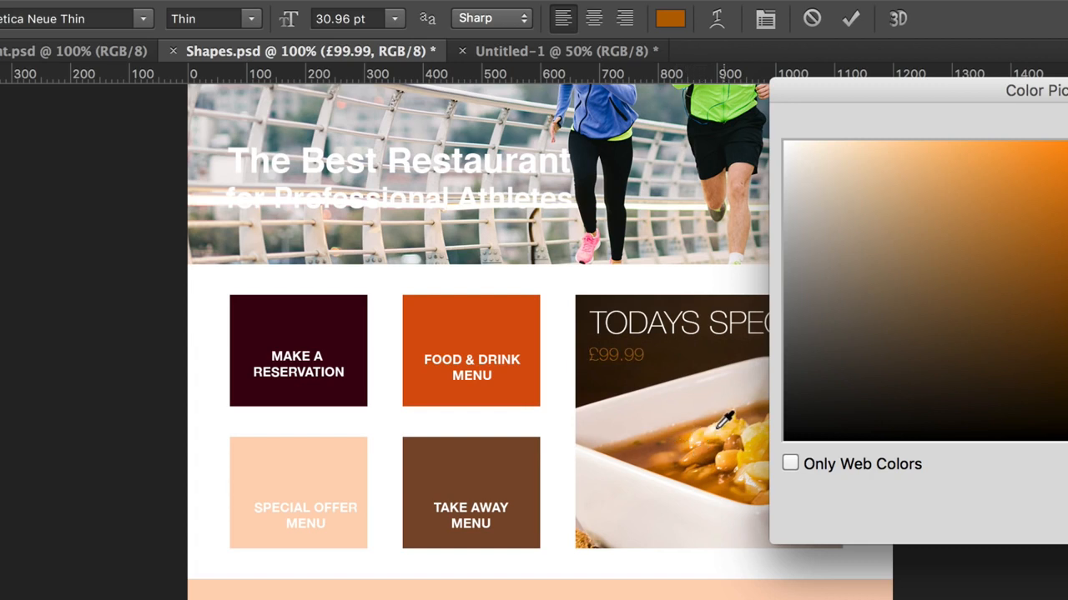
left_click(722, 421)
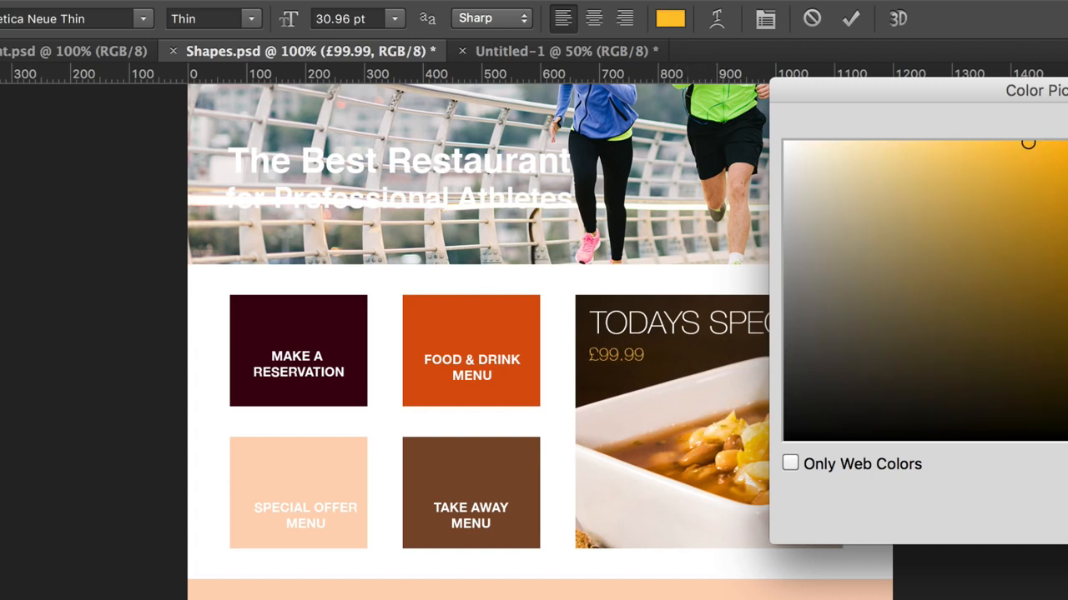
key("Return")
left_click(1, 84)
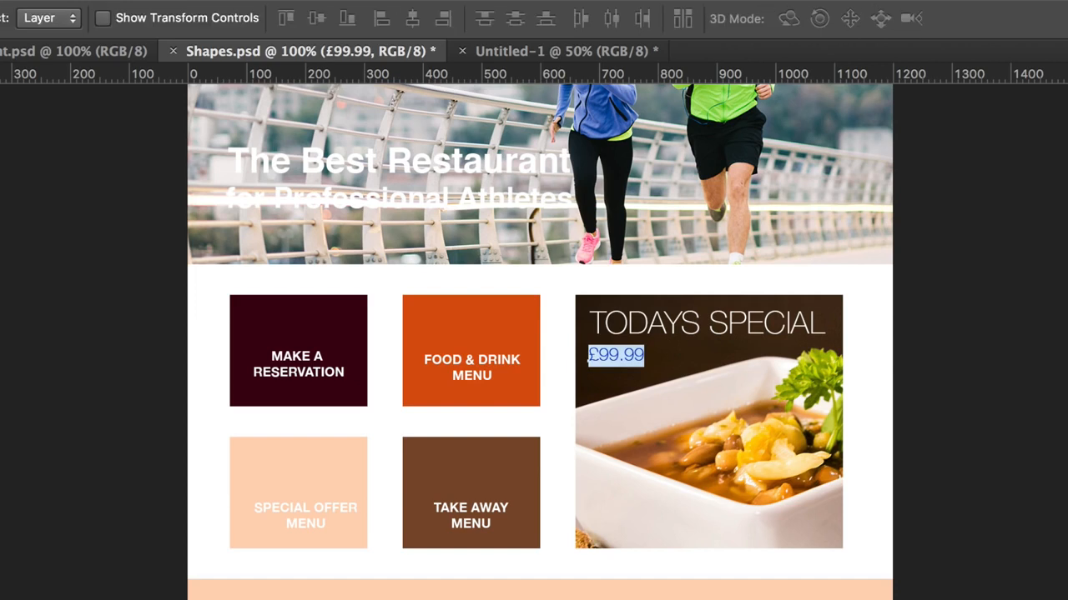
left_click(61, 142)
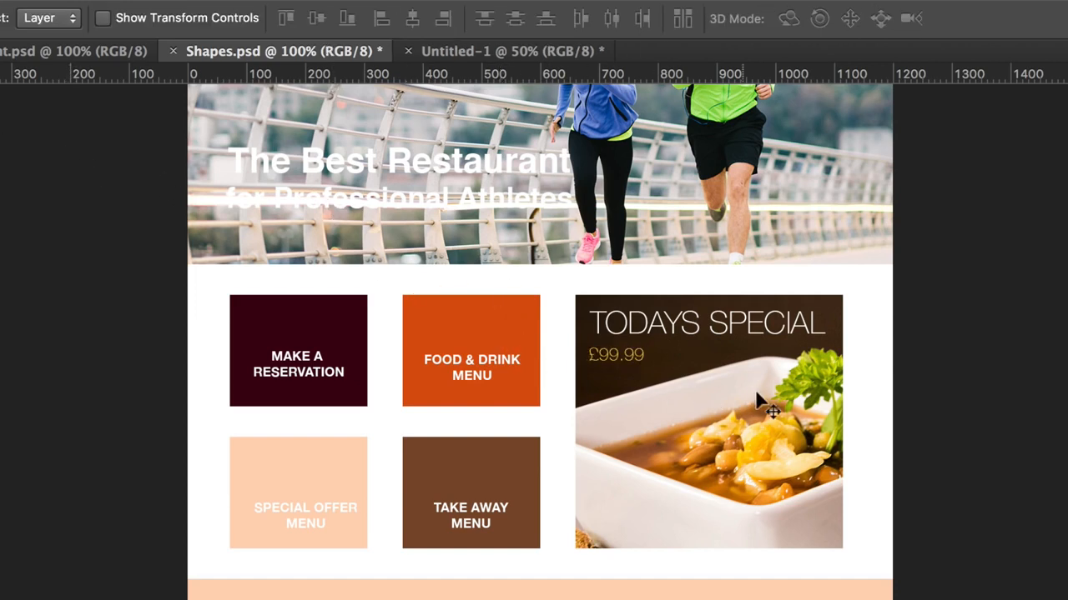
Step: Move the header's navigation menu text slightly upward and recolour it with a dark grey
scroll(761, 402, "up", 4)
scroll(761, 395, "up", 5)
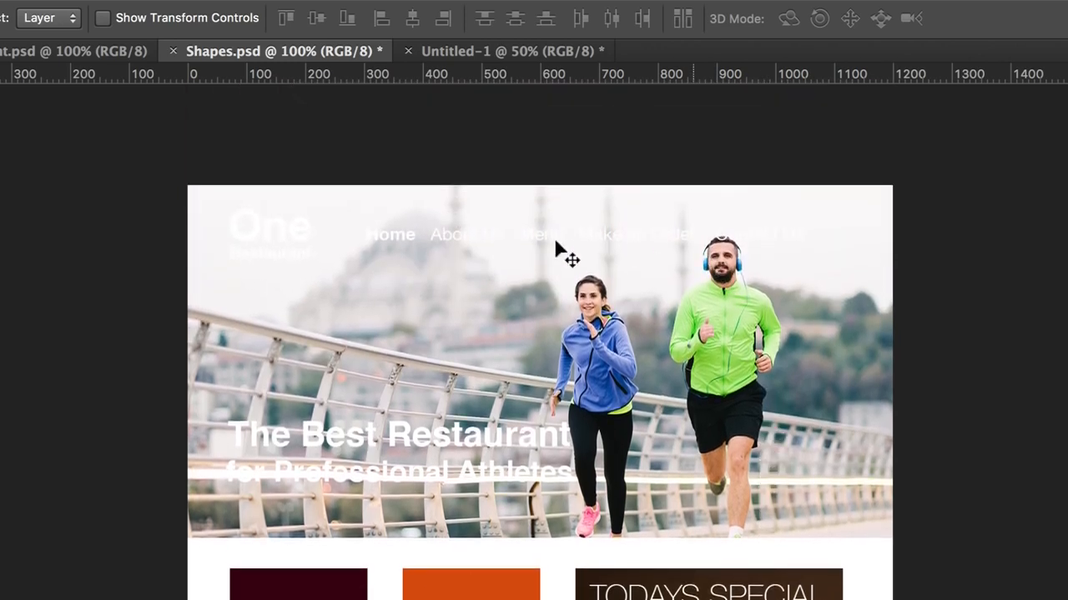
left_click_drag(542, 233, 526, 216)
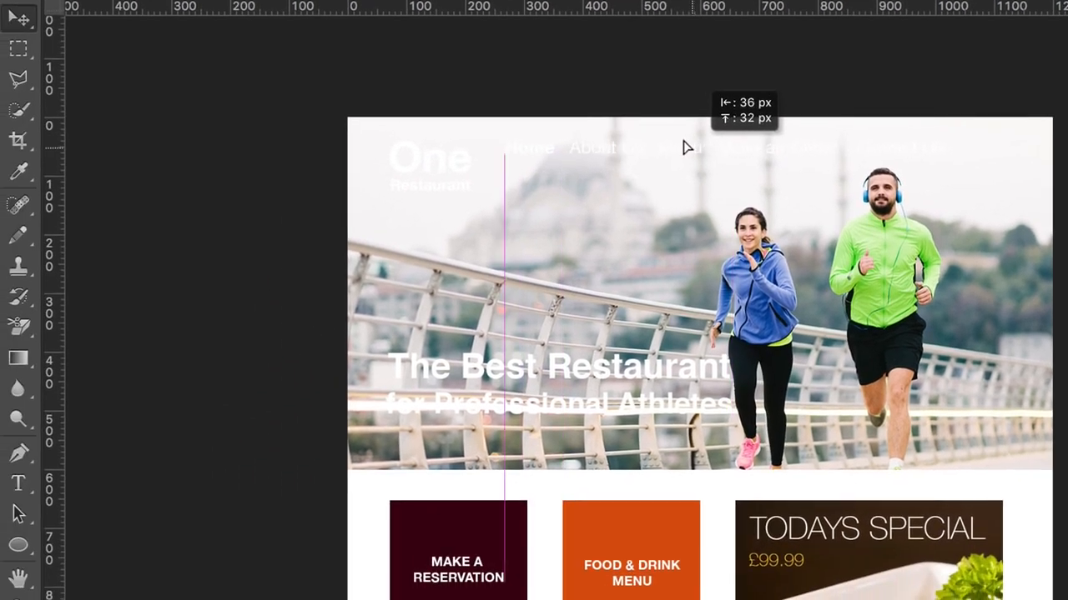
left_click_drag(683, 140, 683, 145)
double_click(857, 210)
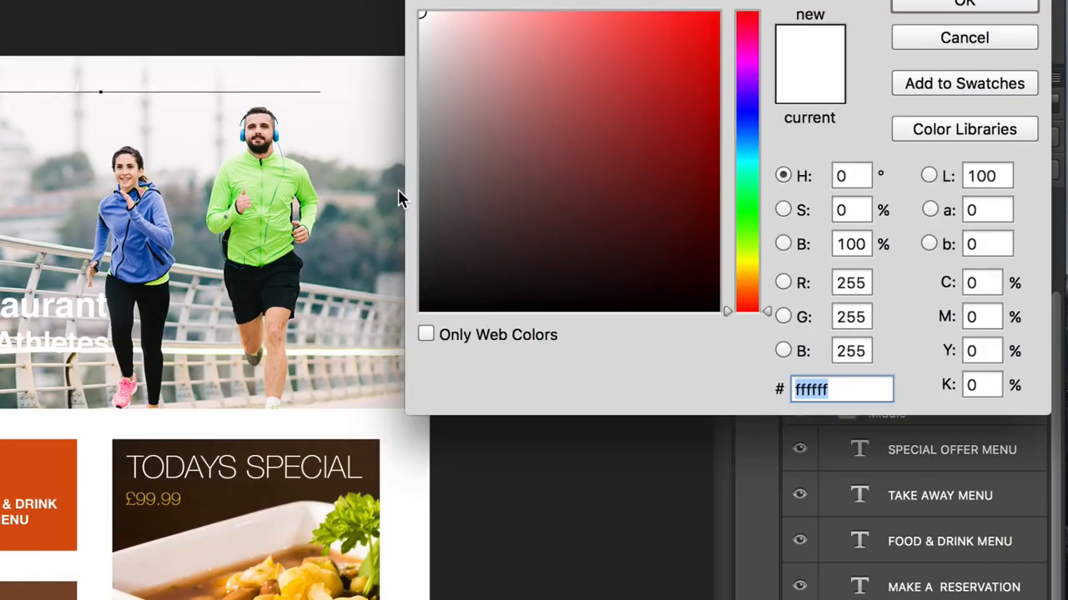
left_click(453, 223)
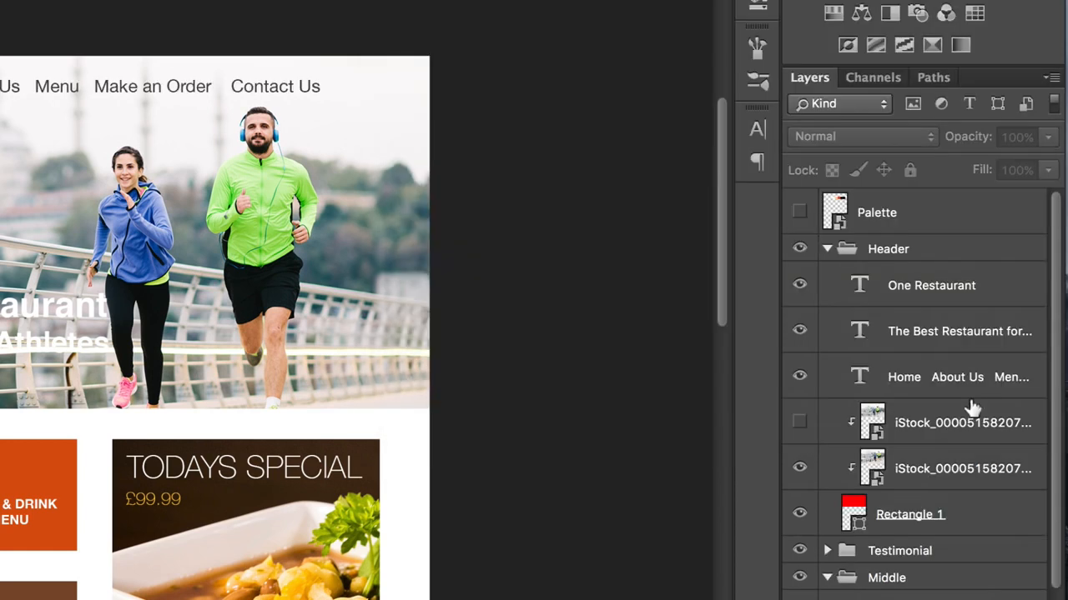
Step: Show the Palette layer and colour the navigation menu text with its dark maroon swatch, 3c020f
left_click(798, 212)
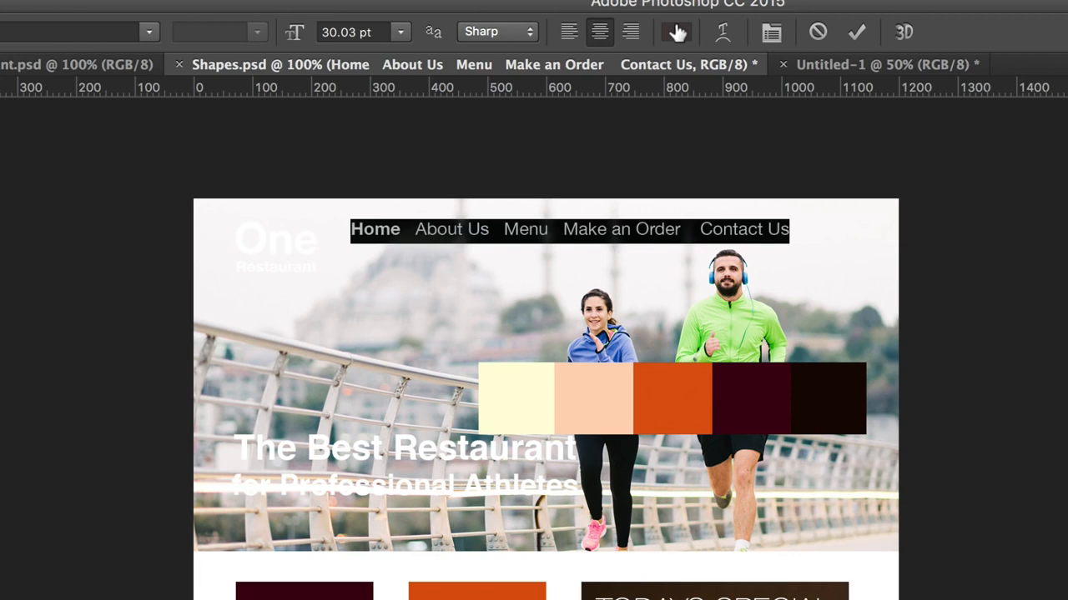
left_click(677, 32)
left_click(745, 391)
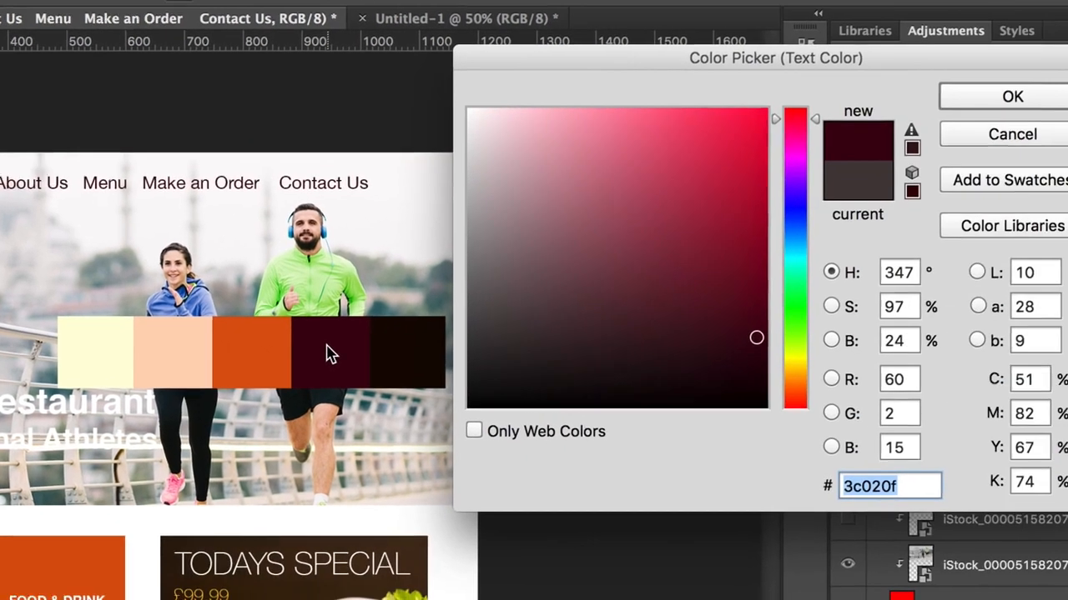
key("Return")
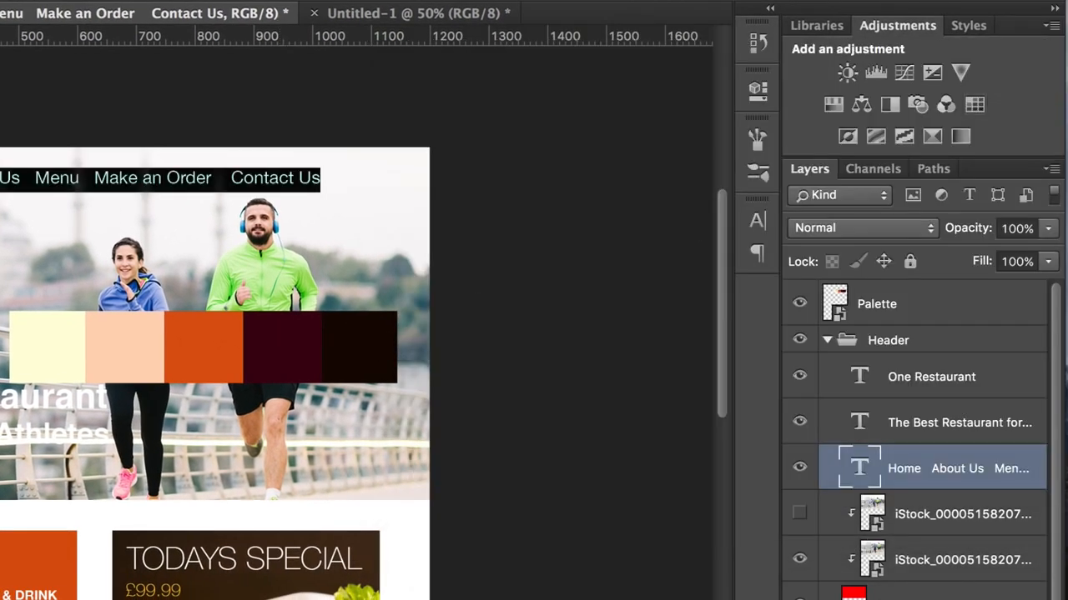
Step: Reduce the navigation menu text to 24.03 pt and position it level with the "One Restaurant" logo, closer to it
left_click(19, 108)
left_click(250, 183)
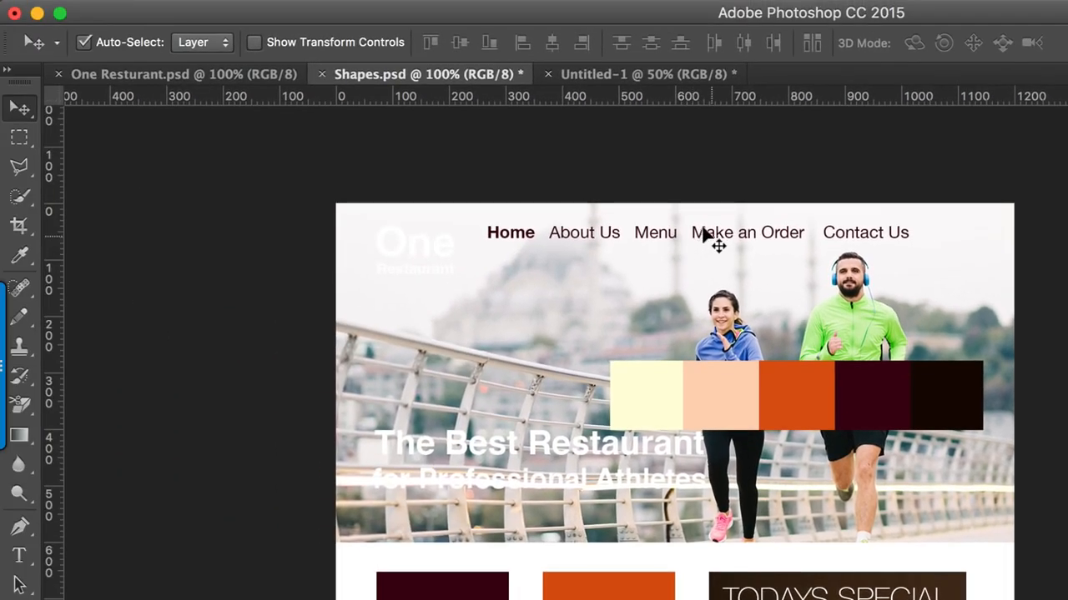
left_click_drag(707, 234, 712, 244)
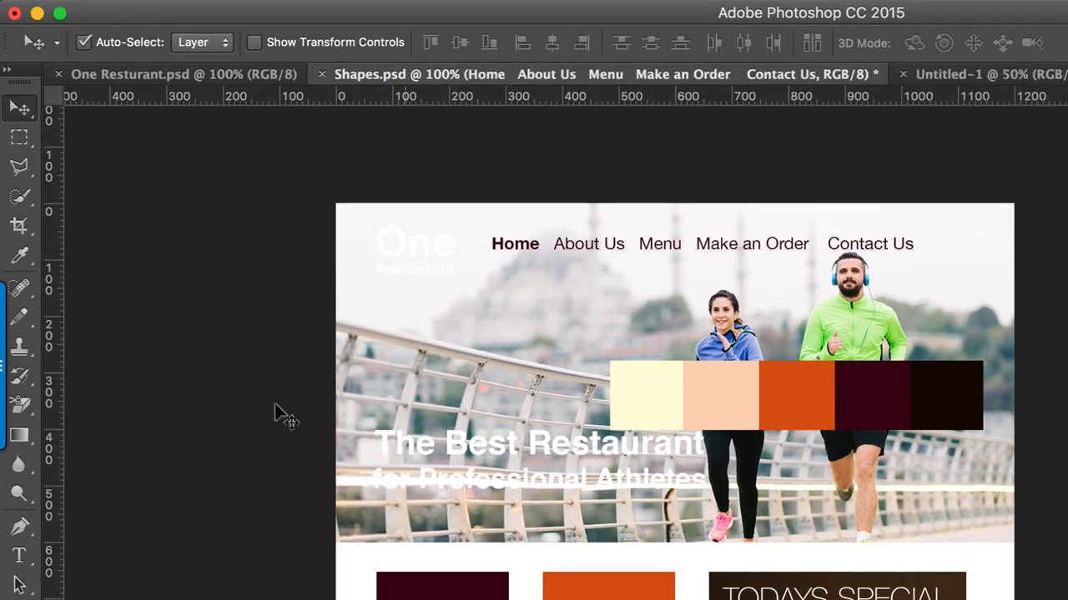
left_click(19, 555)
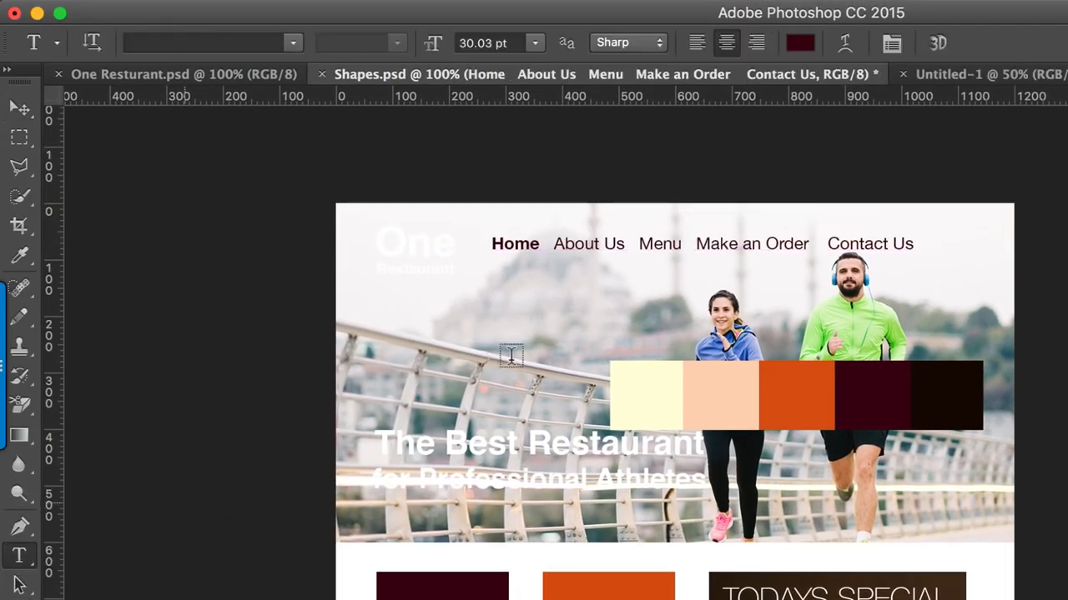
triple_click(745, 242)
left_click_drag(432, 43, 419, 42)
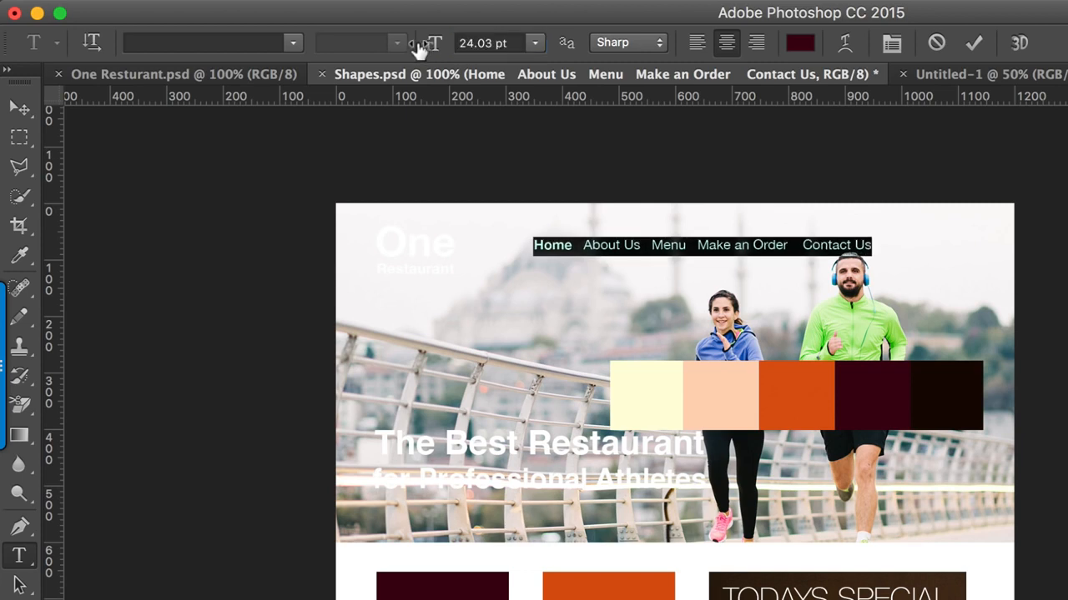
left_click(19, 108)
left_click_drag(671, 242, 633, 240)
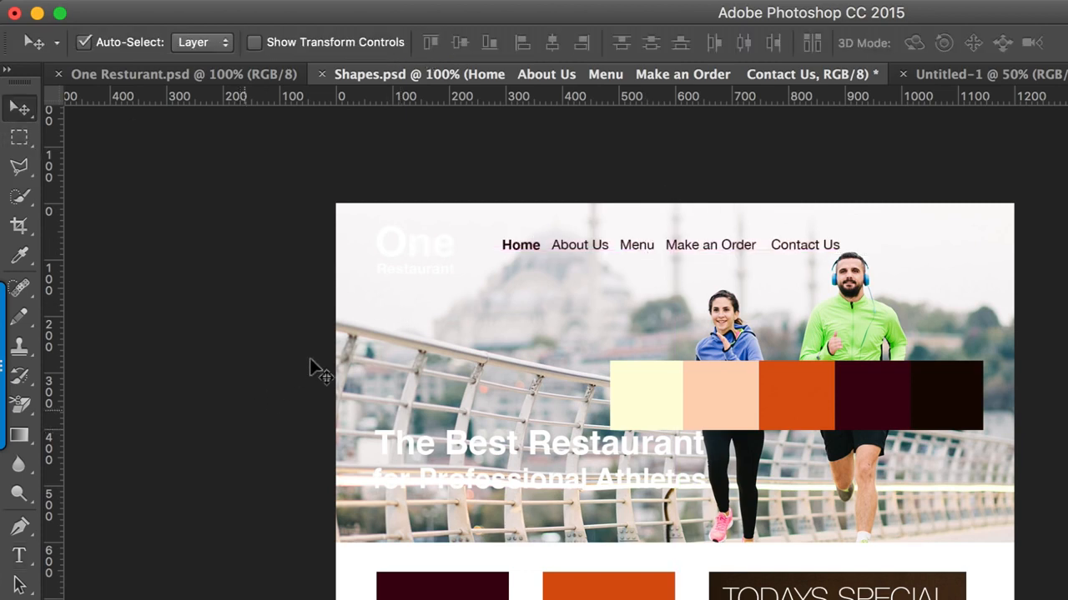
Step: Draw a rectangle about 182 px wide over the "One Restaurant" logo, extending past the page's upper edge
left_click(406, 238)
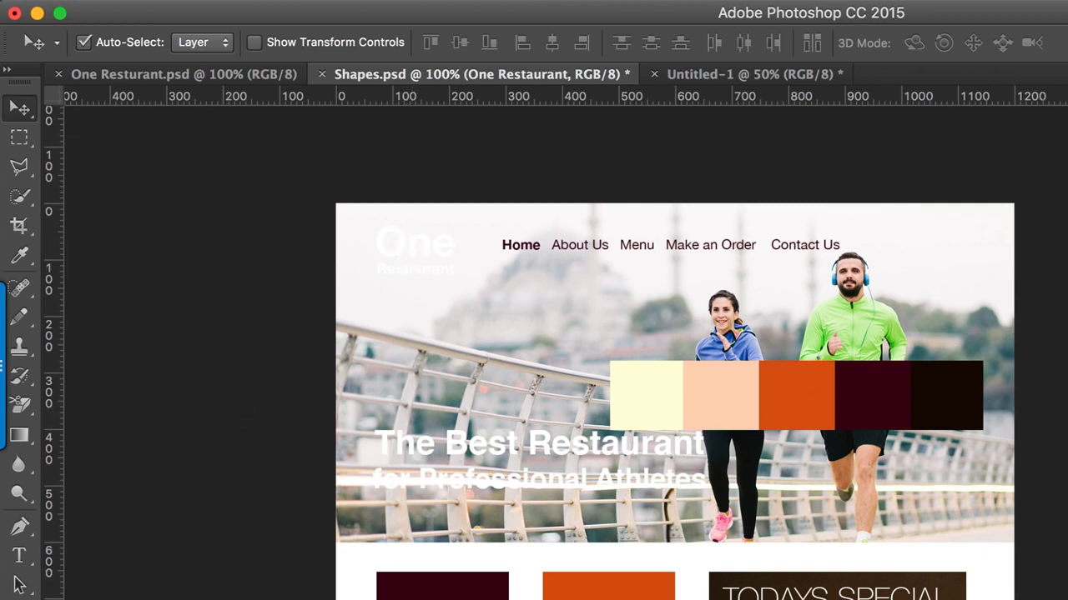
left_click(27, 571)
left_click_drag(26, 439, 111, 428)
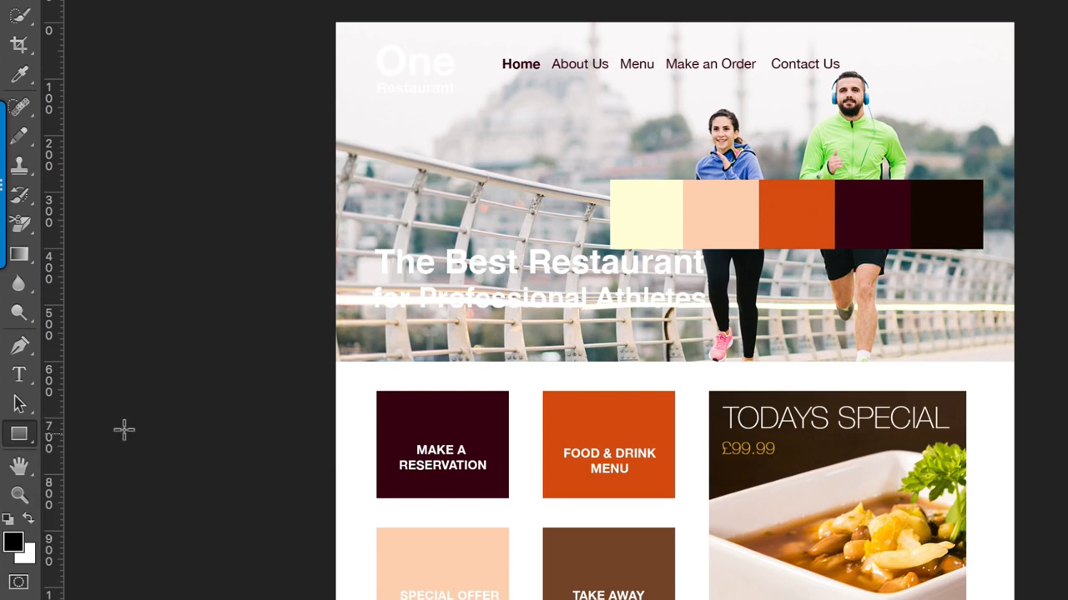
left_click_drag(367, 3, 467, 134)
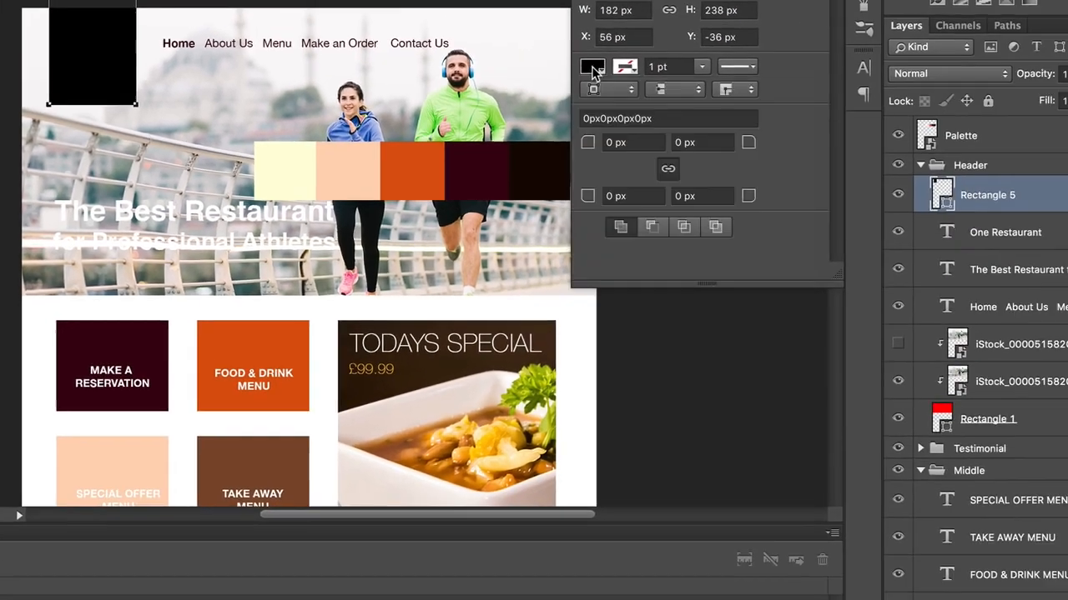
Step: Fill the logo rectangle with the orange swatch da550e sampled from the palette
left_click(917, 190)
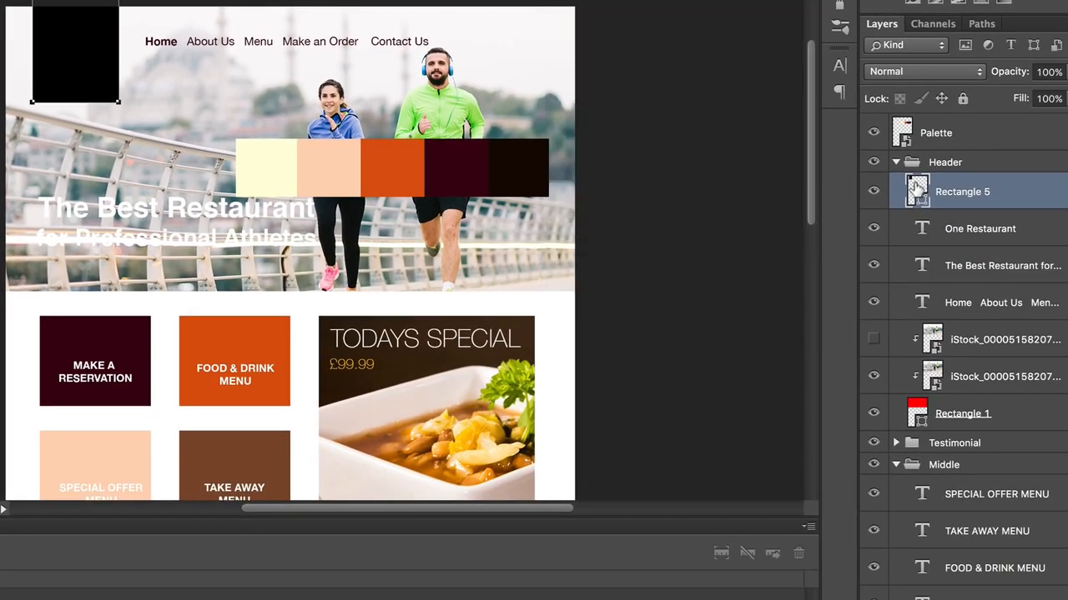
double_click(917, 190)
left_click(407, 163)
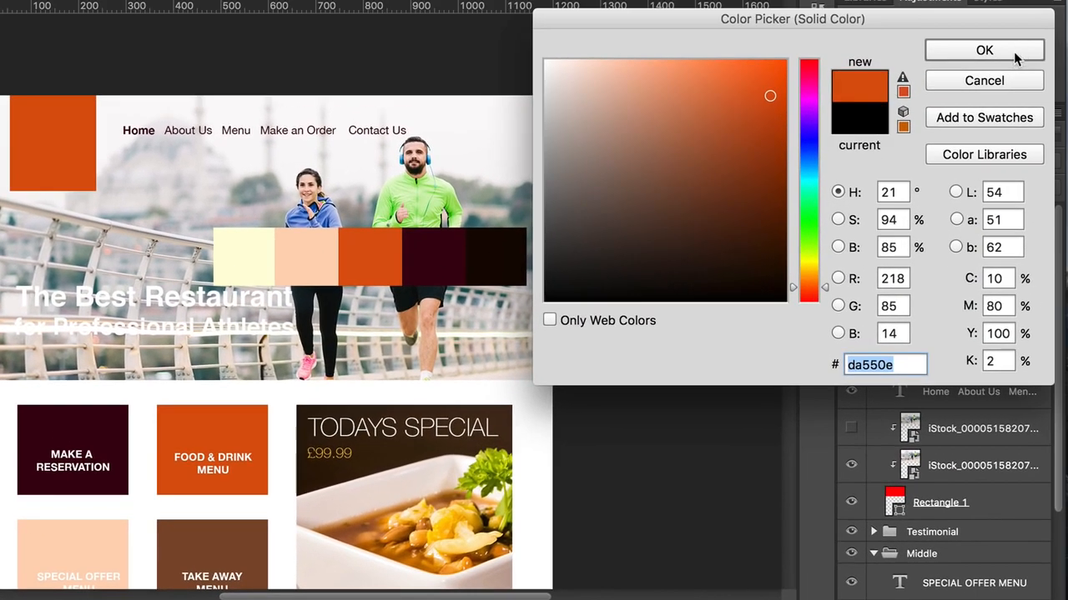
left_click(1011, 52)
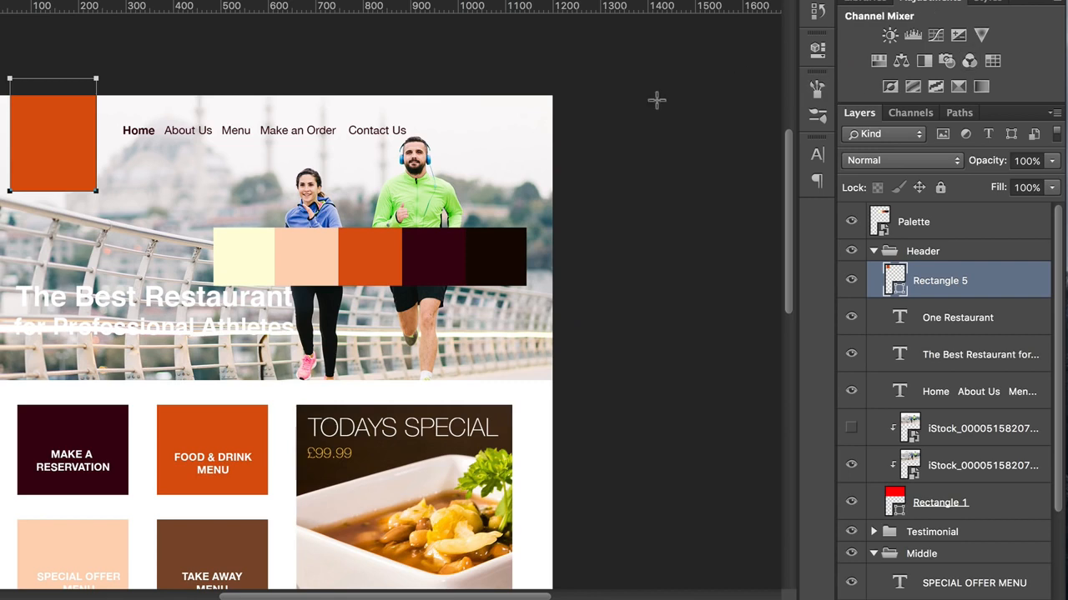
Step: Bring the "One Restaurant" text layer above the orange rectangle and move the logo text lower inside it
key("v")
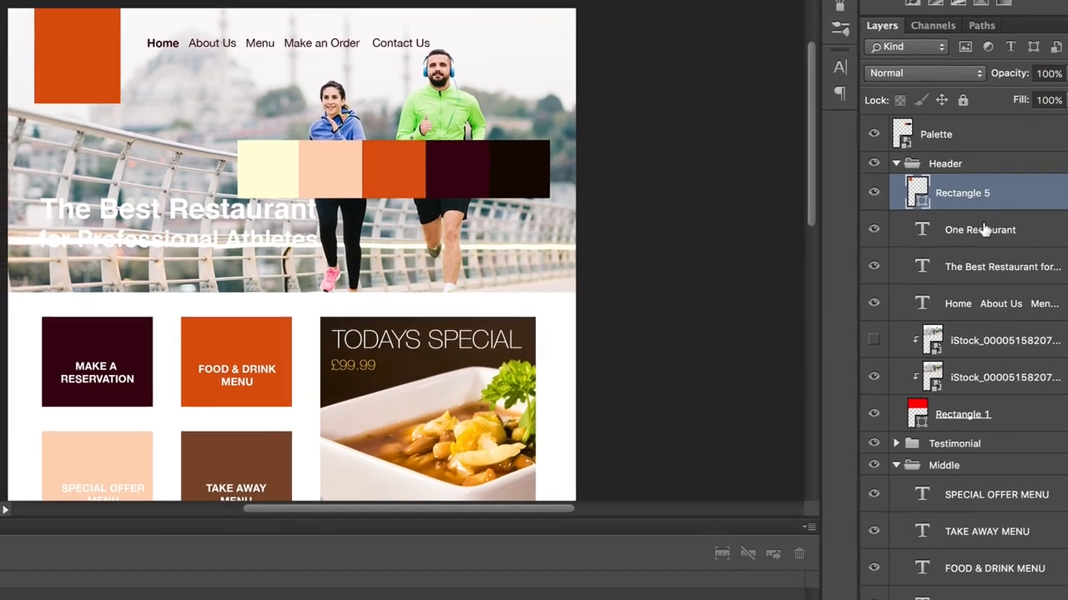
left_click(962, 318)
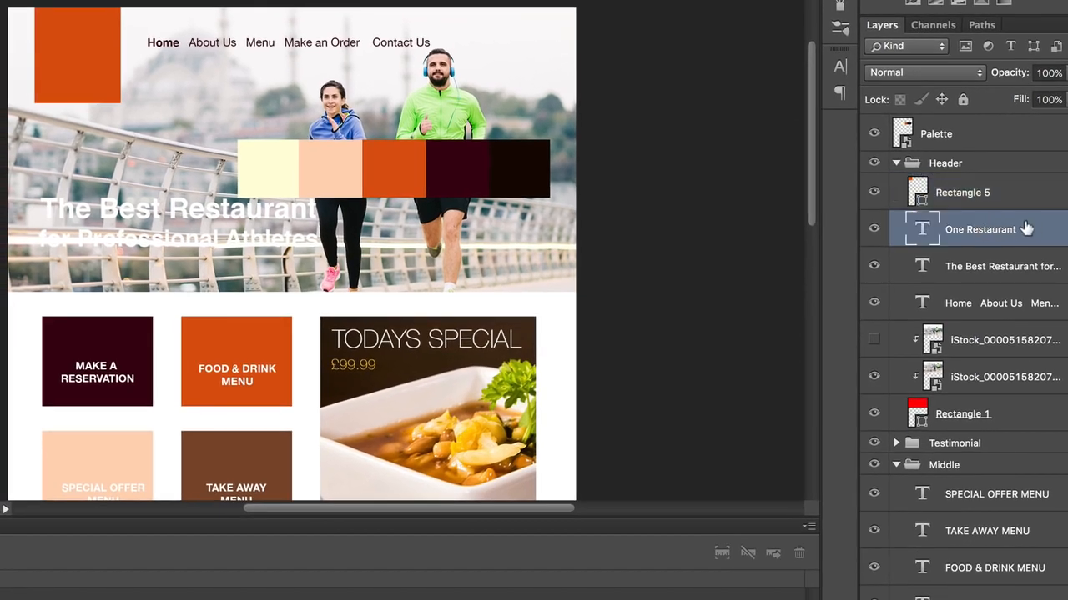
left_click_drag(1025, 228, 1029, 176)
left_click_drag(94, 51, 96, 68)
Step: Hide the Palette layer and move the "The Best Restaurant for Professional Athletes" headline lower on the header photo
left_click(457, 173)
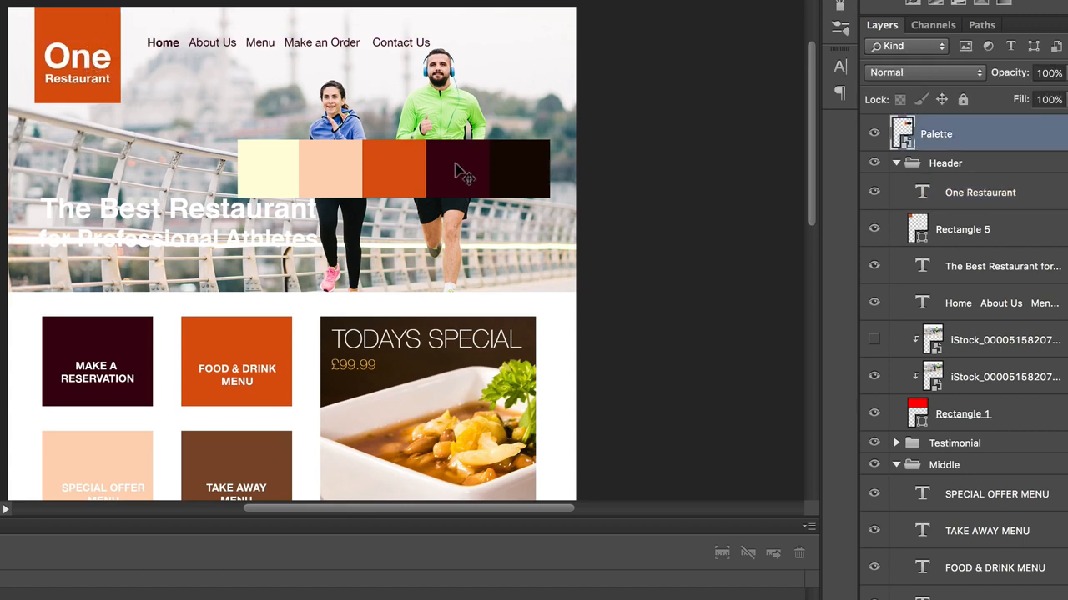
left_click(874, 134)
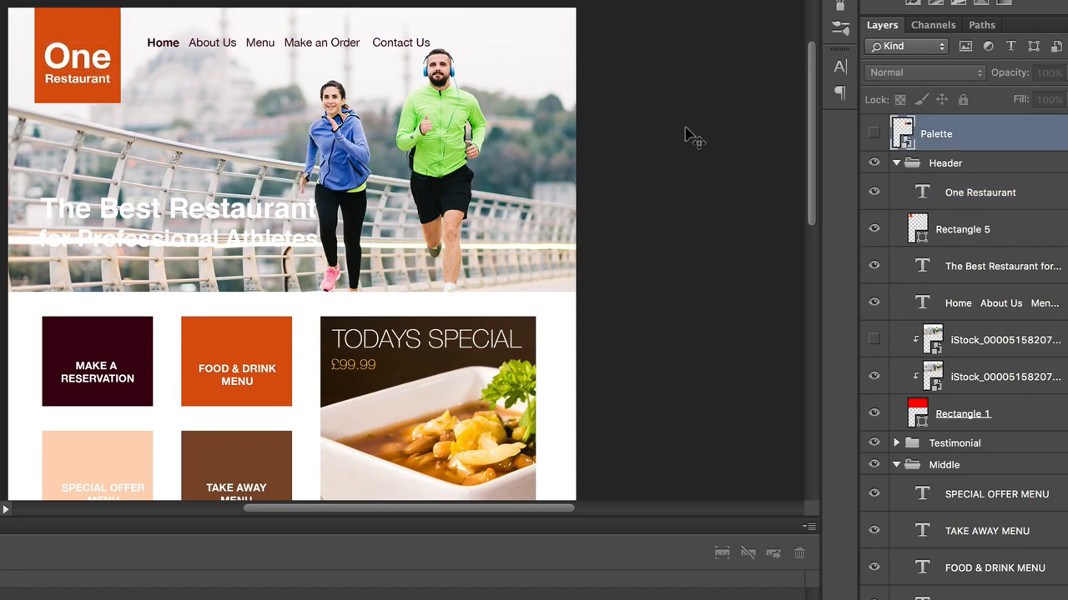
left_click_drag(246, 210, 240, 232)
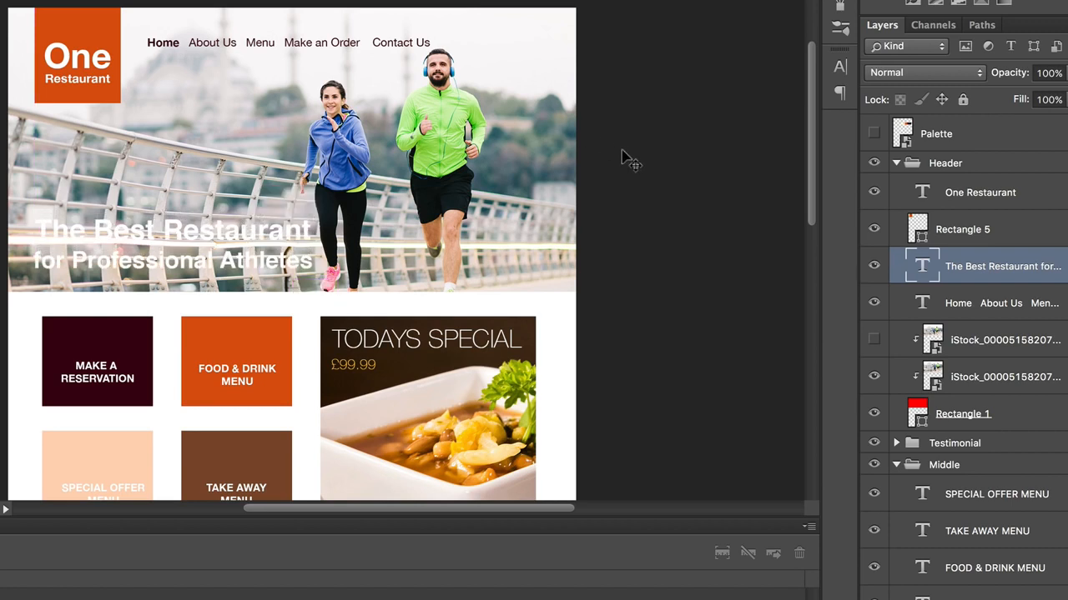
Step: Place the glasses-11937_1280 photo directly above the orange "FOOD & DRINK MENU" tile's rectangle
scroll(724, 295, "down", 5)
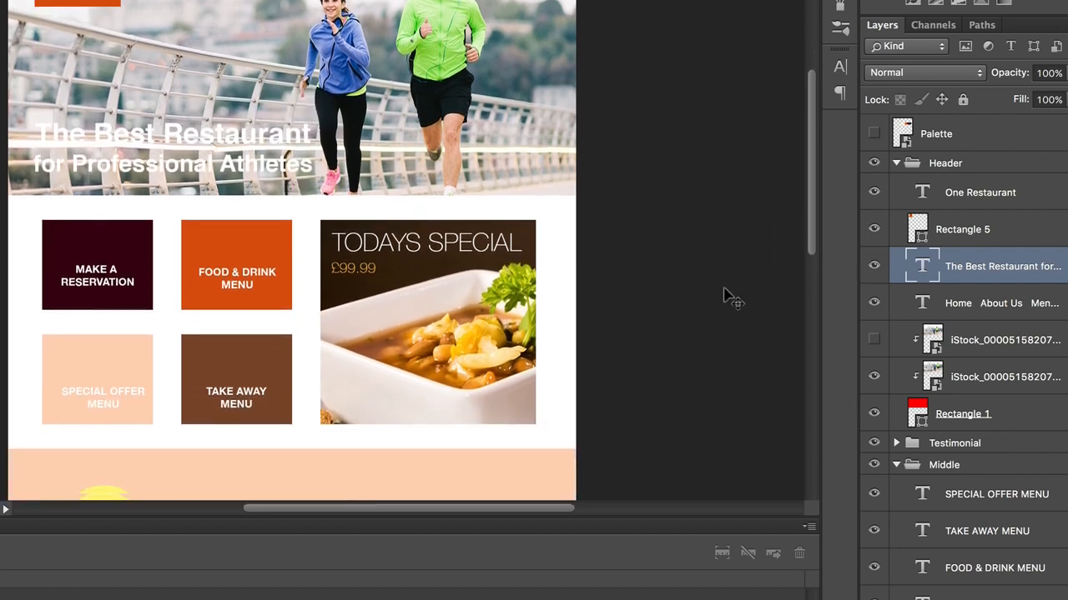
scroll(723, 295, "down", 5)
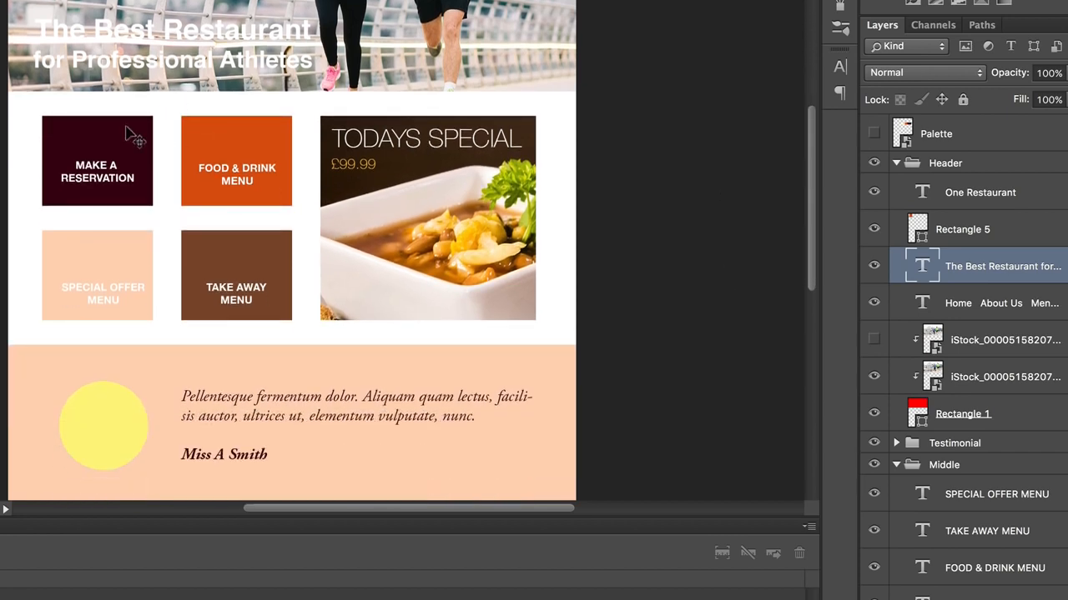
left_click(225, 134)
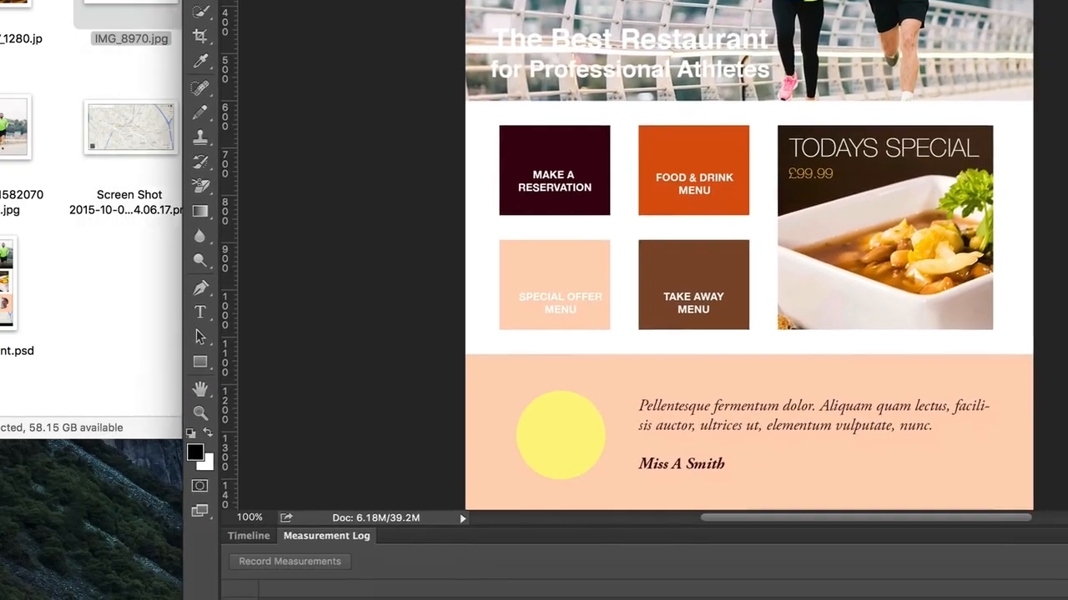
left_click_drag(634, 10, 570, 0)
left_click_drag(21, 25, 633, 146)
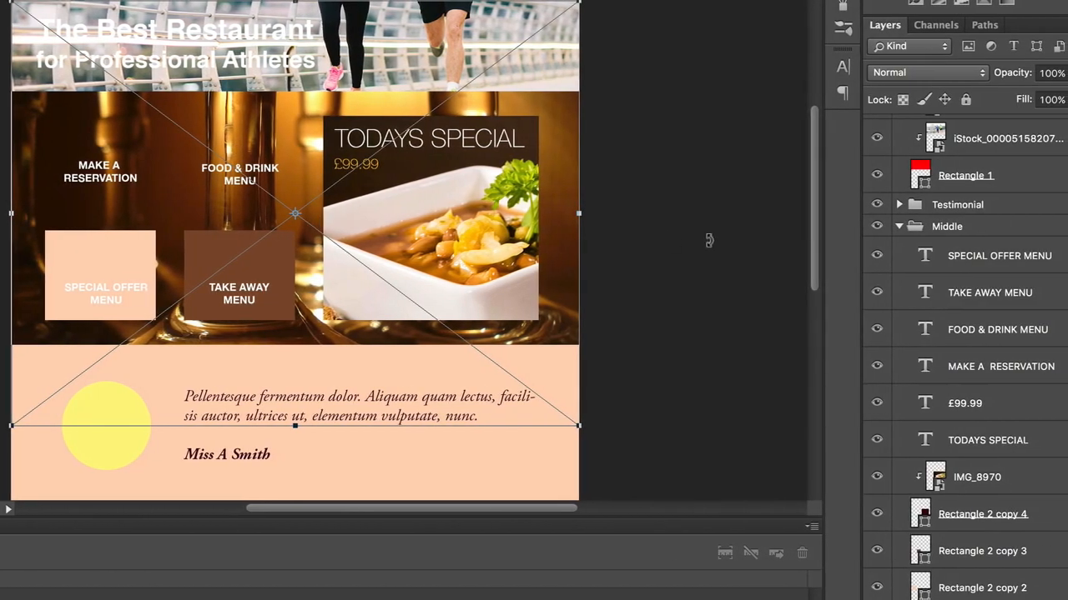
key("Return")
Step: Clip the glasses photo to the "FOOD & DRINK MENU" tile and scale it down so the glasses show inside
scroll(1051, 493, "down", 5)
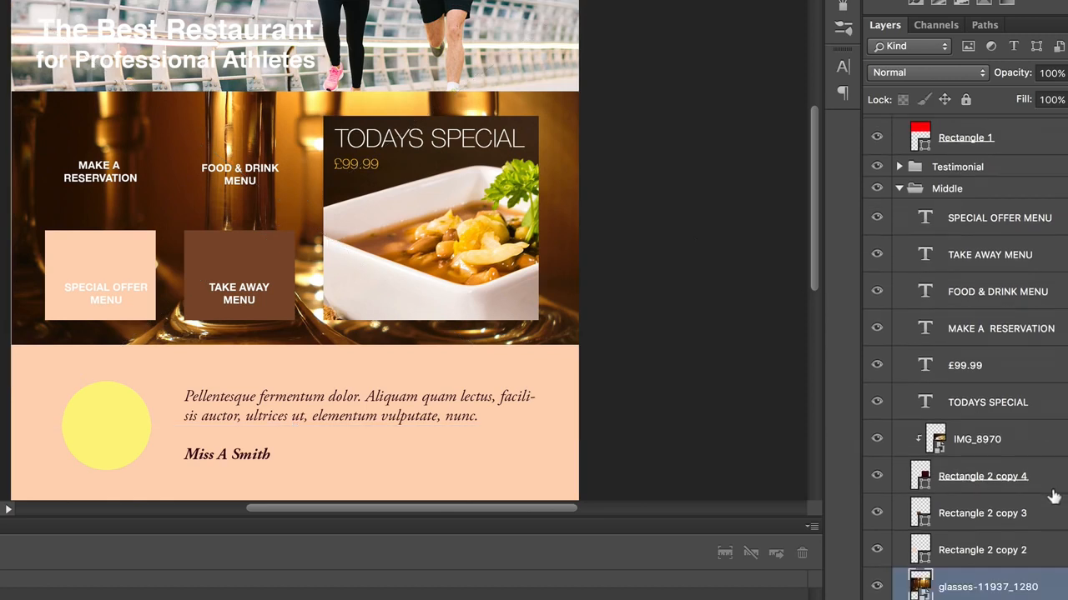
left_click_drag(1045, 498, 988, 521)
left_click(988, 521, "alt")
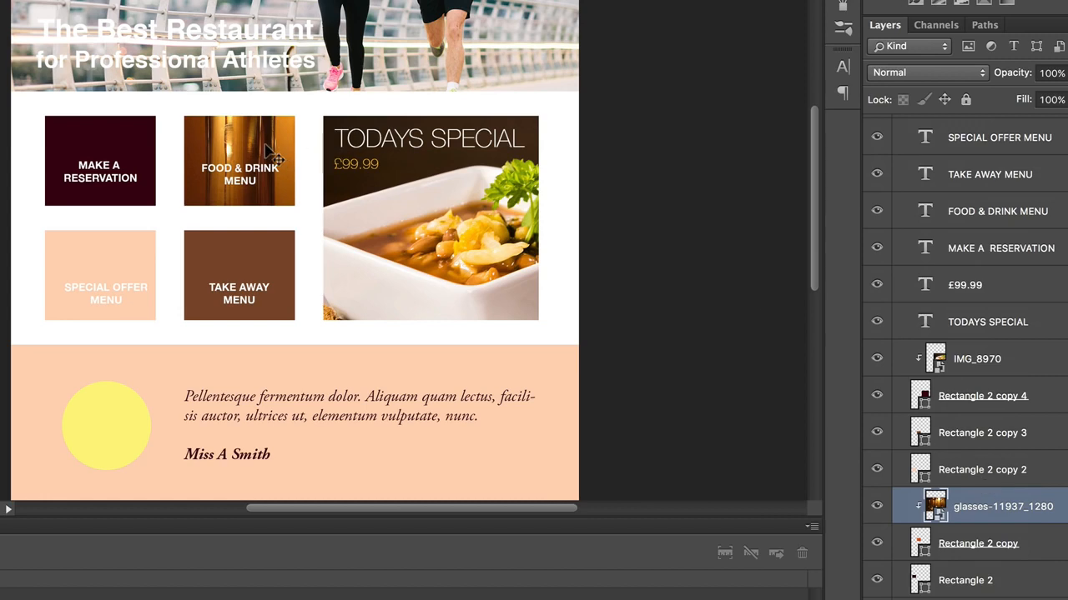
key("ctrl+t")
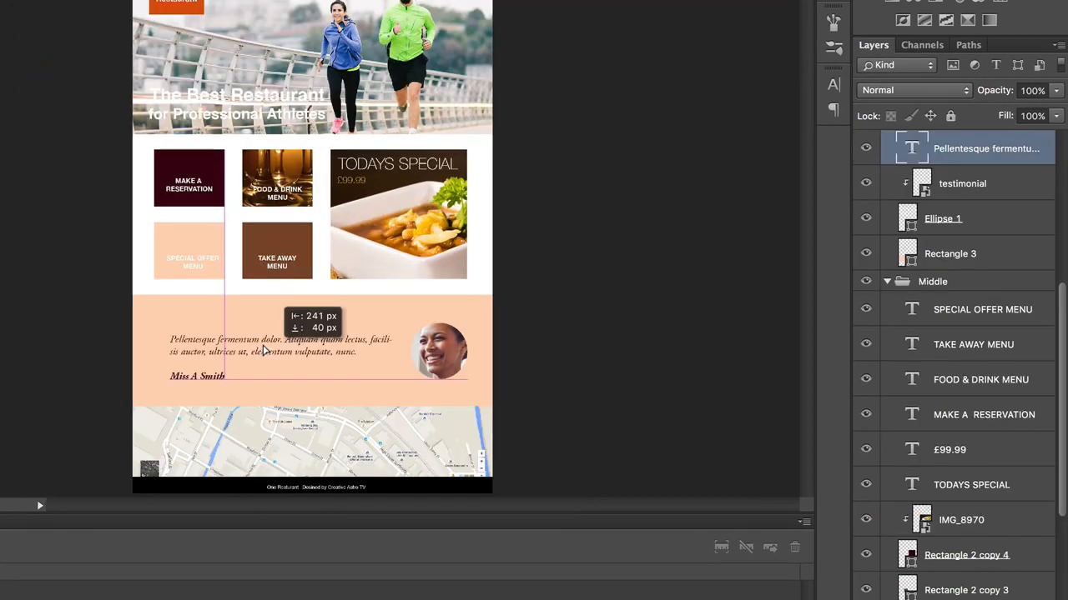
Step: Position the testimonial quote beside the round portrait and move the header headline slightly lower
left_click_drag(264, 351, 260, 350)
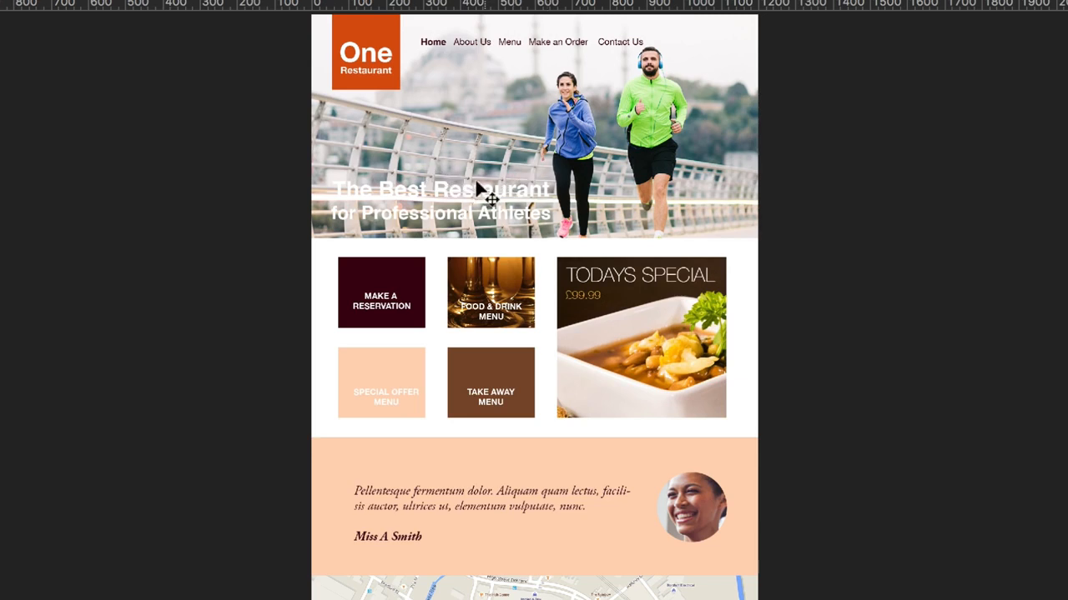
left_click_drag(478, 191, 478, 195)
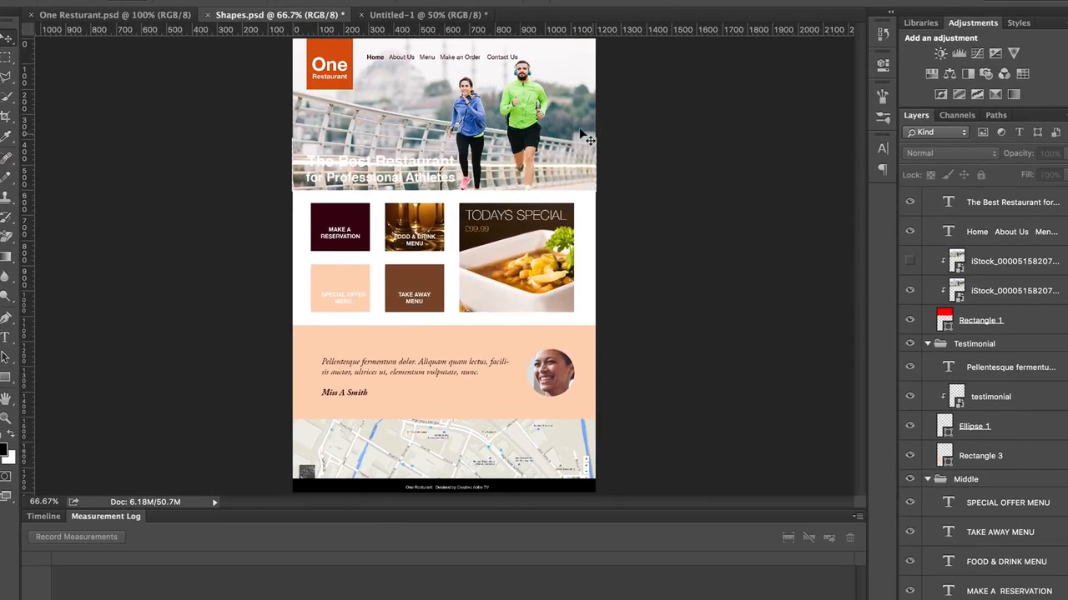
Step: Add a new clipped layer above the runners photo and marquee-select the header's lower third across the full page width
left_click(840, 210)
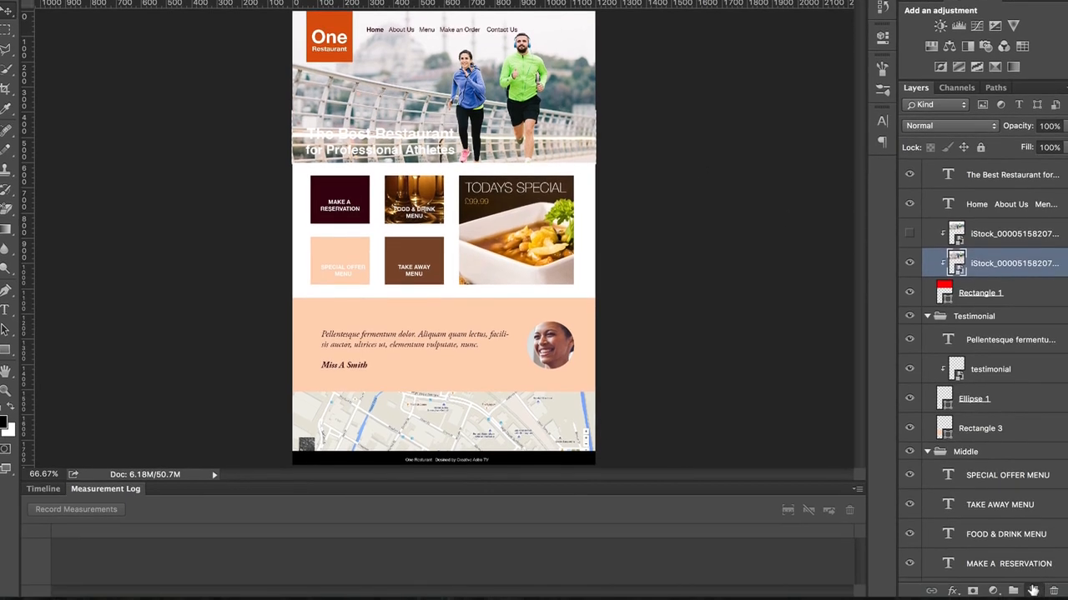
left_click(1032, 590)
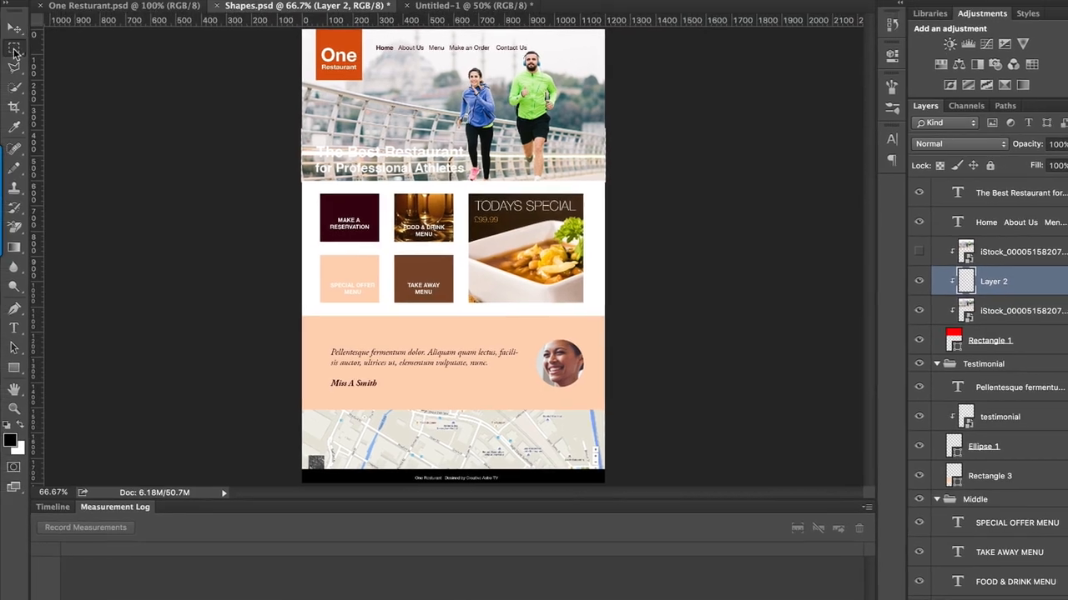
left_click_drag(606, 183, 282, 127)
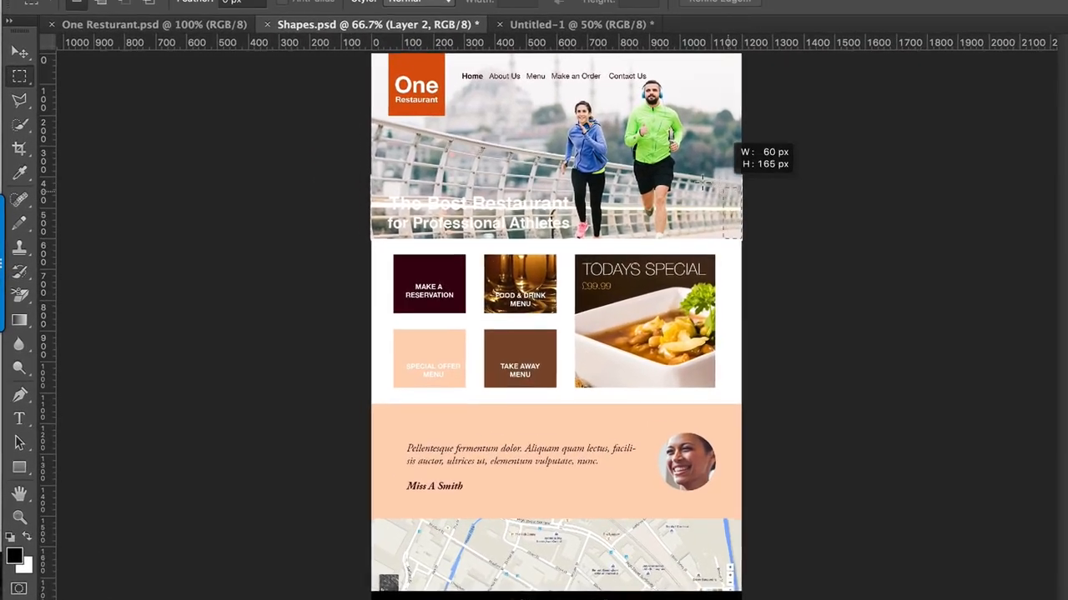
left_click_drag(357, 175, 354, 175)
Step: Fill the selected lower third of the header with a black-to-transparent linear gradient rising from its bottom edge, and clear the selection
mouse_move(45, 332)
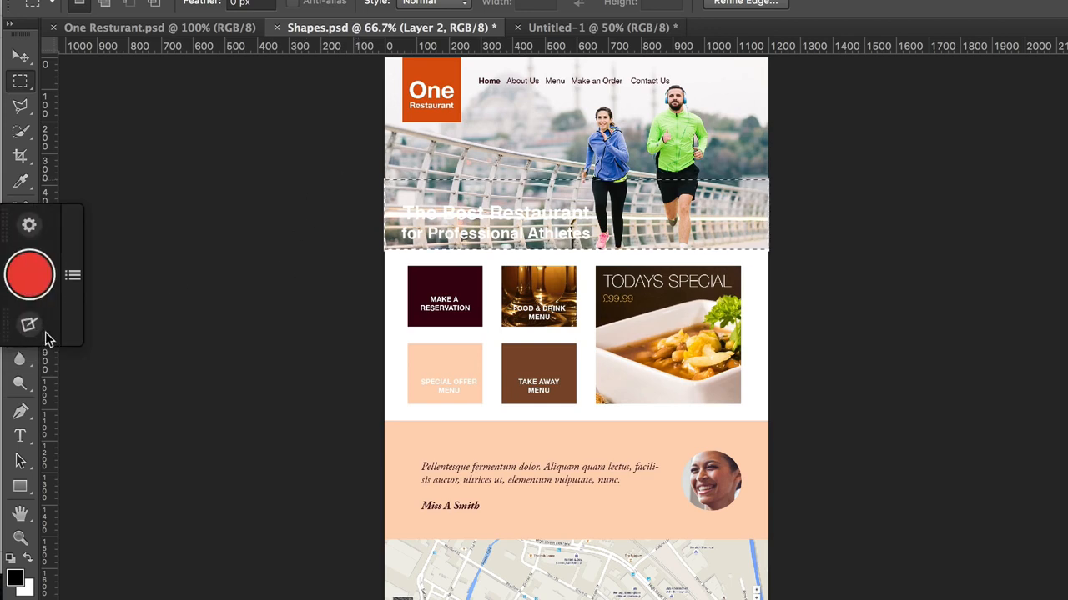
left_click(20, 335)
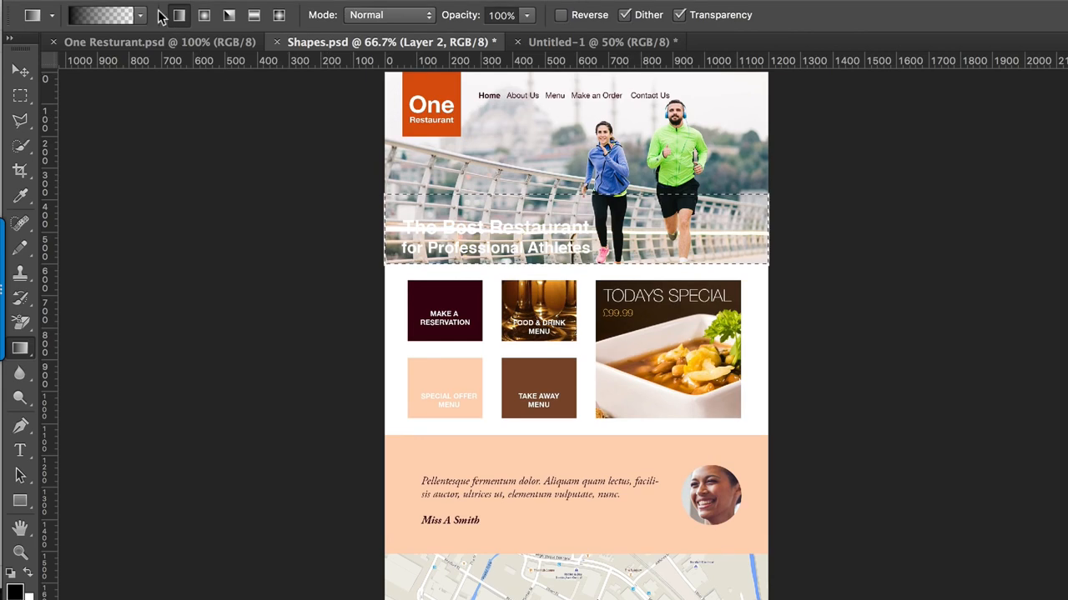
left_click(133, 2)
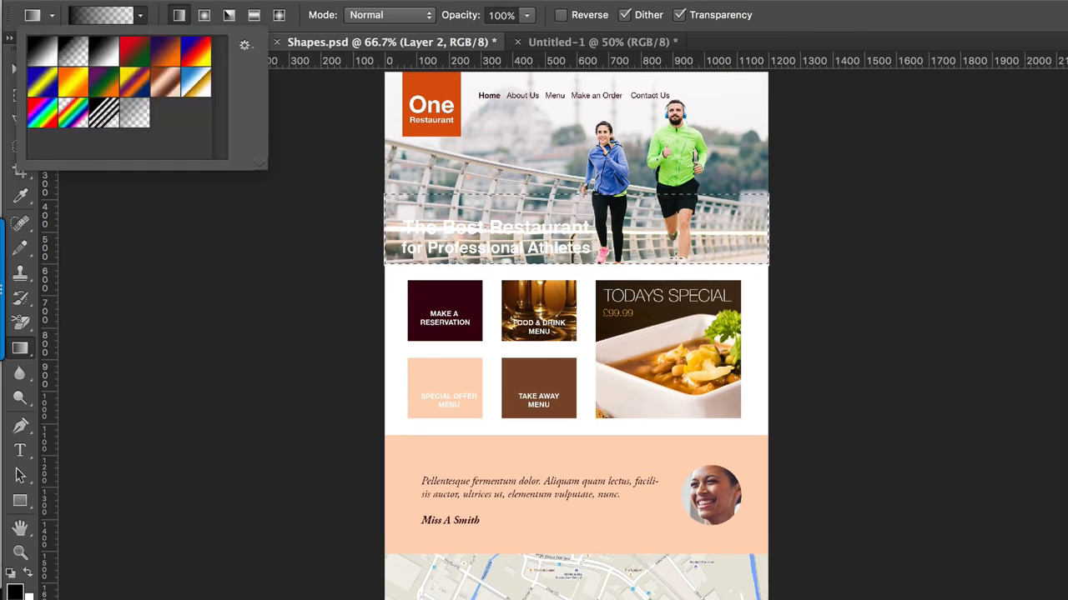
left_click(679, 264)
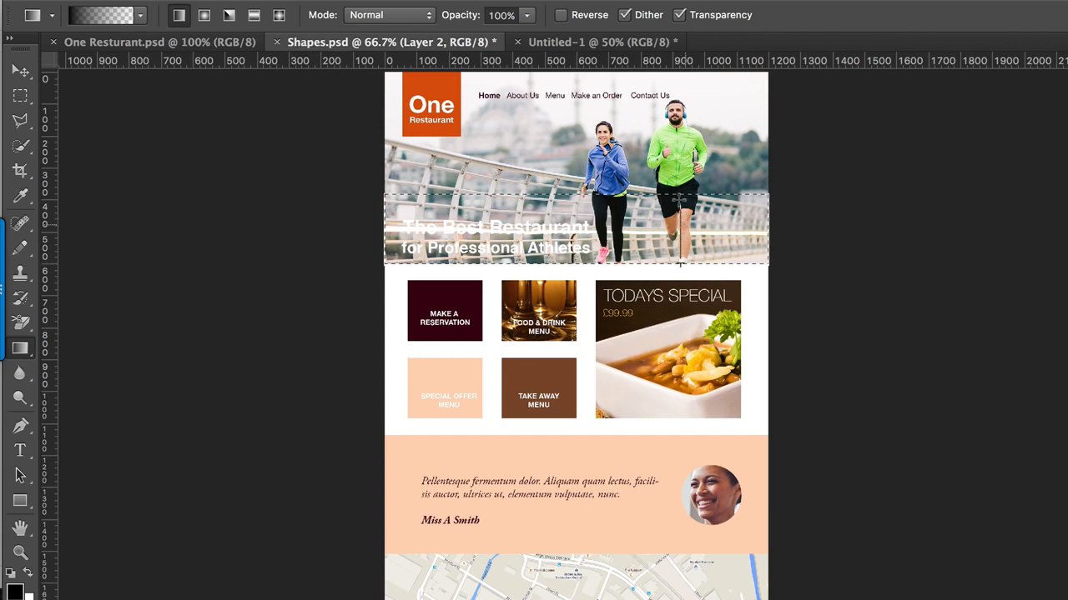
left_click_drag(679, 191, 677, 194)
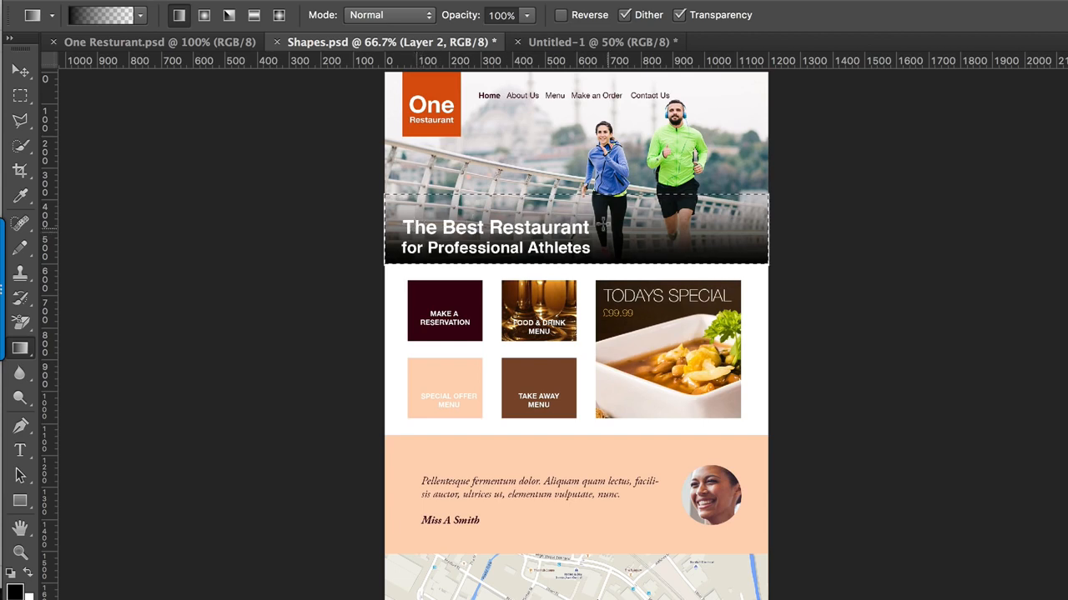
key("super+d")
key("v")
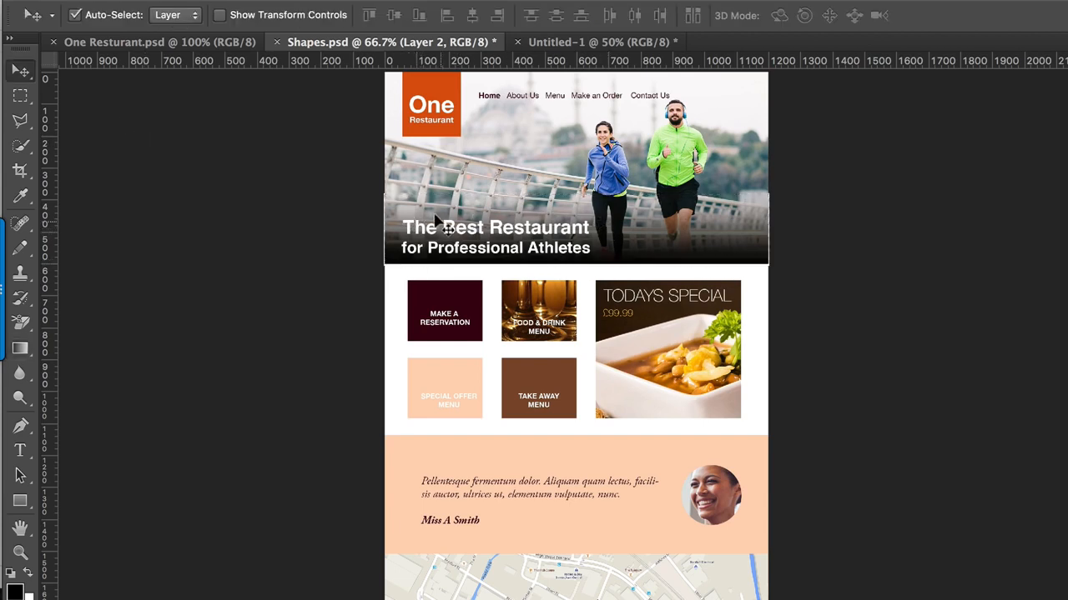
Step: Remove "Best" from the header headline and enlarge "The Restaurant" to about 81 pt so it matches the width of the line below
left_click(22, 450)
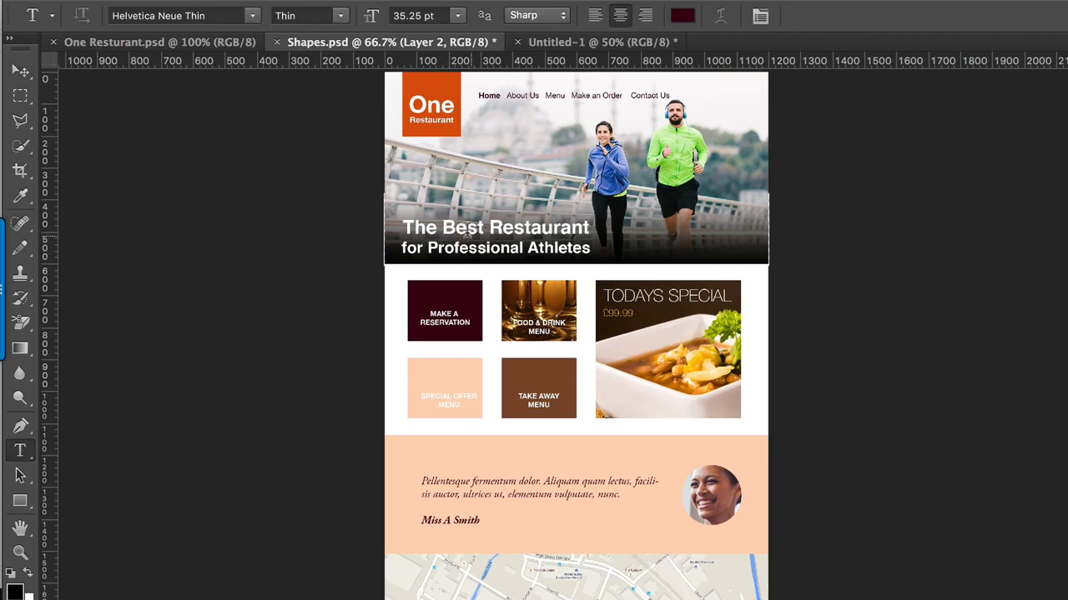
left_click_drag(484, 221, 438, 215)
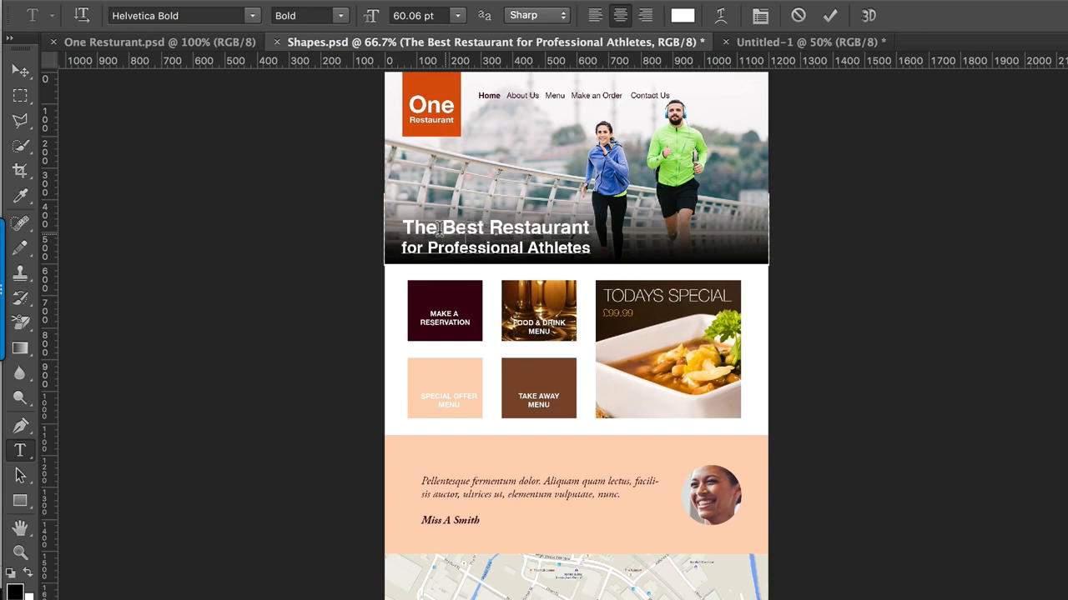
key("BackSpace")
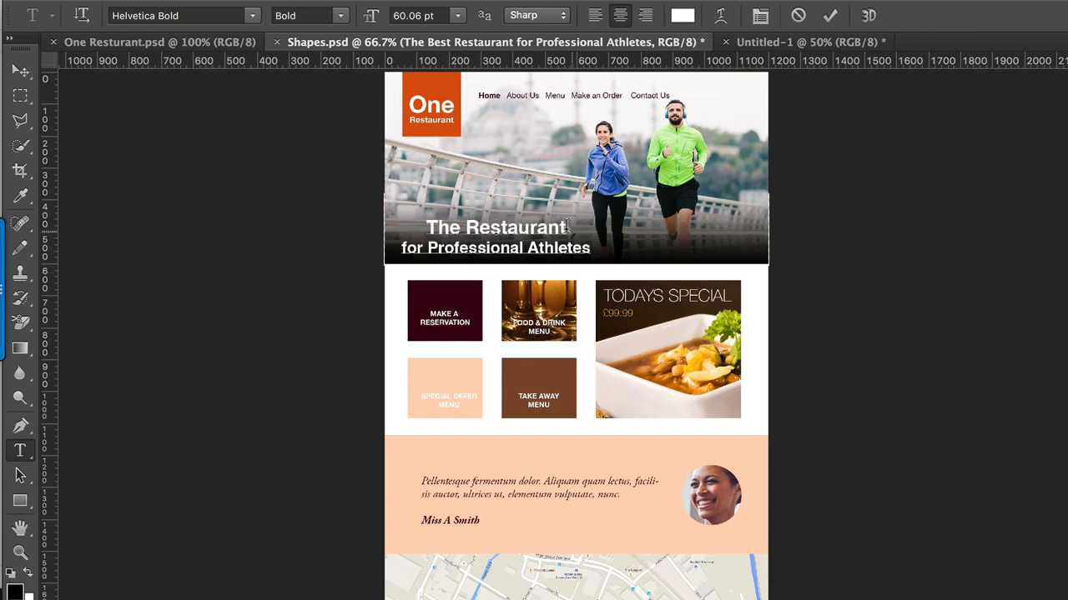
left_click_drag(569, 229, 416, 213)
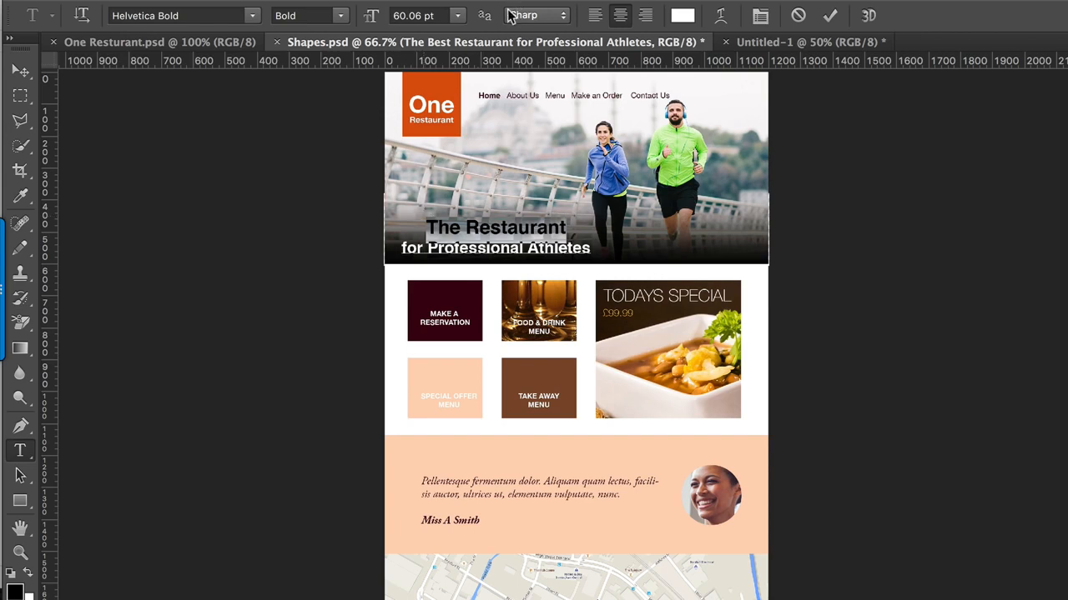
left_click_drag(371, 15, 390, 15)
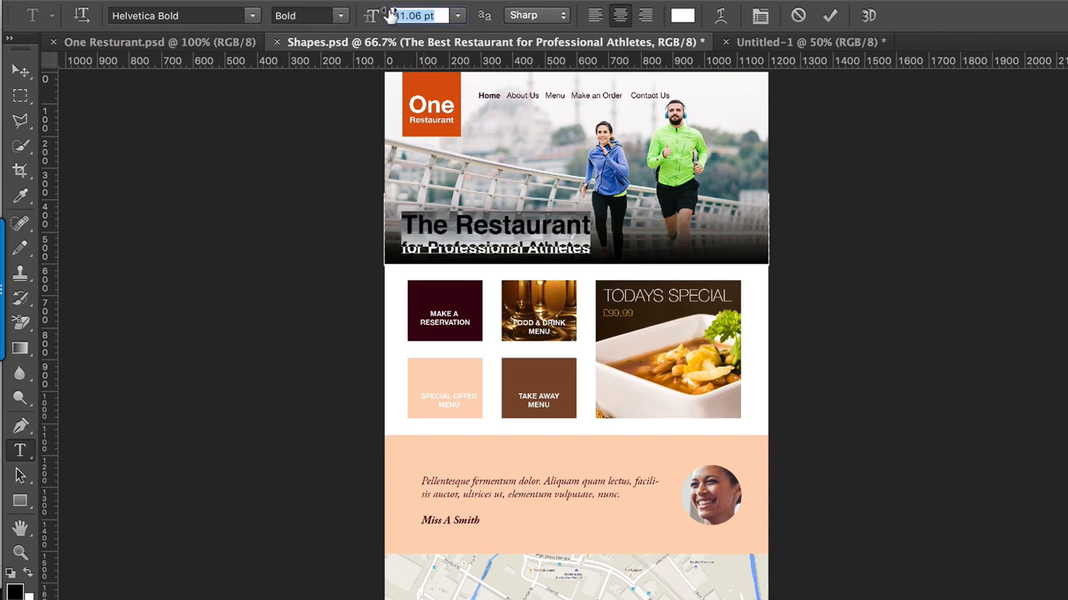
key("super+Return")
key("v")
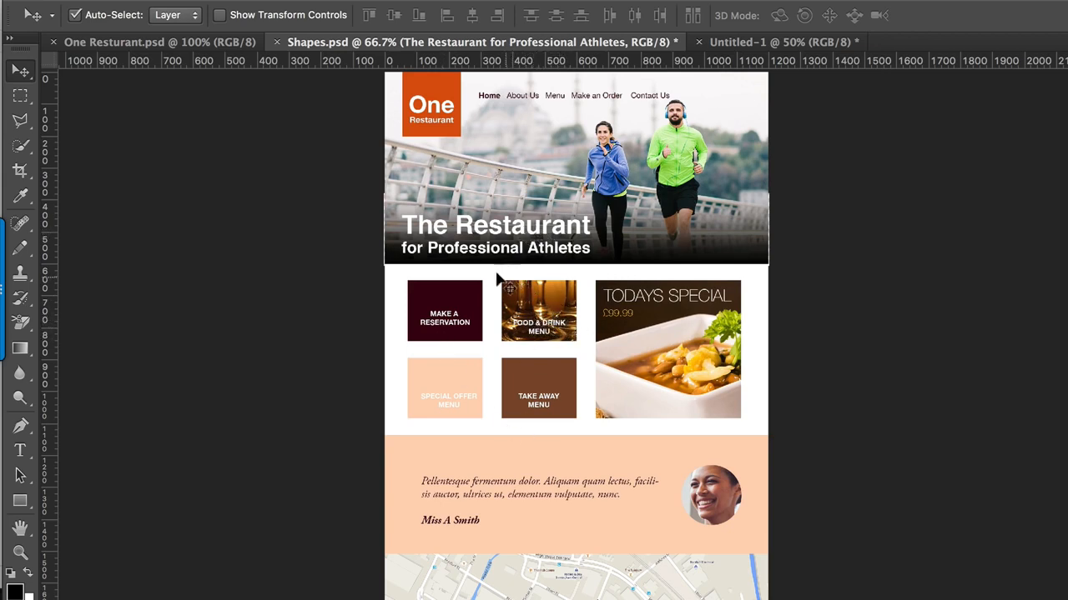
Step: Change the "FOOD & DRINK MENU" tile text from bold to the Regular style of Helvetica Neue
mouse_move(0, 343)
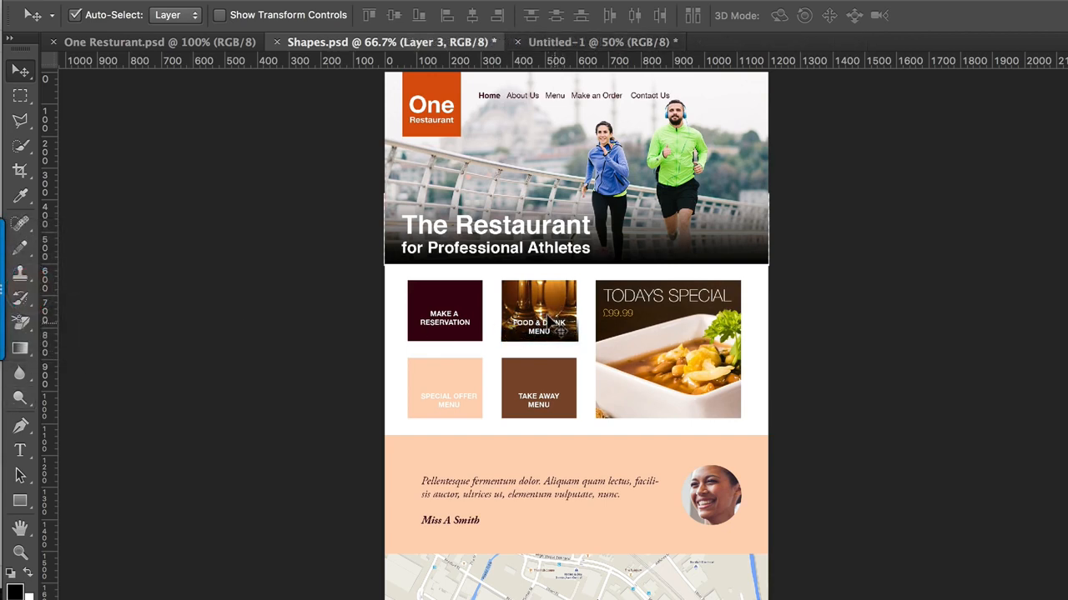
left_click(551, 320)
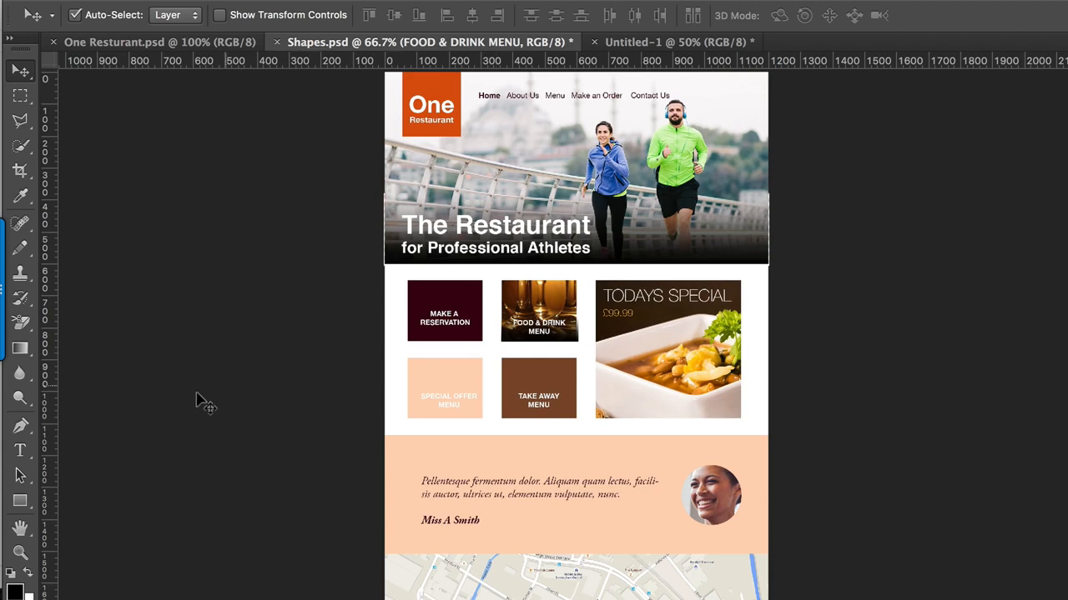
left_click(23, 449)
left_click(541, 330)
key("ctrl+a")
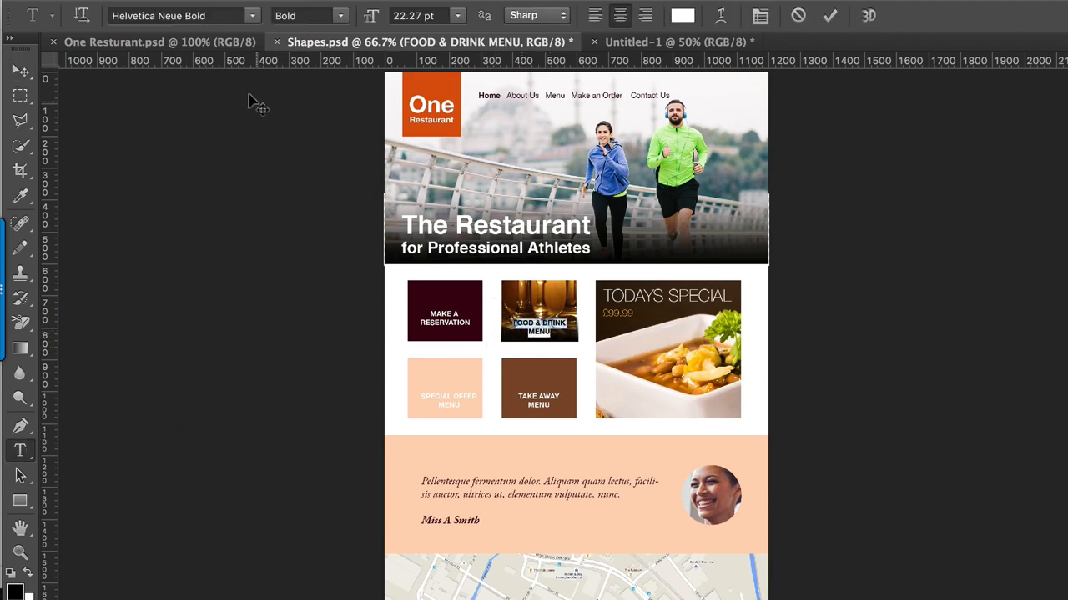
left_click(340, 16)
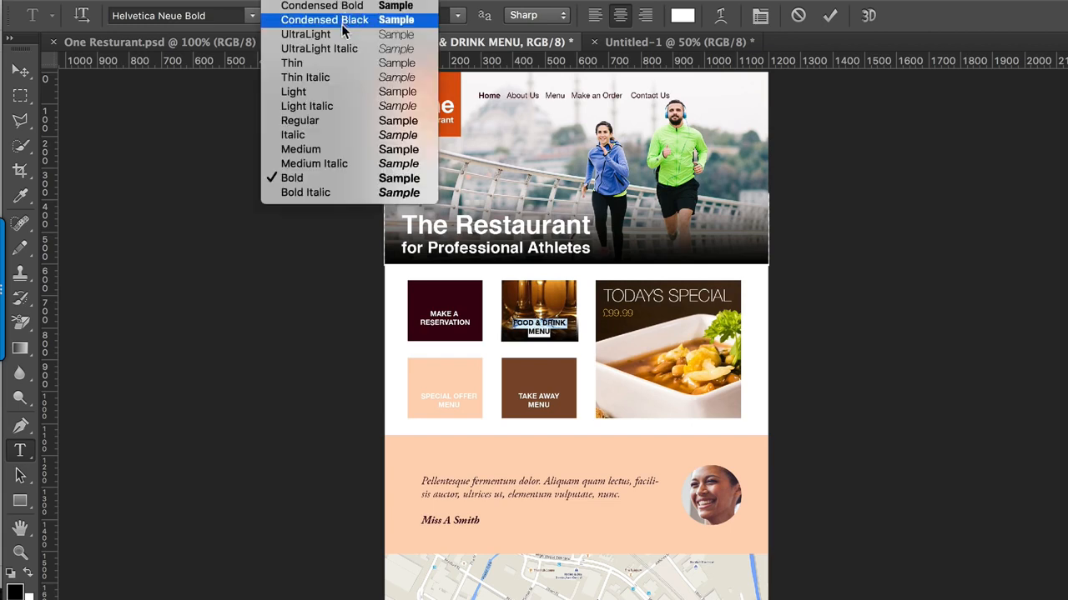
left_click(327, 120)
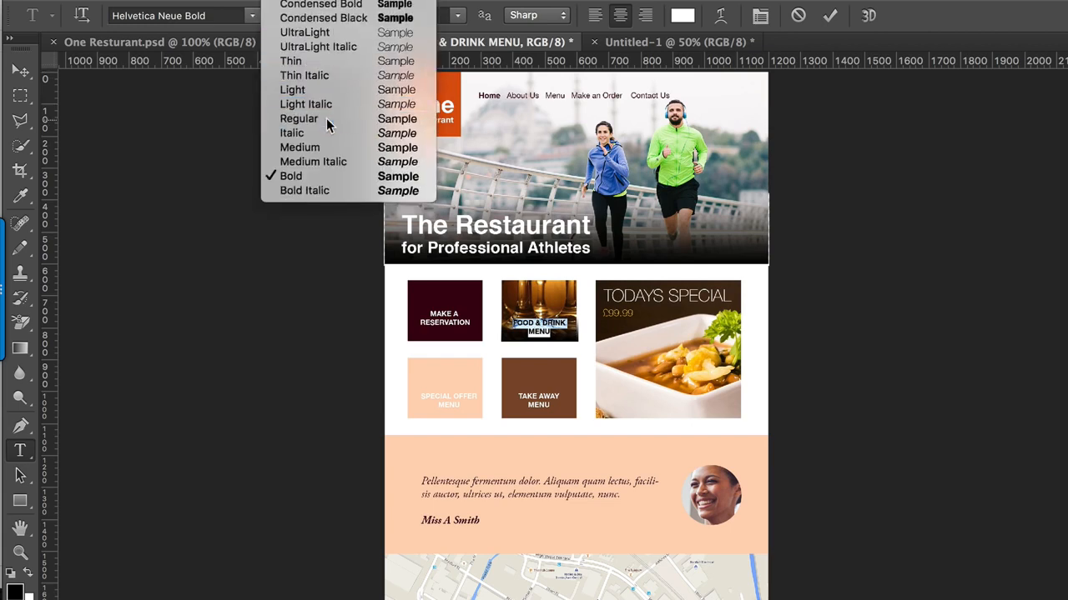
left_click(20, 71)
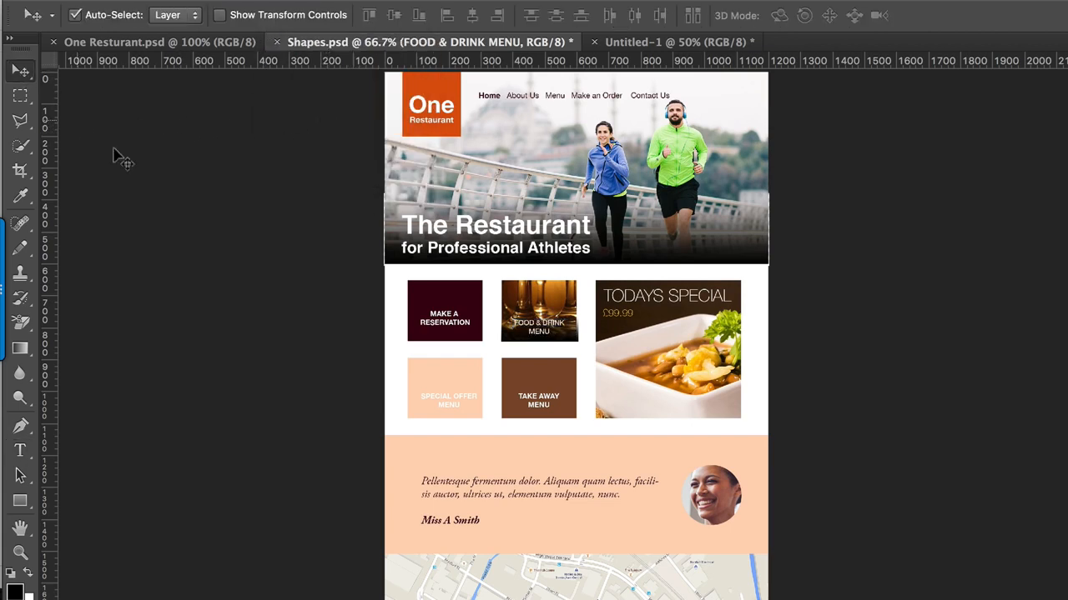
Step: Switch the dark gradient over the "FOOD & DRINK MENU" tile off and on to compare the text's legibility
left_click(550, 333)
key("ctrl+plus")
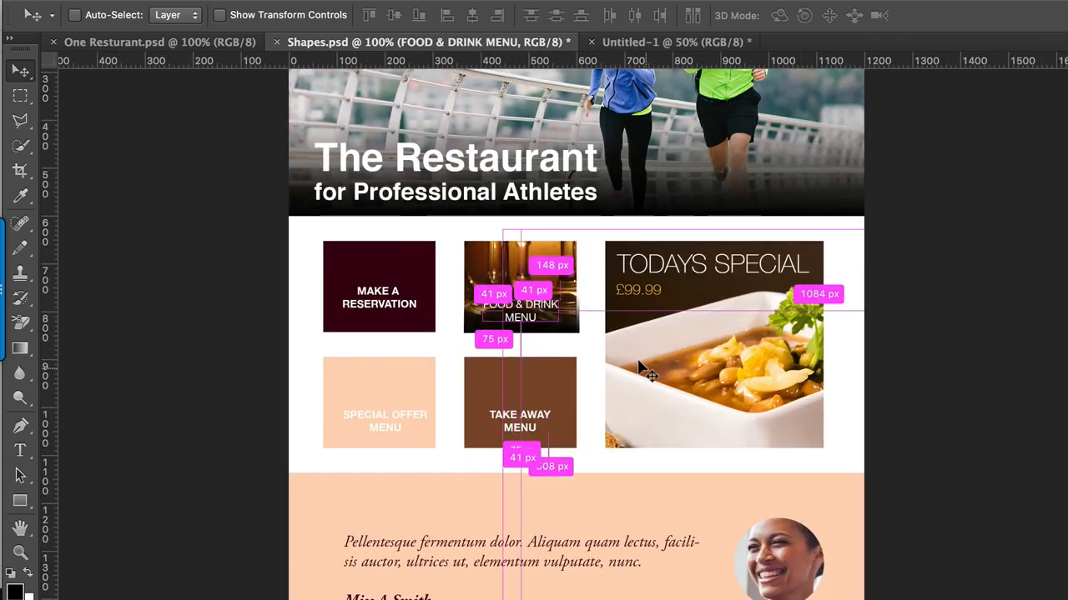
left_click(572, 331)
key("Delete")
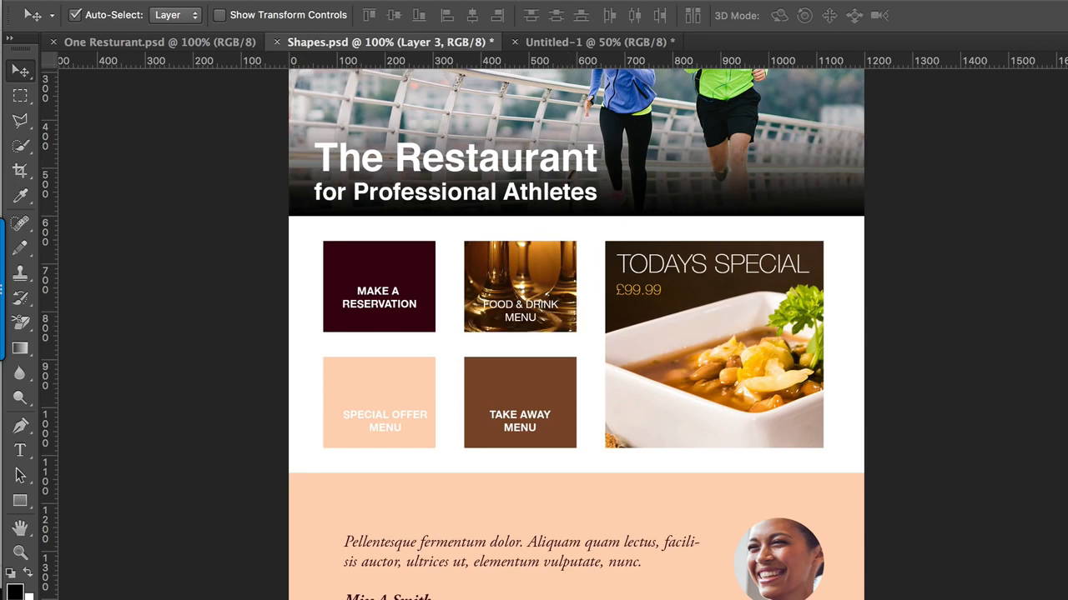
key("super+z")
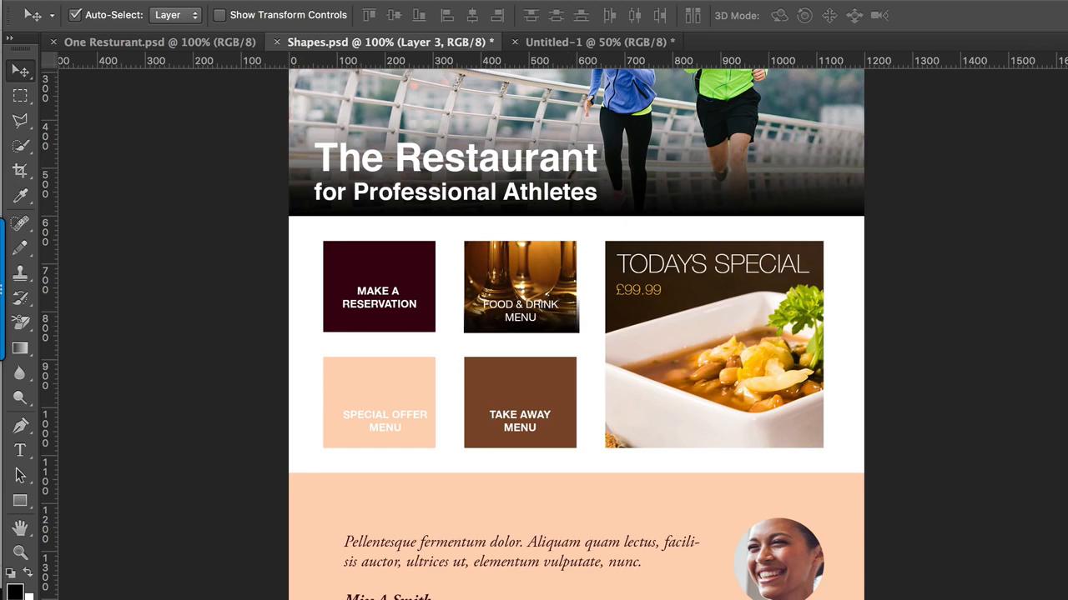
key("super+z")
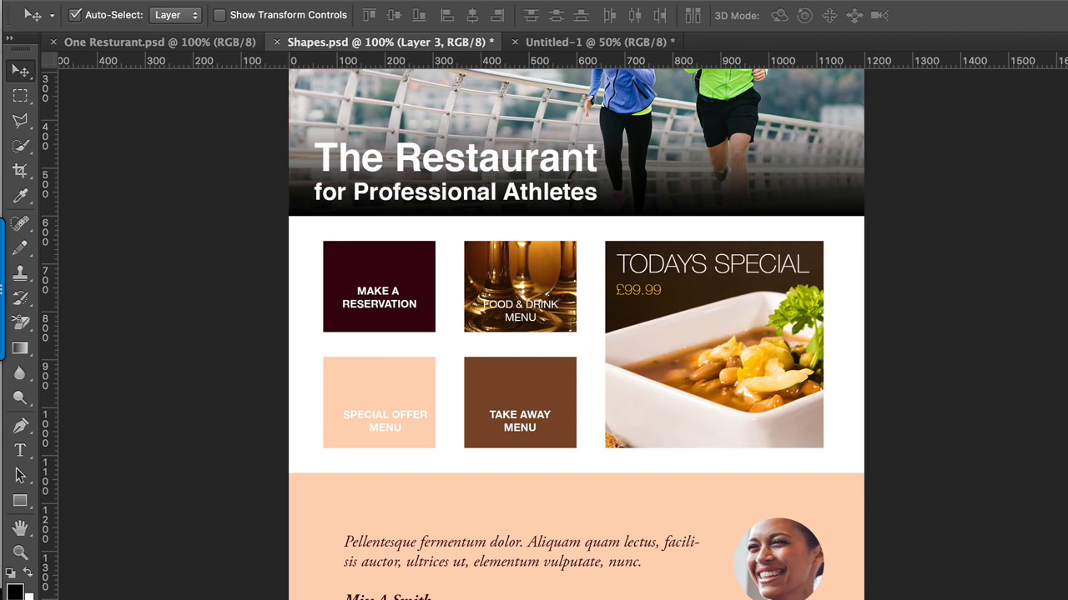
key("super+z")
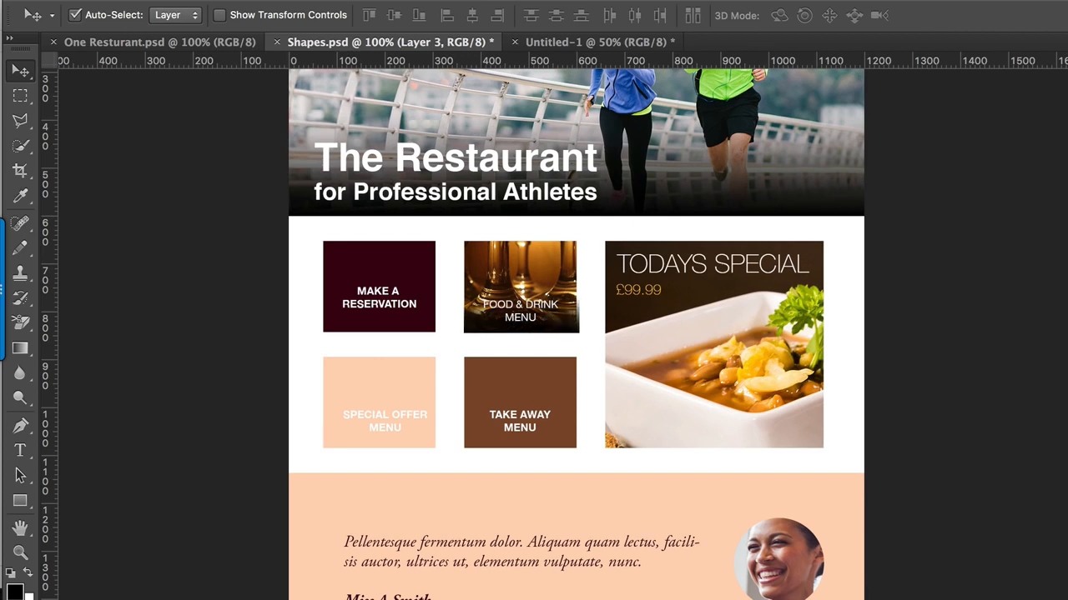
Step: Compare the header with and without its dark gradient, and look over the page from header to testimonial and map
left_click(811, 102)
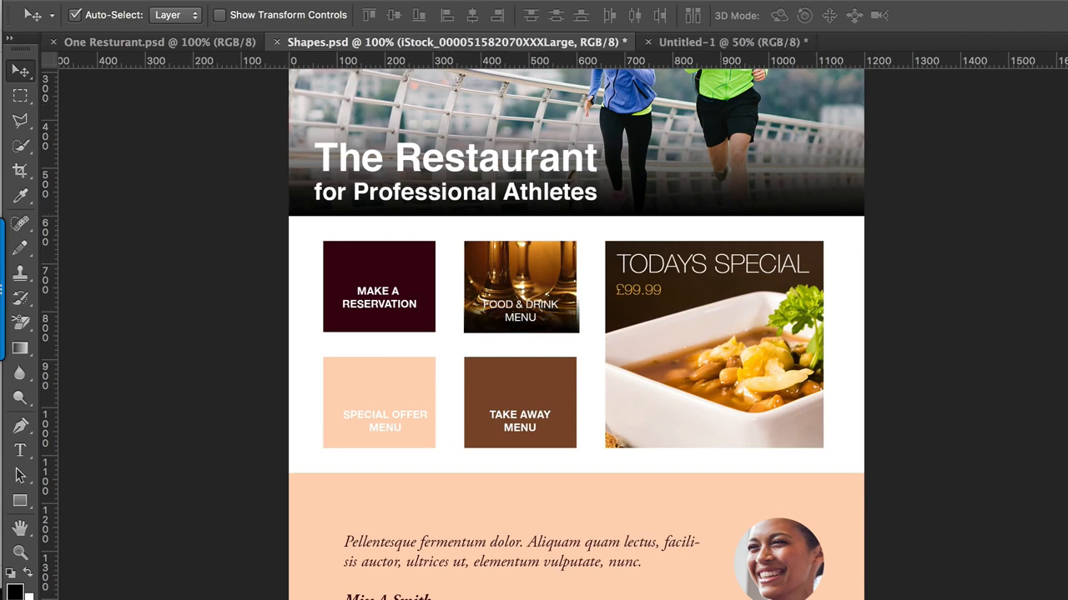
left_click(797, 199)
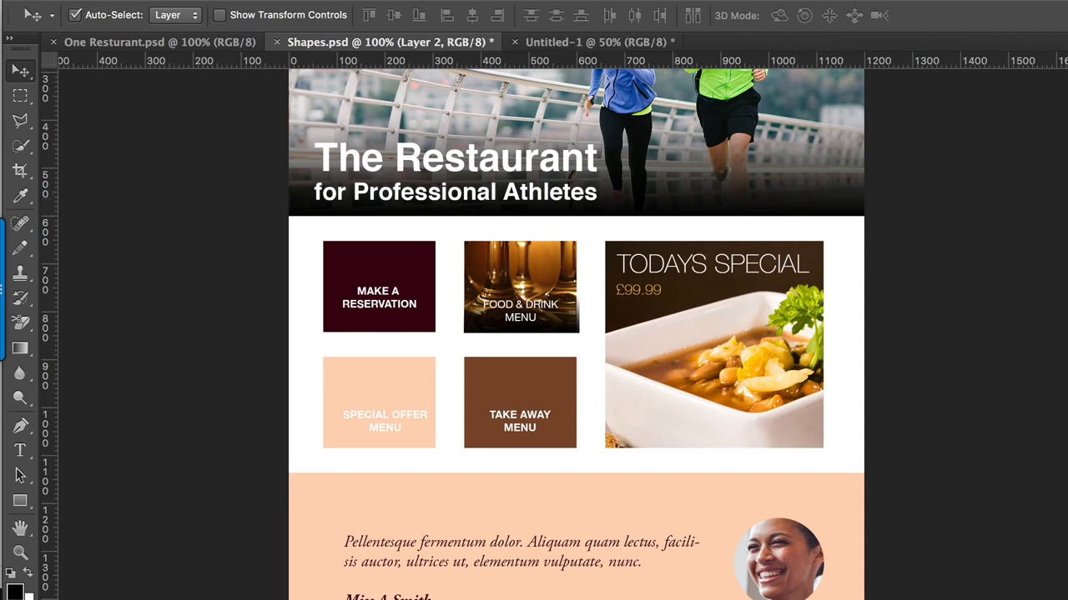
key("super+comma")
key("super+comma")
scroll(975, 326, "up", 5)
scroll(996, 335, "up", 2)
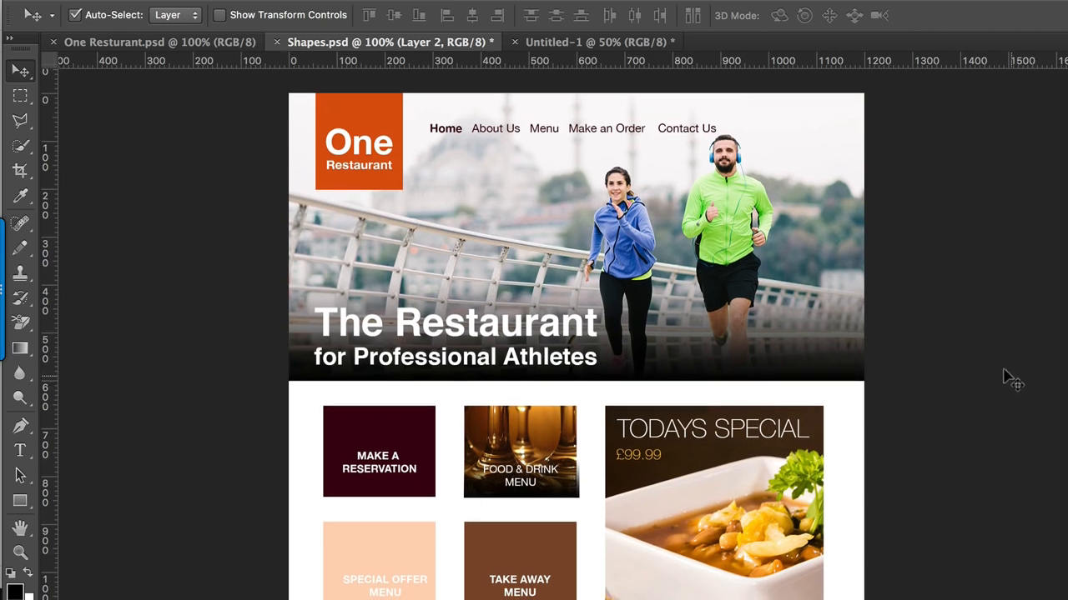
scroll(1014, 357, "down", 1)
scroll(1013, 356, "down", 5)
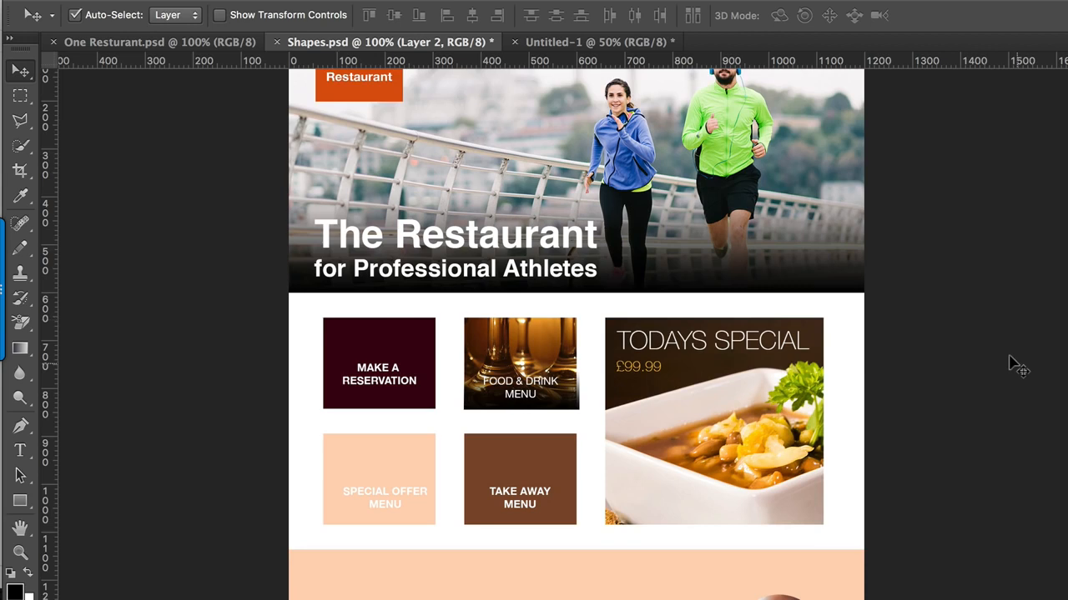
scroll(1013, 357, "down", 5)
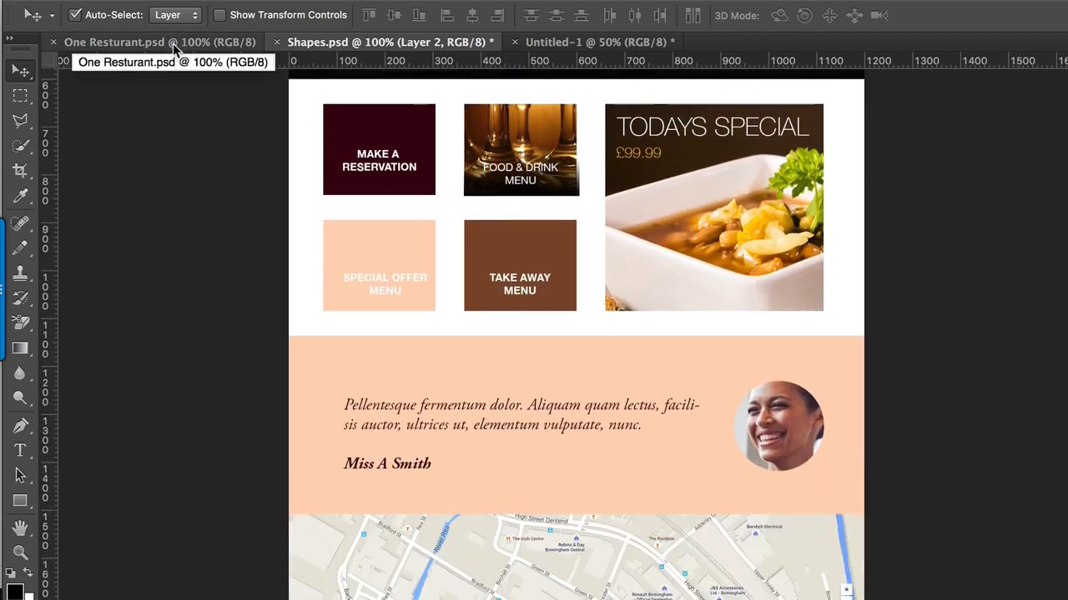
Step: Switch to the One Resturant.psd document and examine the finished design from the header down to the footer
left_click(217, 44)
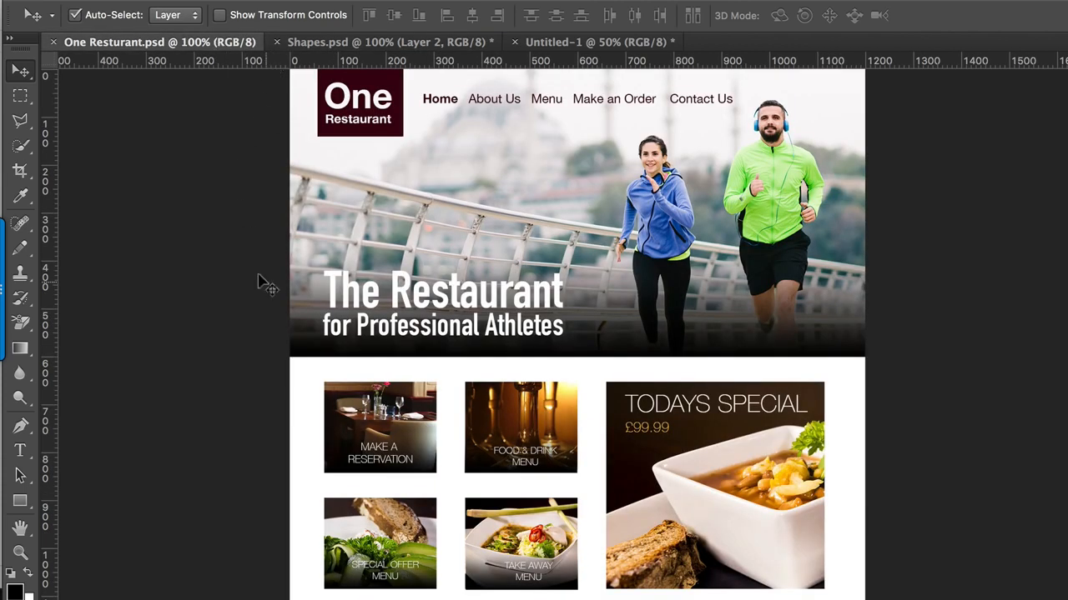
scroll(246, 315, "up", 1)
scroll(248, 319, "up", 2)
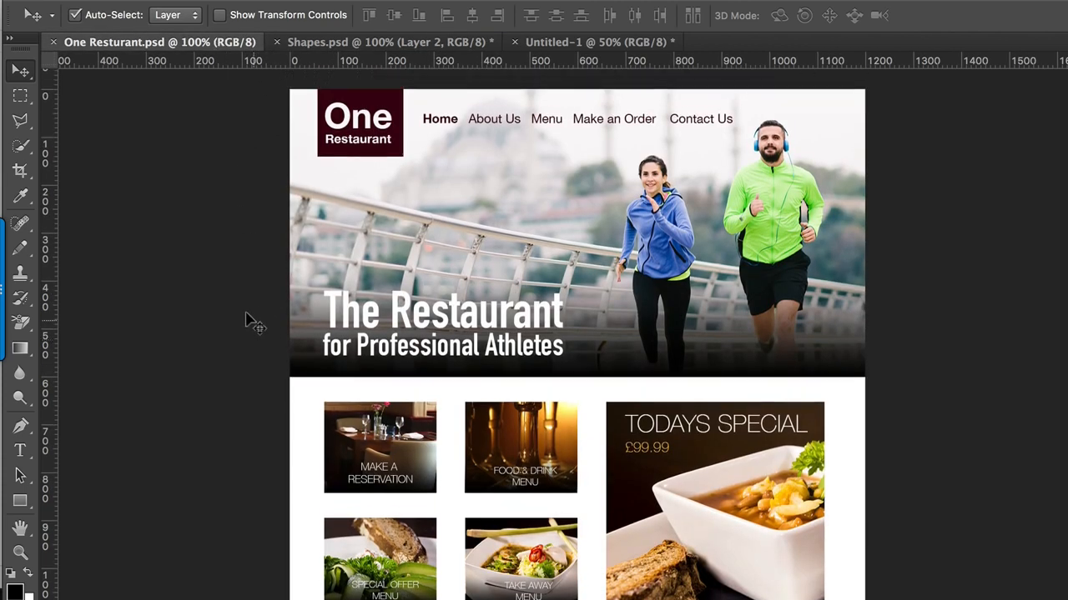
scroll(248, 320, "down", 3)
scroll(250, 321, "down", 3)
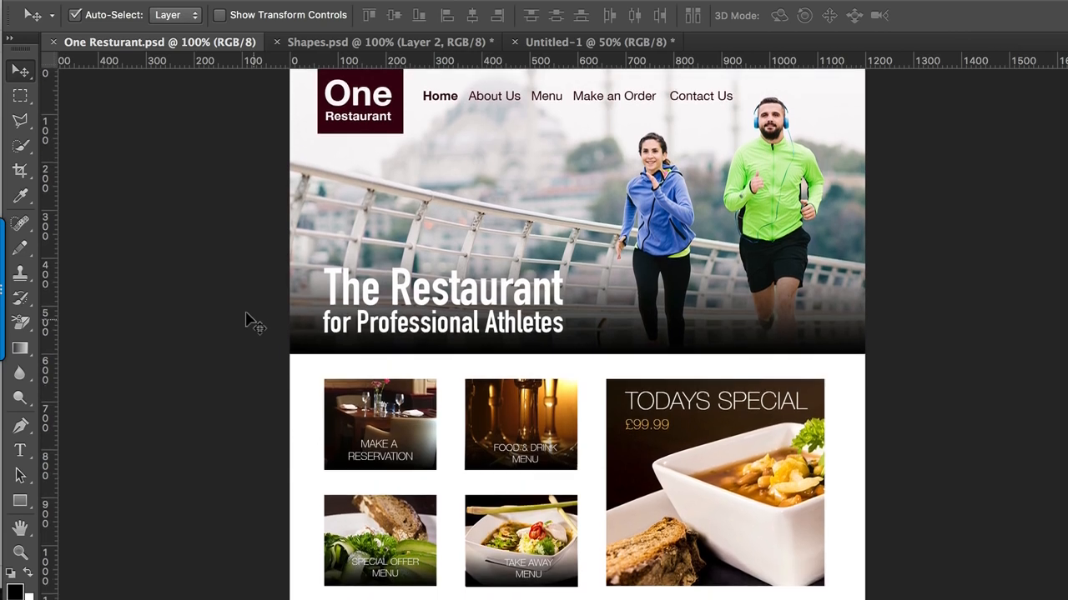
scroll(250, 321, "down", 10)
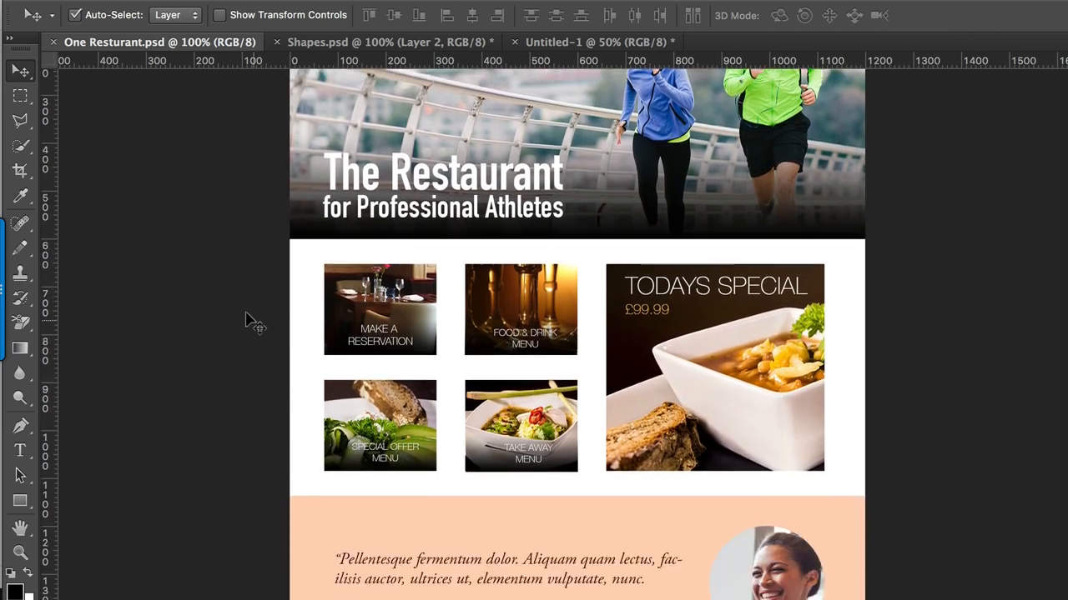
scroll(250, 321, "down", 6)
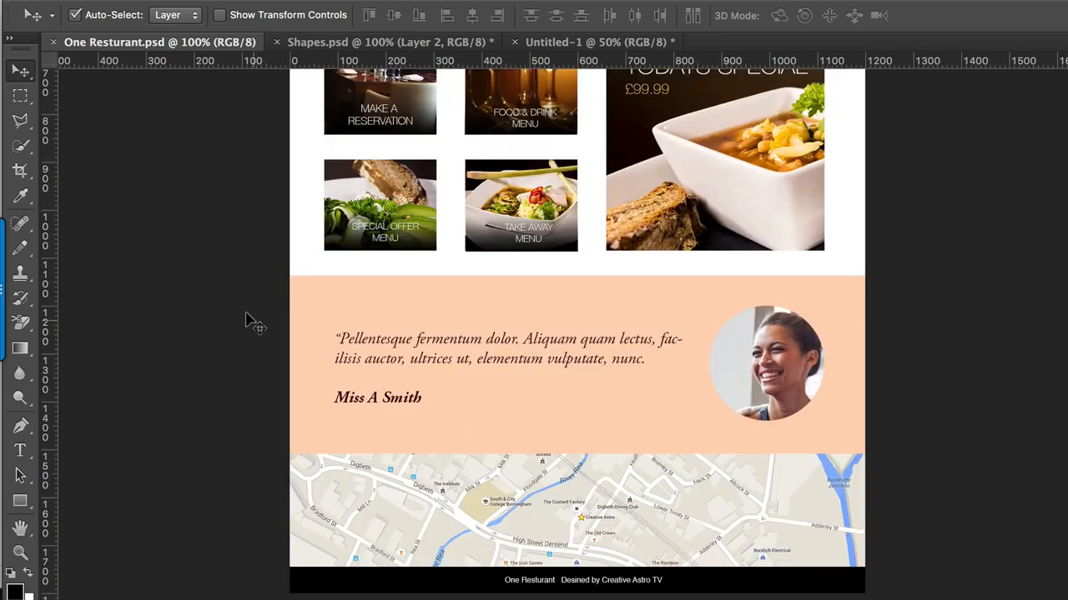
scroll(250, 321, "up", 2)
scroll(247, 320, "up", 12)
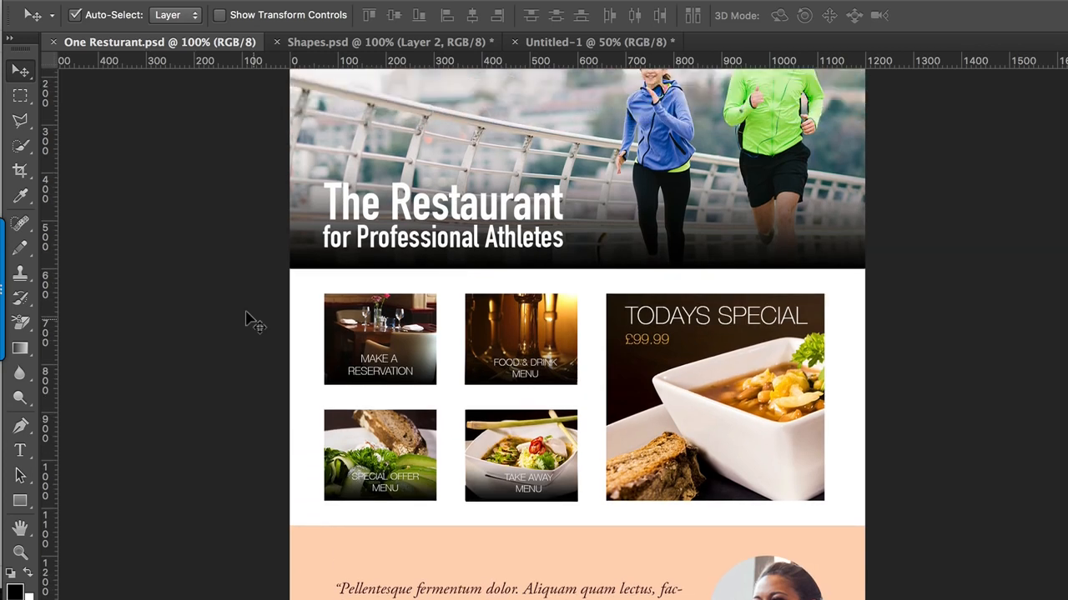
scroll(250, 321, "up", 4)
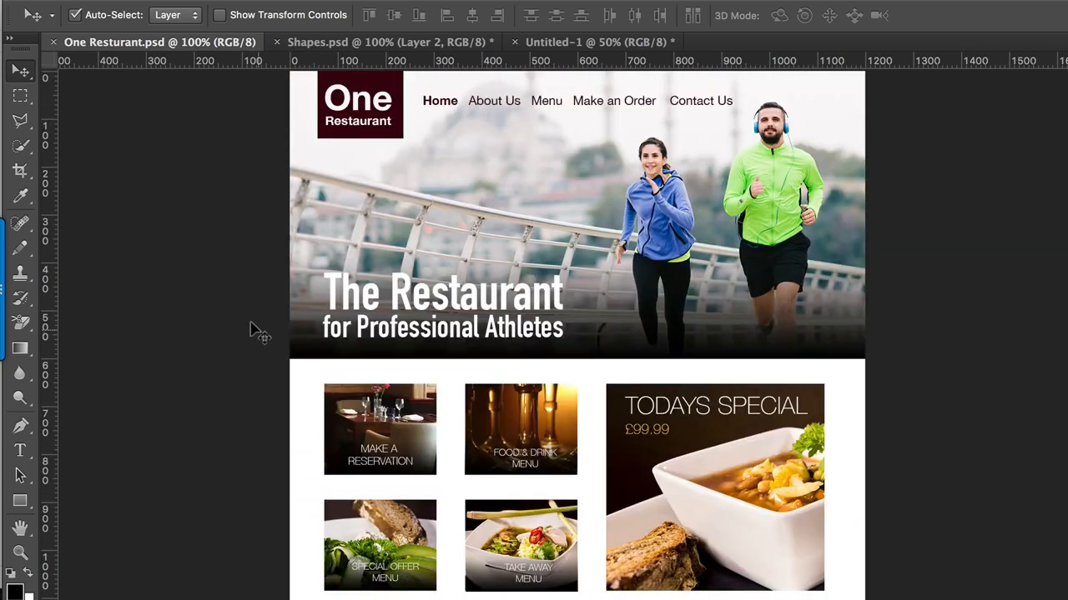